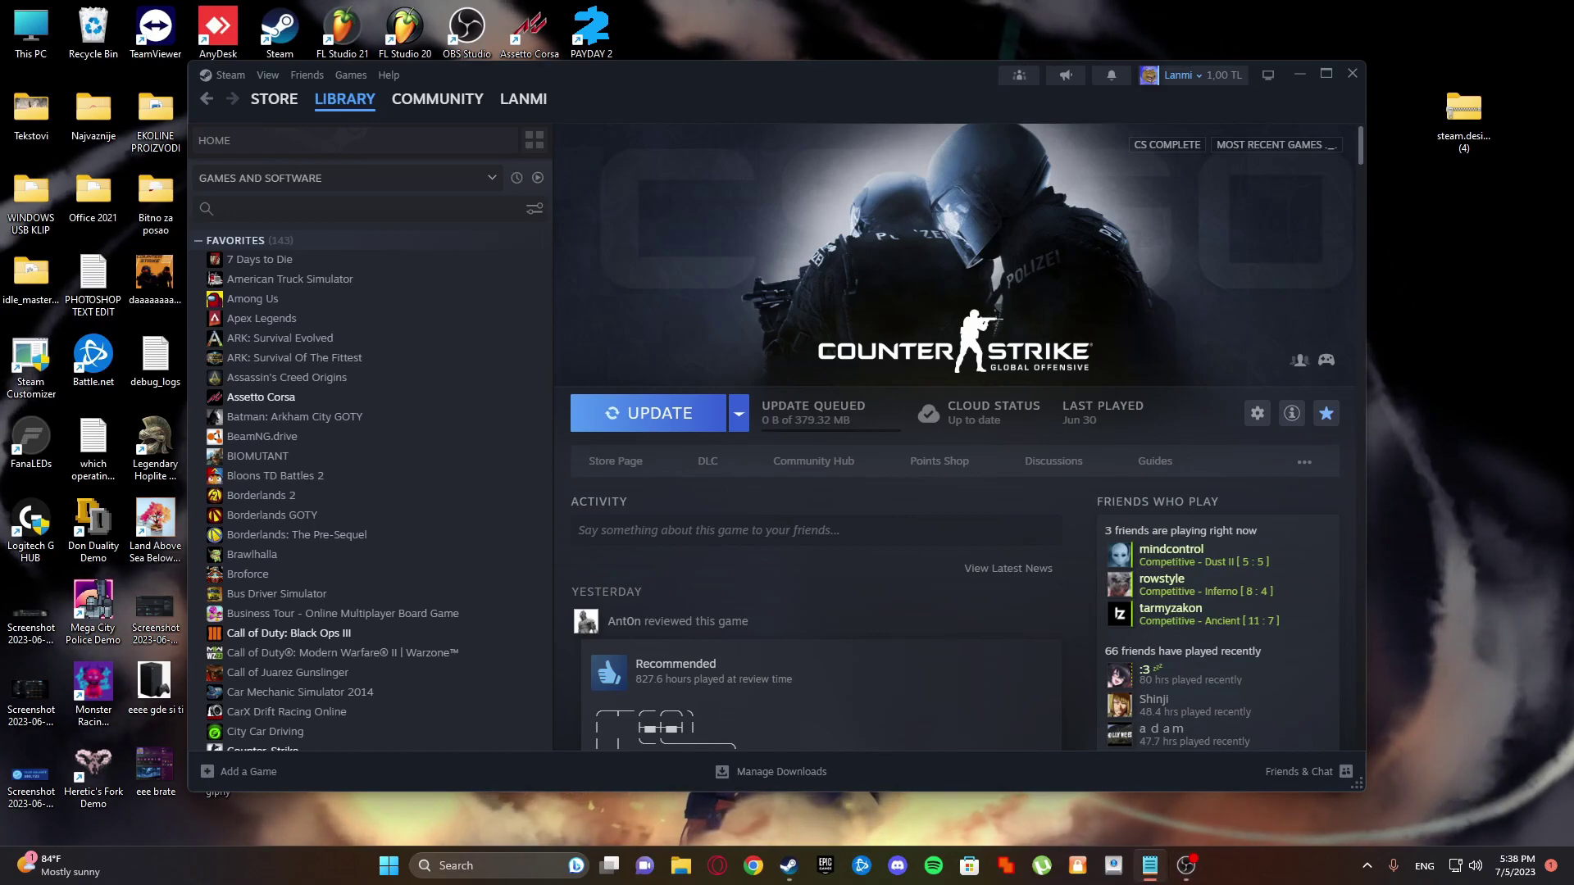
# Step: Maximize the Steam window so the Counter-Strike: Global Offensive library page fills the screen
pyautogui.moveTo(947, 76); pyautogui.dragTo(760, 2)
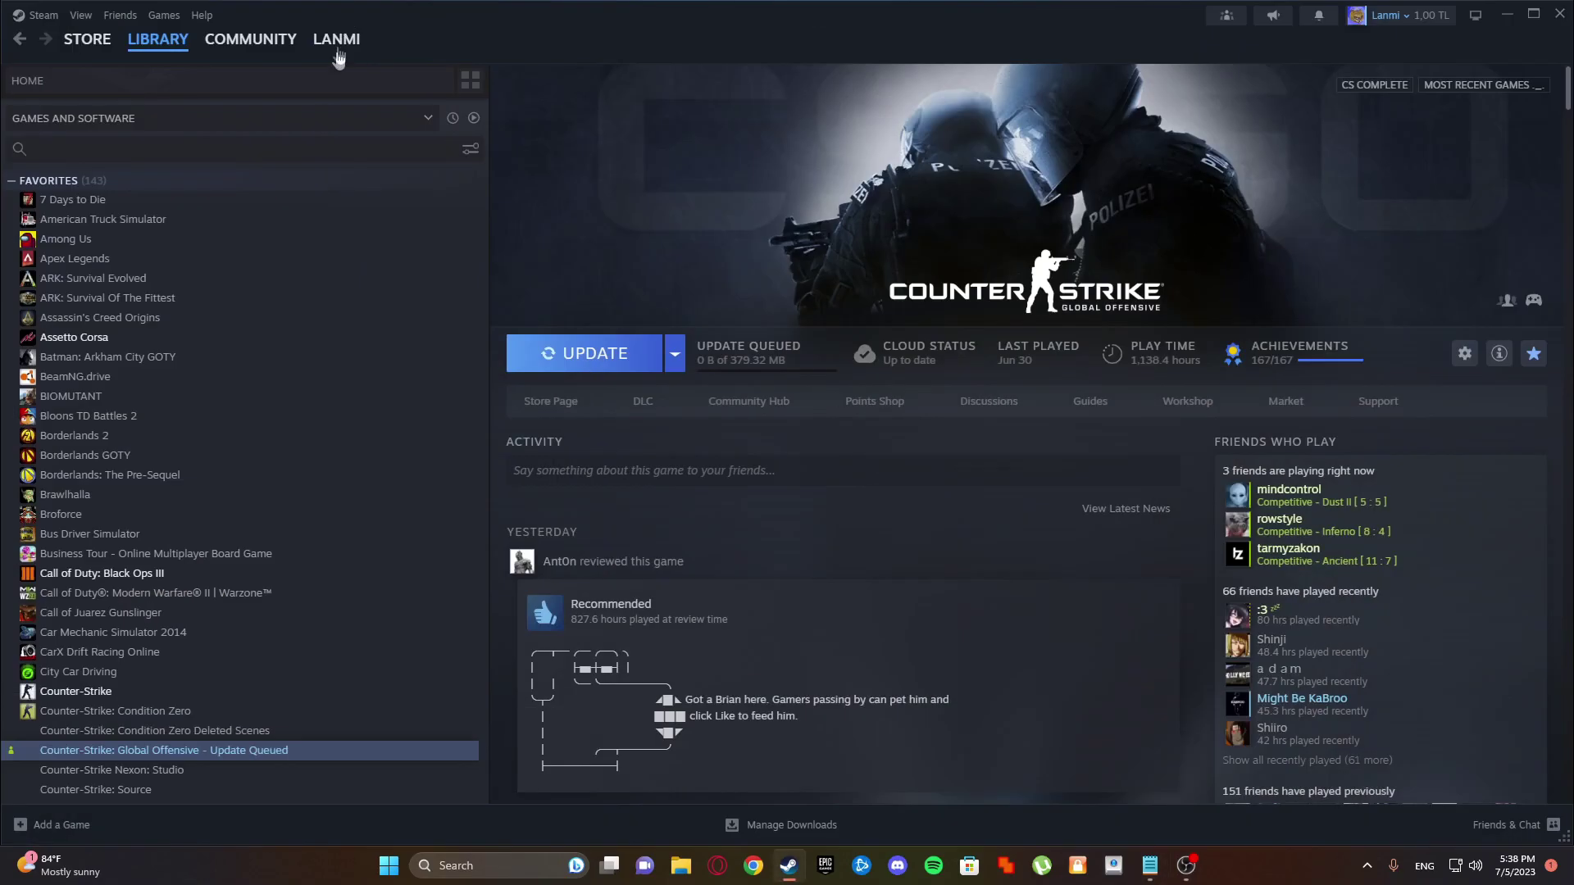
# Step: Browse the Lanmi profile page, then go back to the game library
pyautogui.click(345, 108)
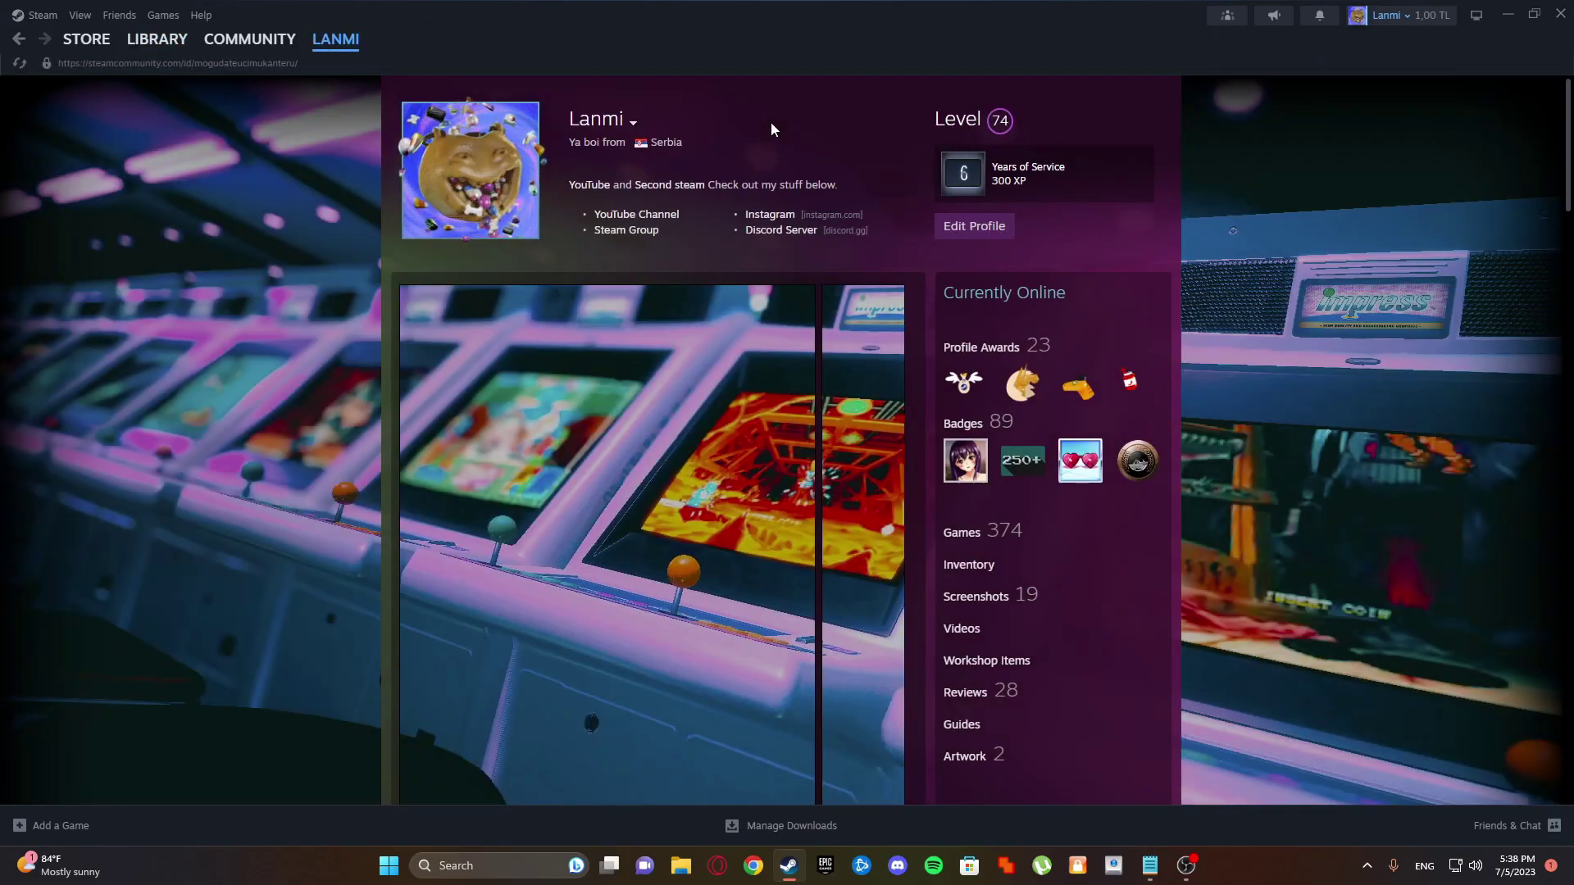
pyautogui.scroll(-2, 772, 123)
pyautogui.scroll(-2, 933, 239)
pyautogui.scroll(4, 940, 252)
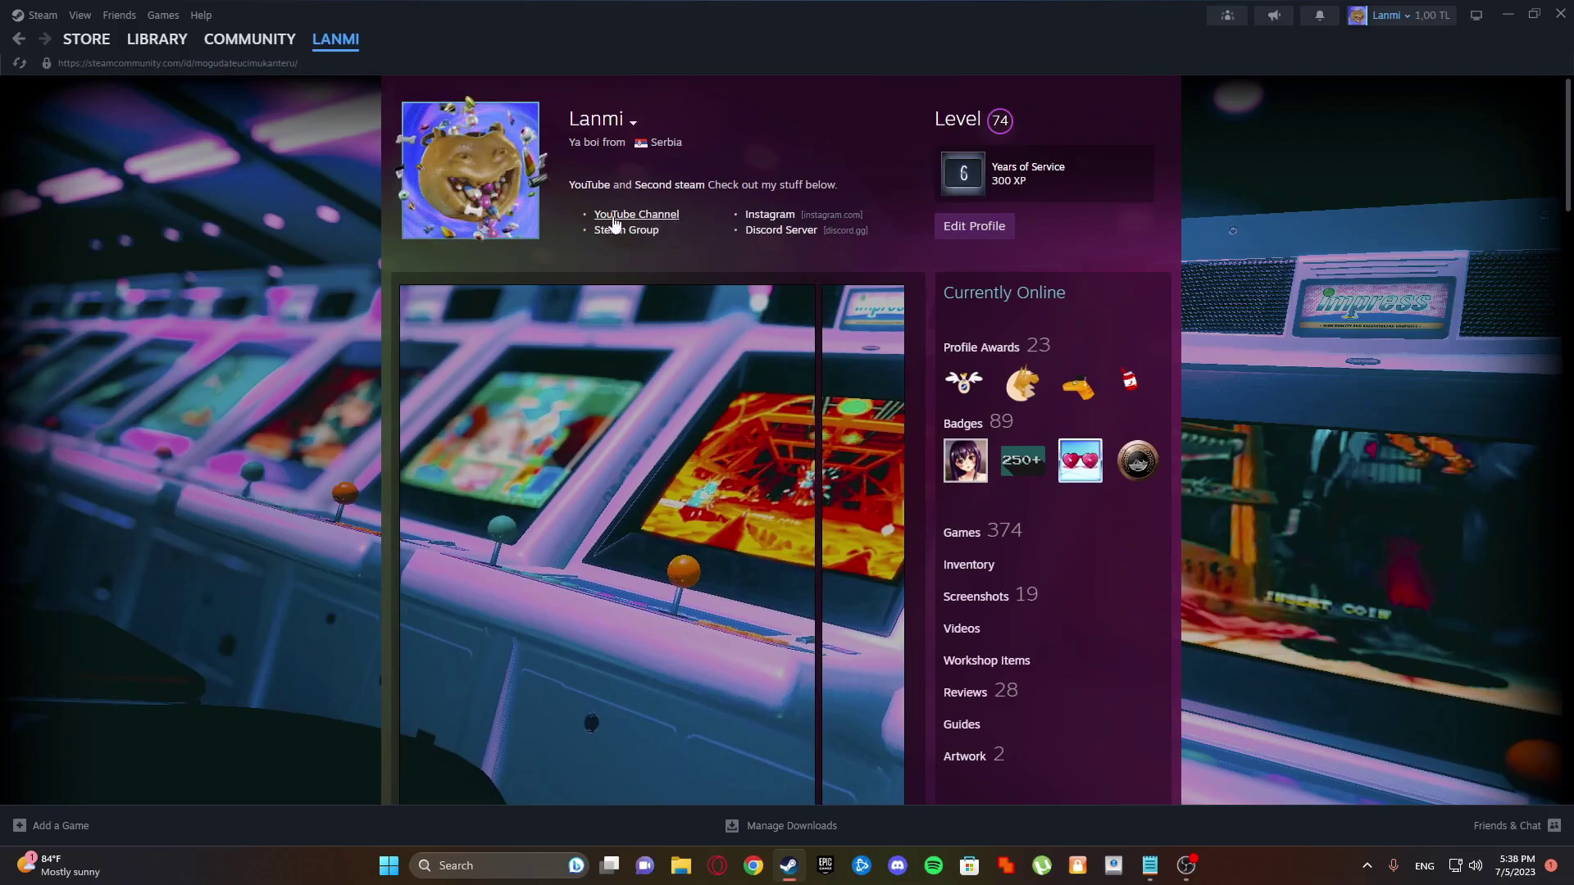
pyautogui.scroll(-2, 614, 225)
pyautogui.scroll(2, 510, 306)
pyautogui.scroll(-1, 523, 434)
pyautogui.scroll(2, 523, 433)
pyautogui.scroll(-1, 383, 262)
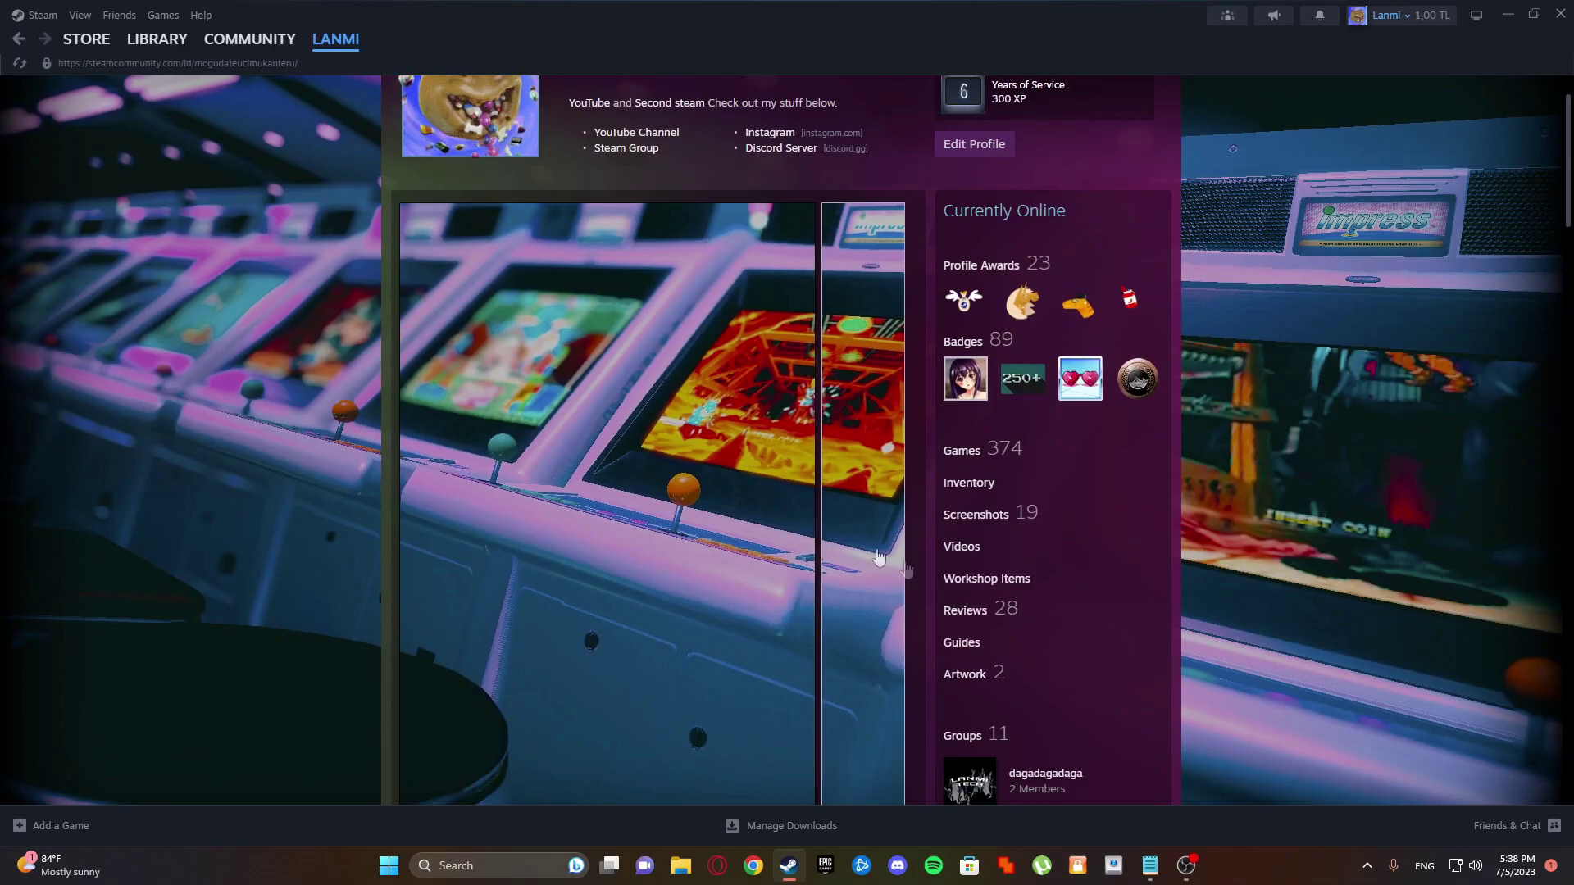
pyautogui.scroll(-4, 615, 492)
pyautogui.scroll(-1, 397, 370)
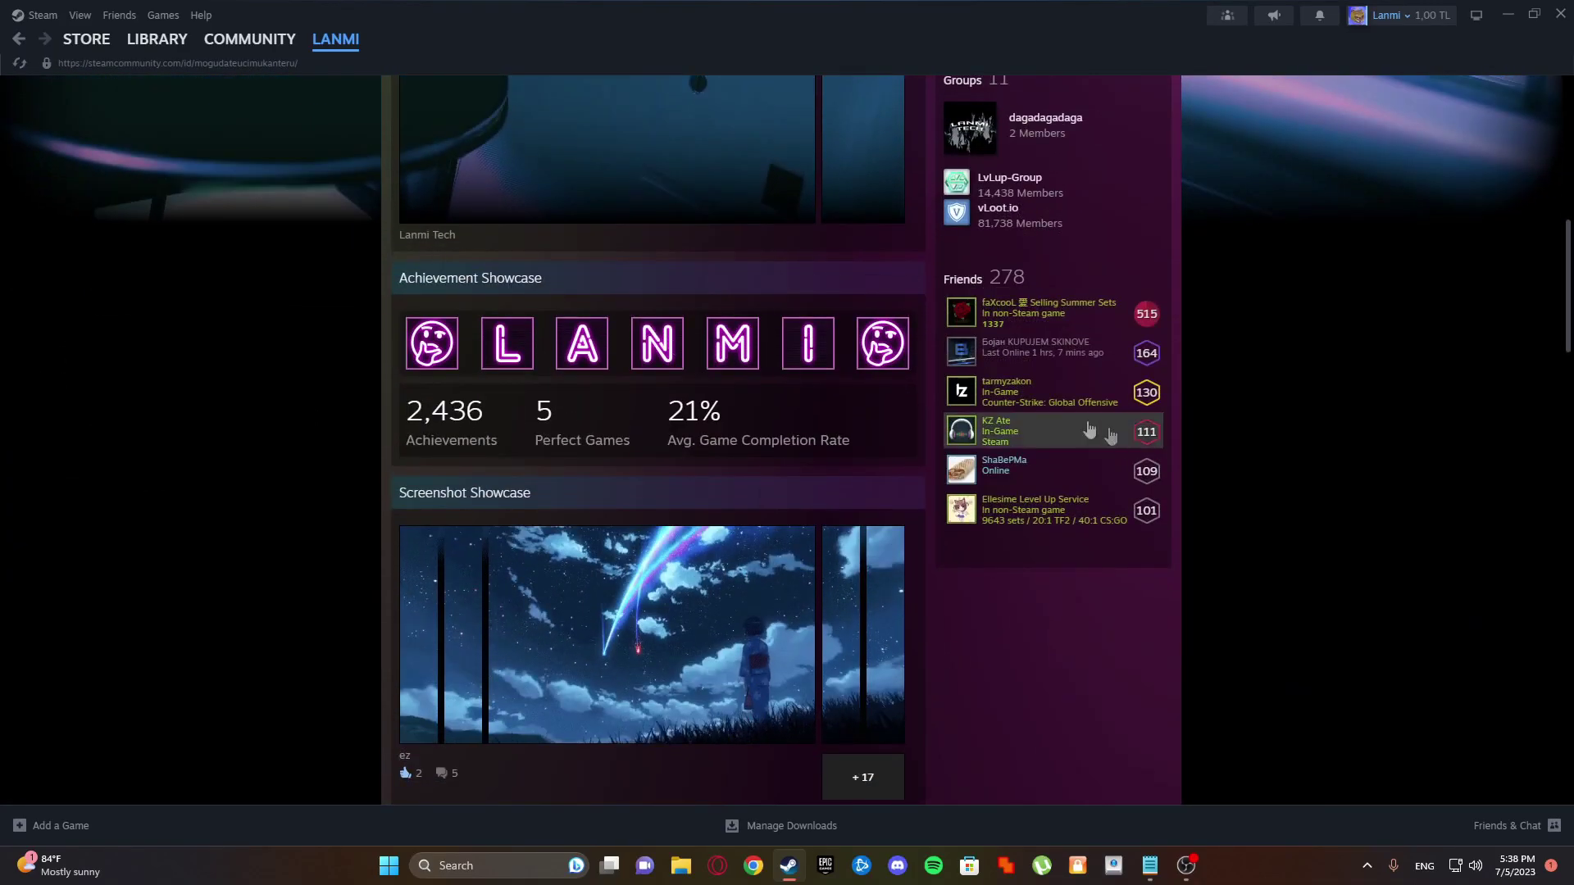
pyautogui.scroll(-1, 923, 443)
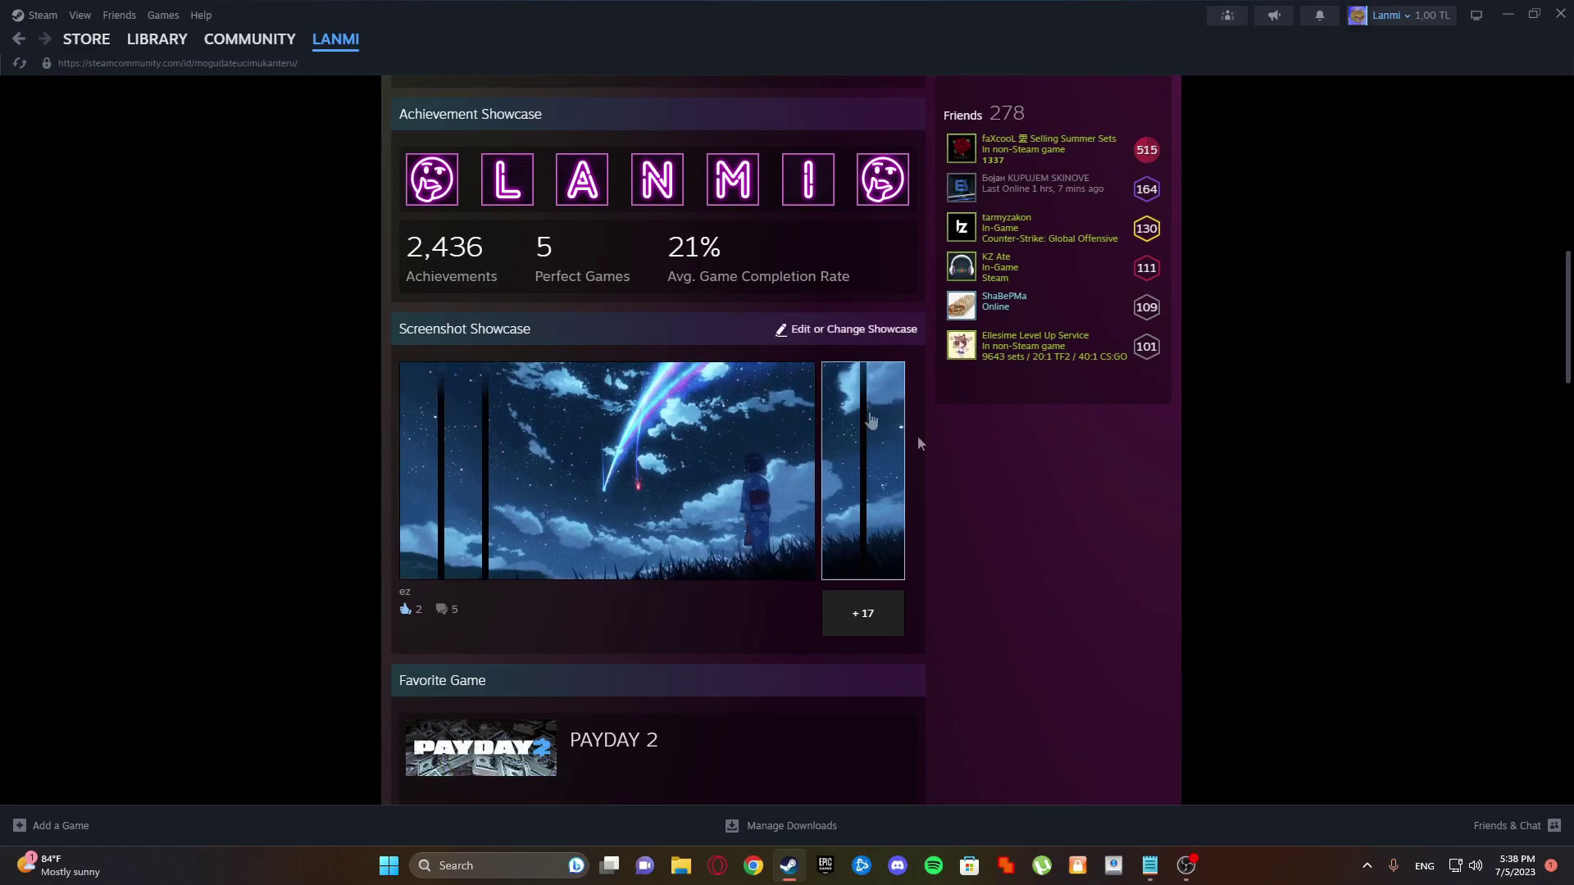
pyautogui.scroll(-3, 650, 489)
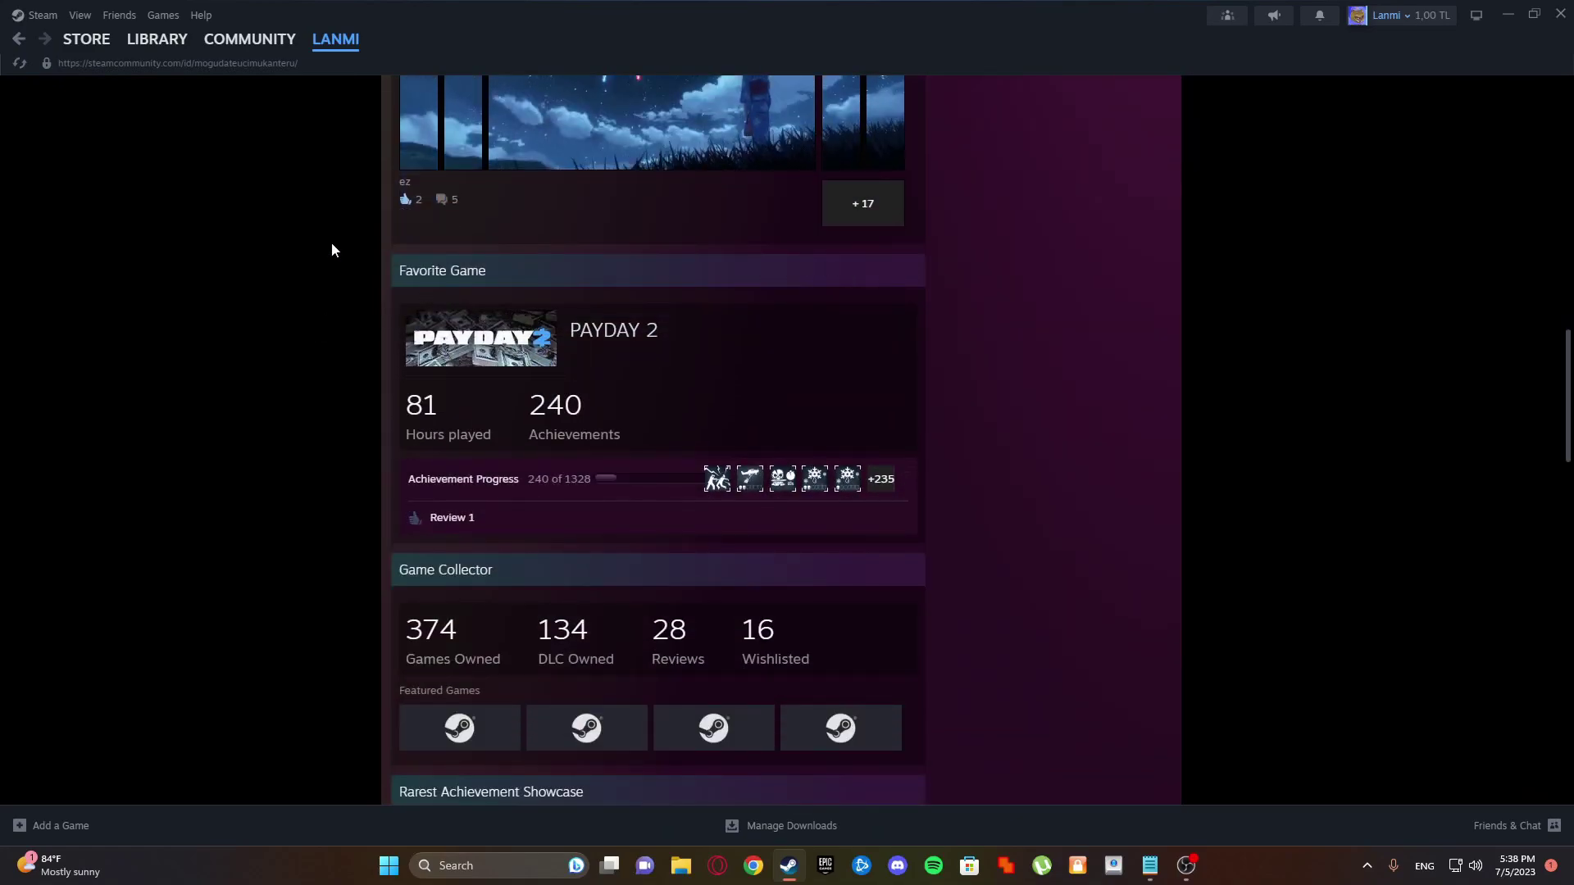
pyautogui.scroll(-1, 519, 395)
pyautogui.scroll(-1, 338, 212)
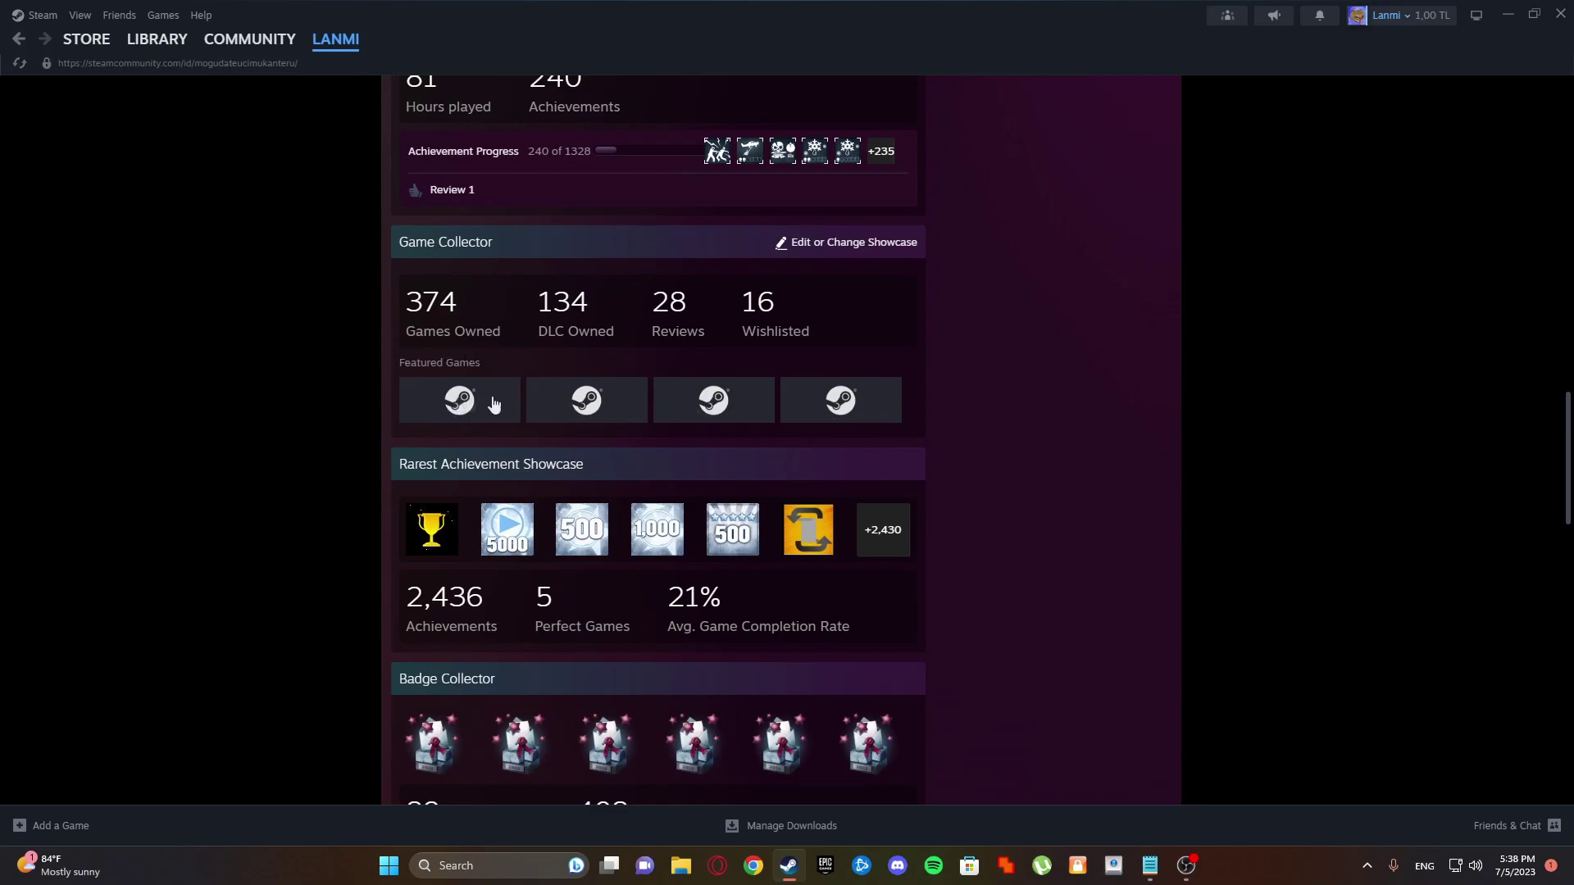
pyautogui.scroll(-1, 498, 427)
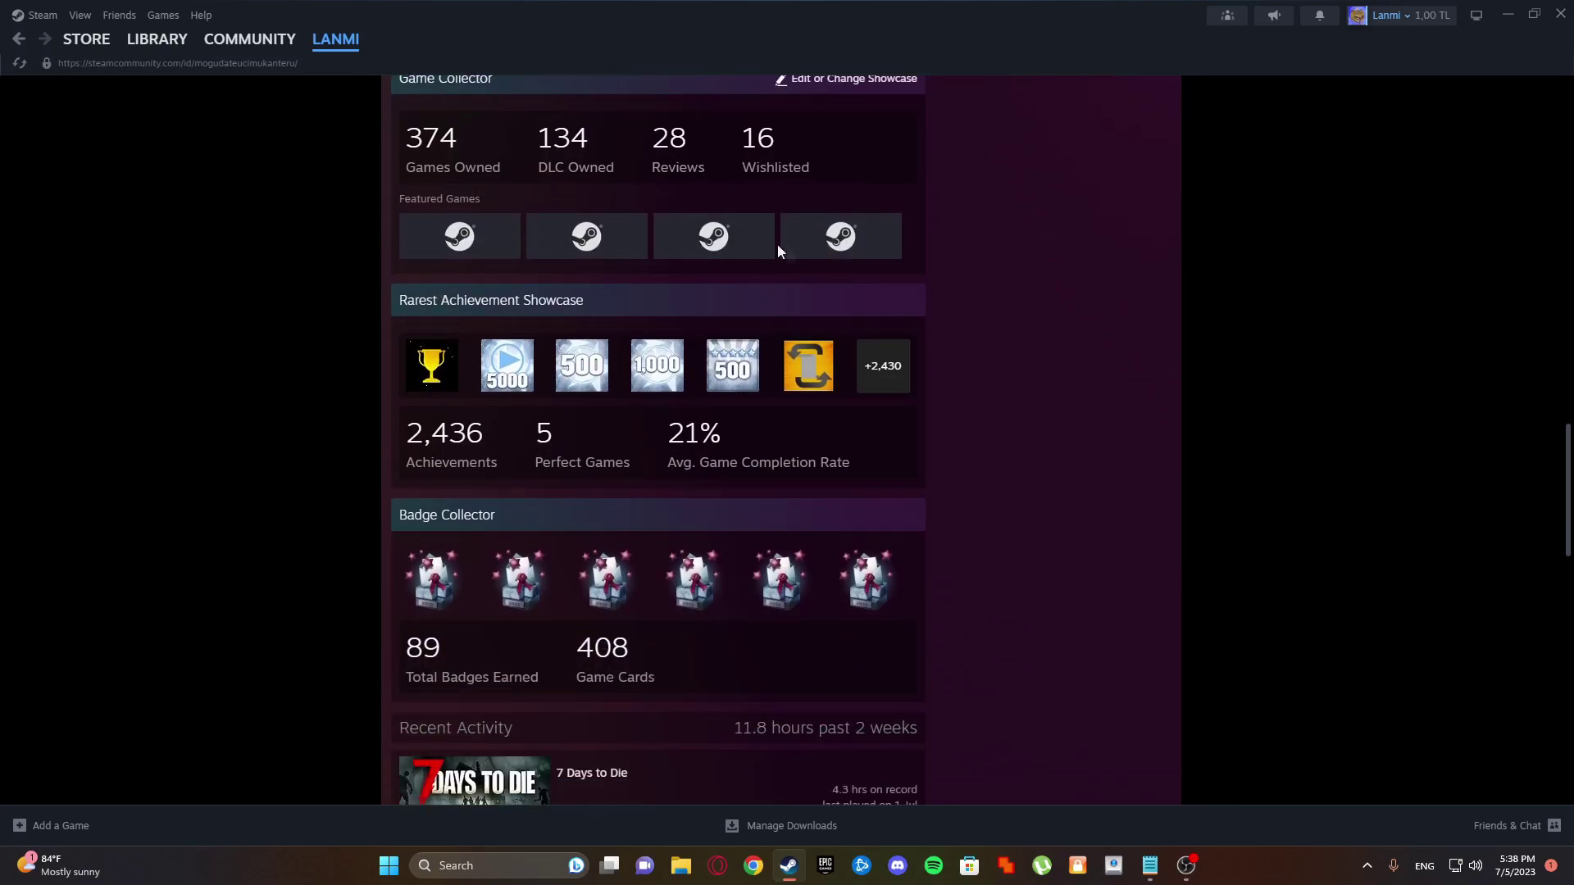
pyautogui.scroll(1, 575, 236)
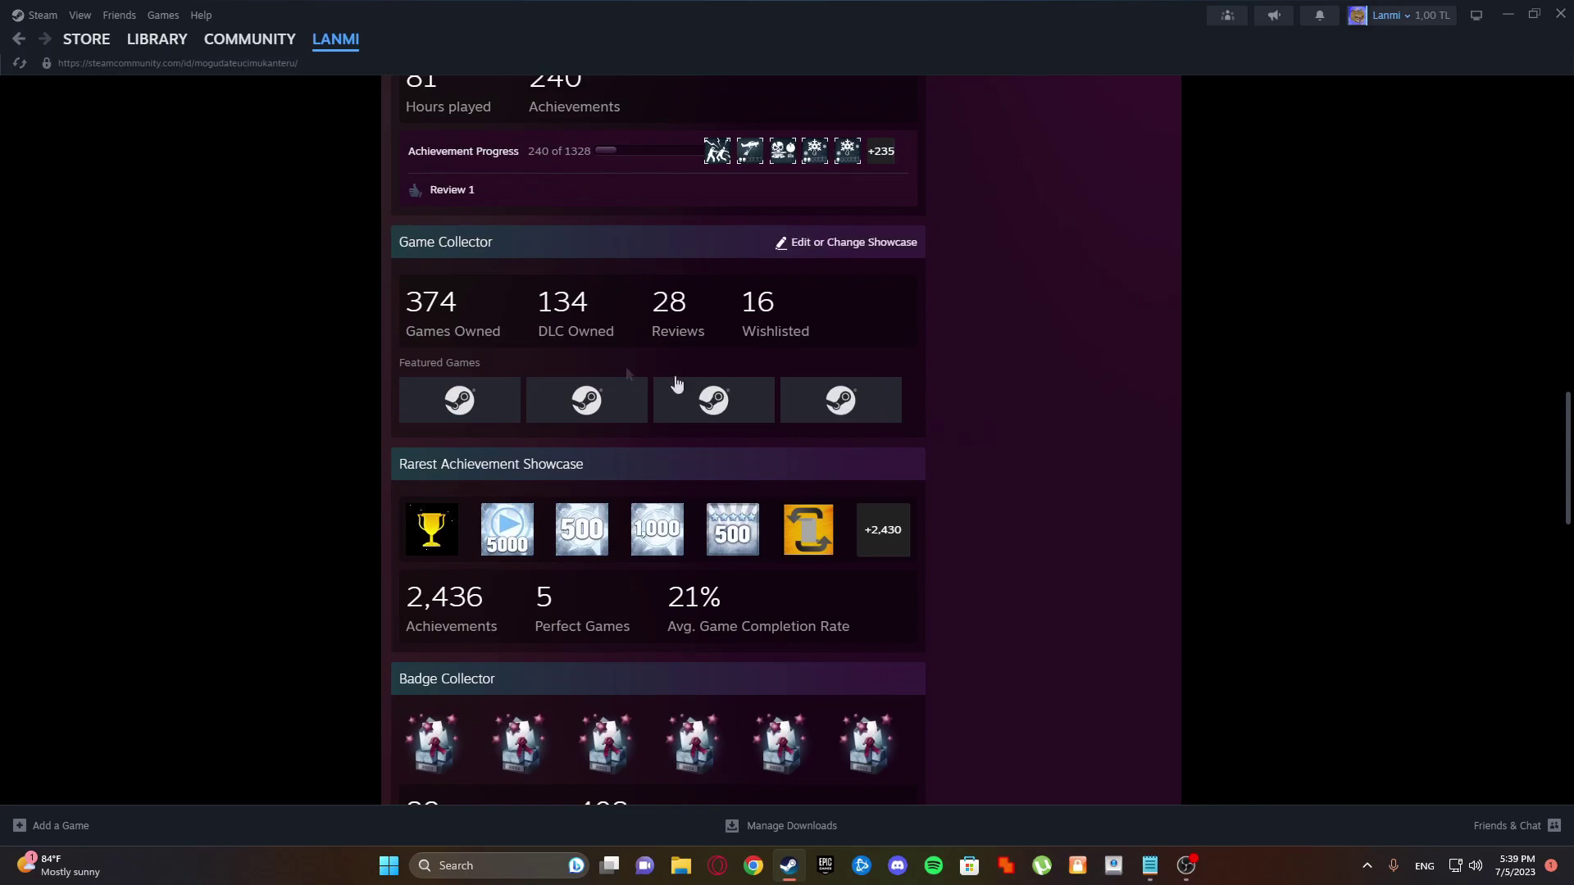
pyautogui.scroll(-1, 599, 364)
pyautogui.scroll(-2, 380, 314)
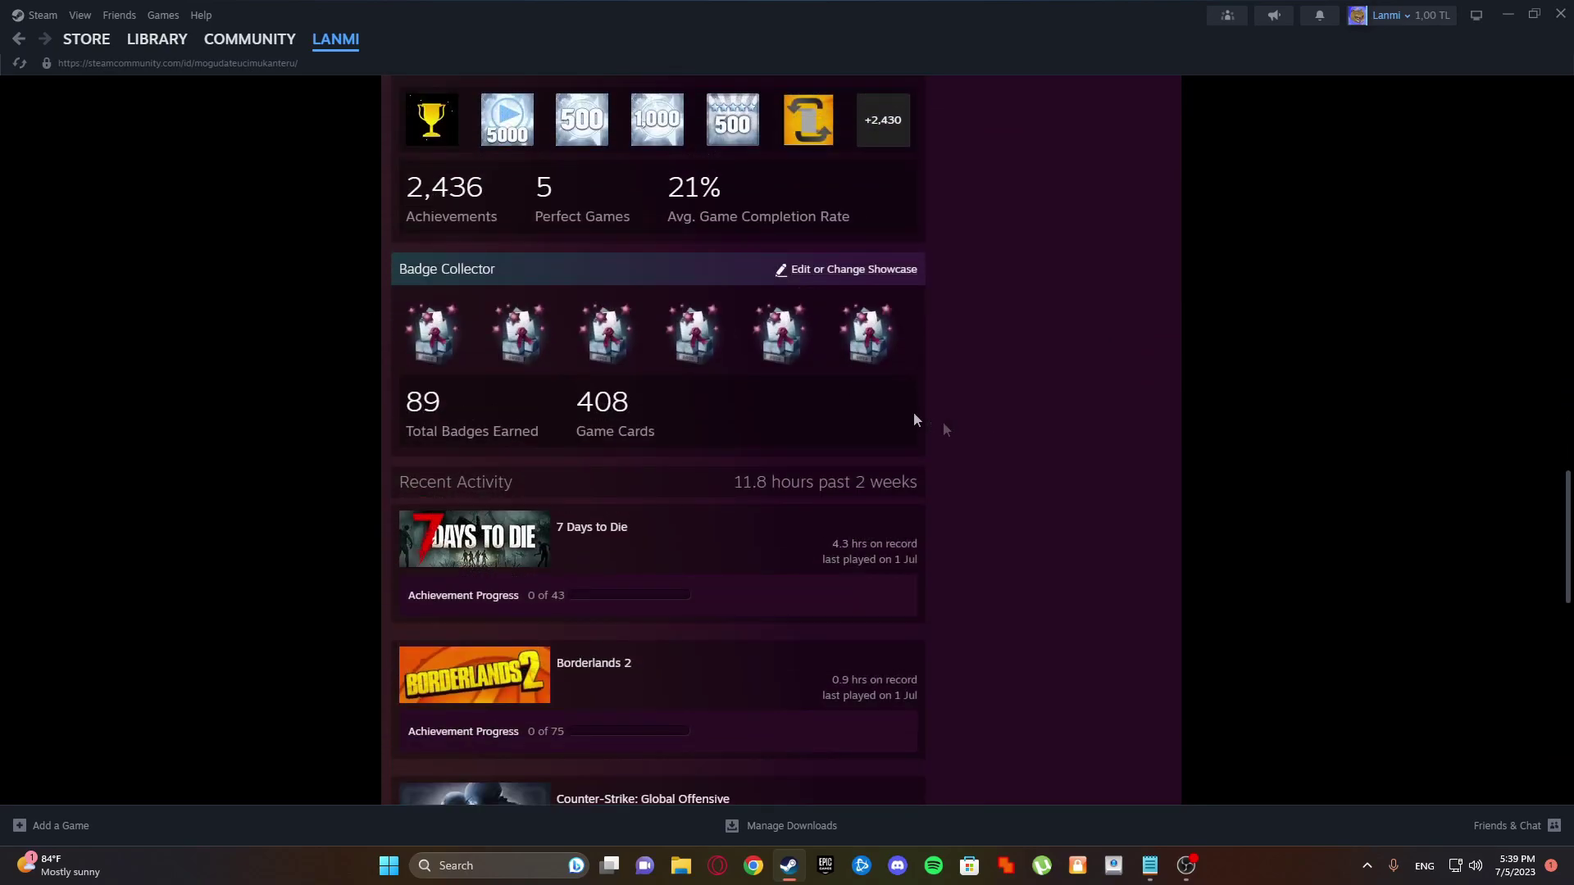
pyautogui.scroll(10, 914, 412)
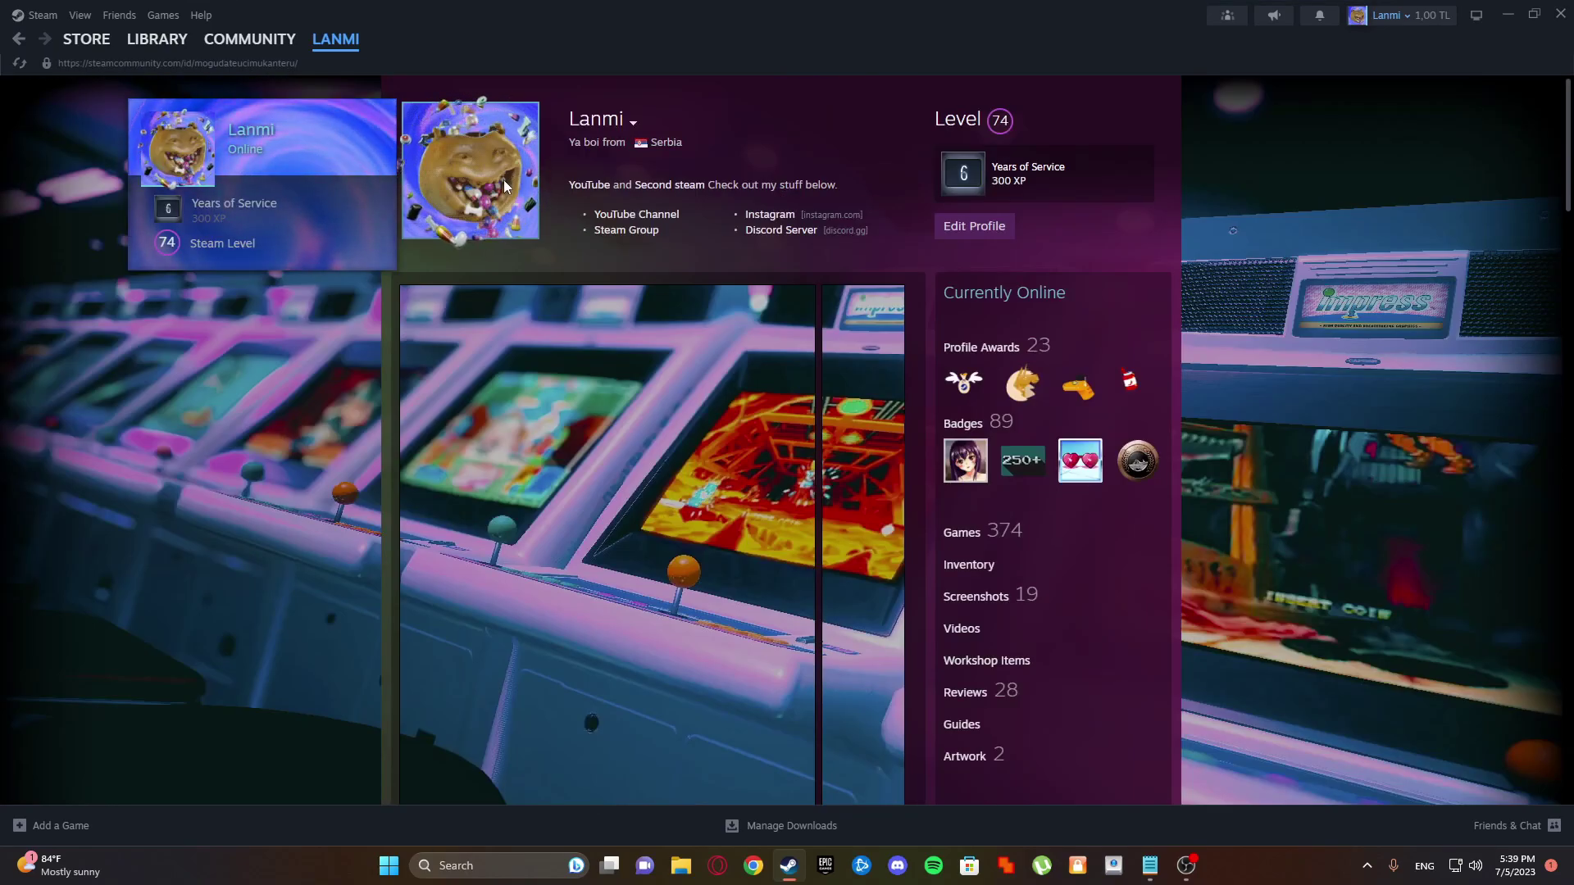
pyautogui.moveTo(156, 38)
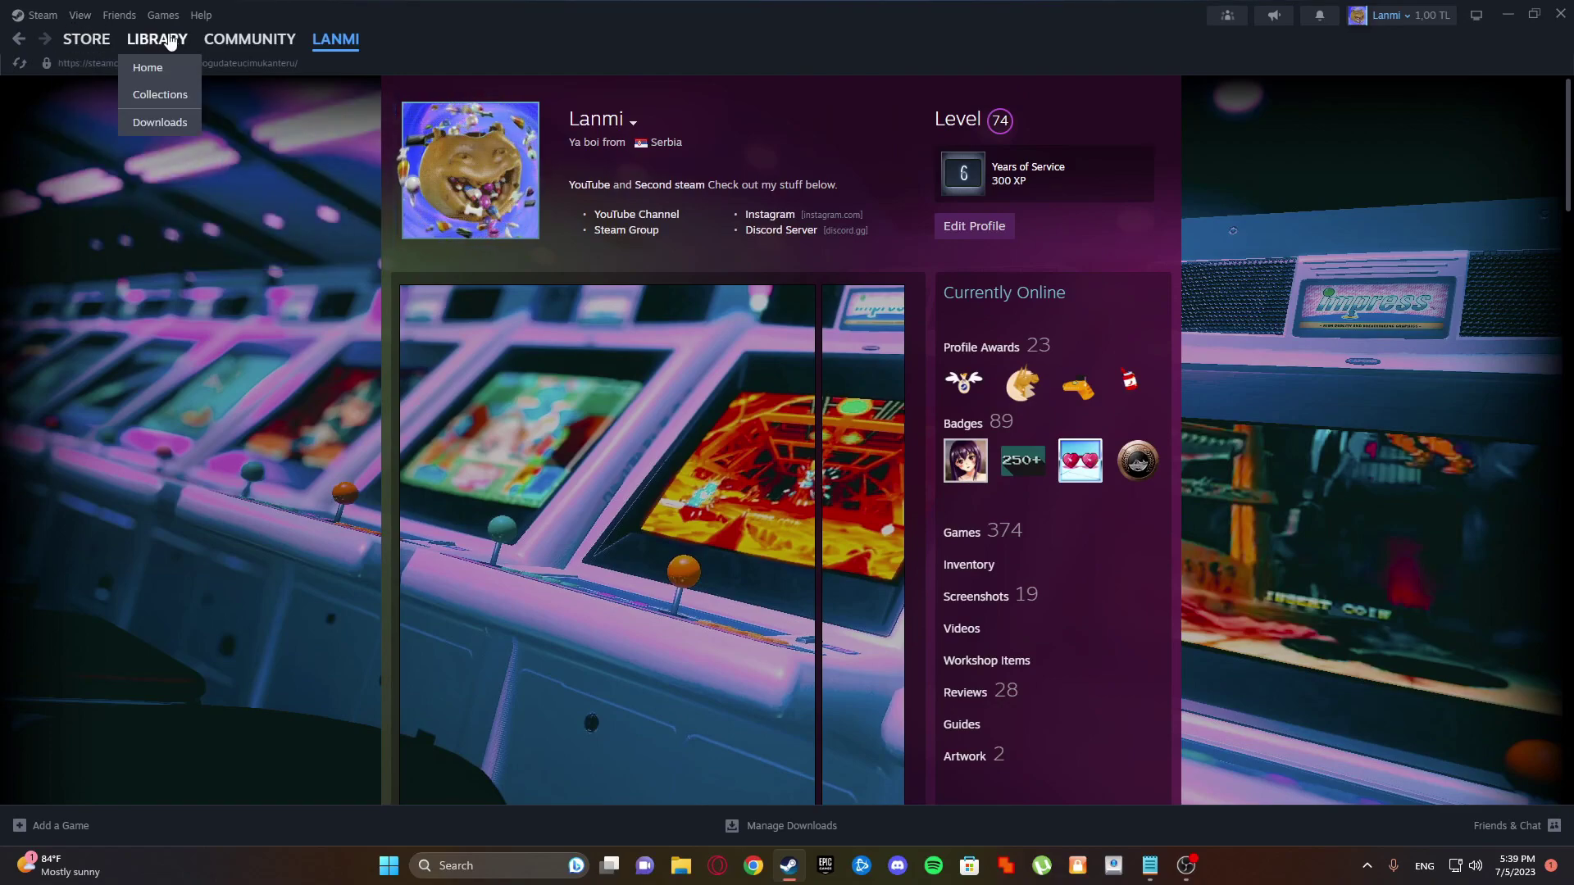
pyautogui.click(156, 38)
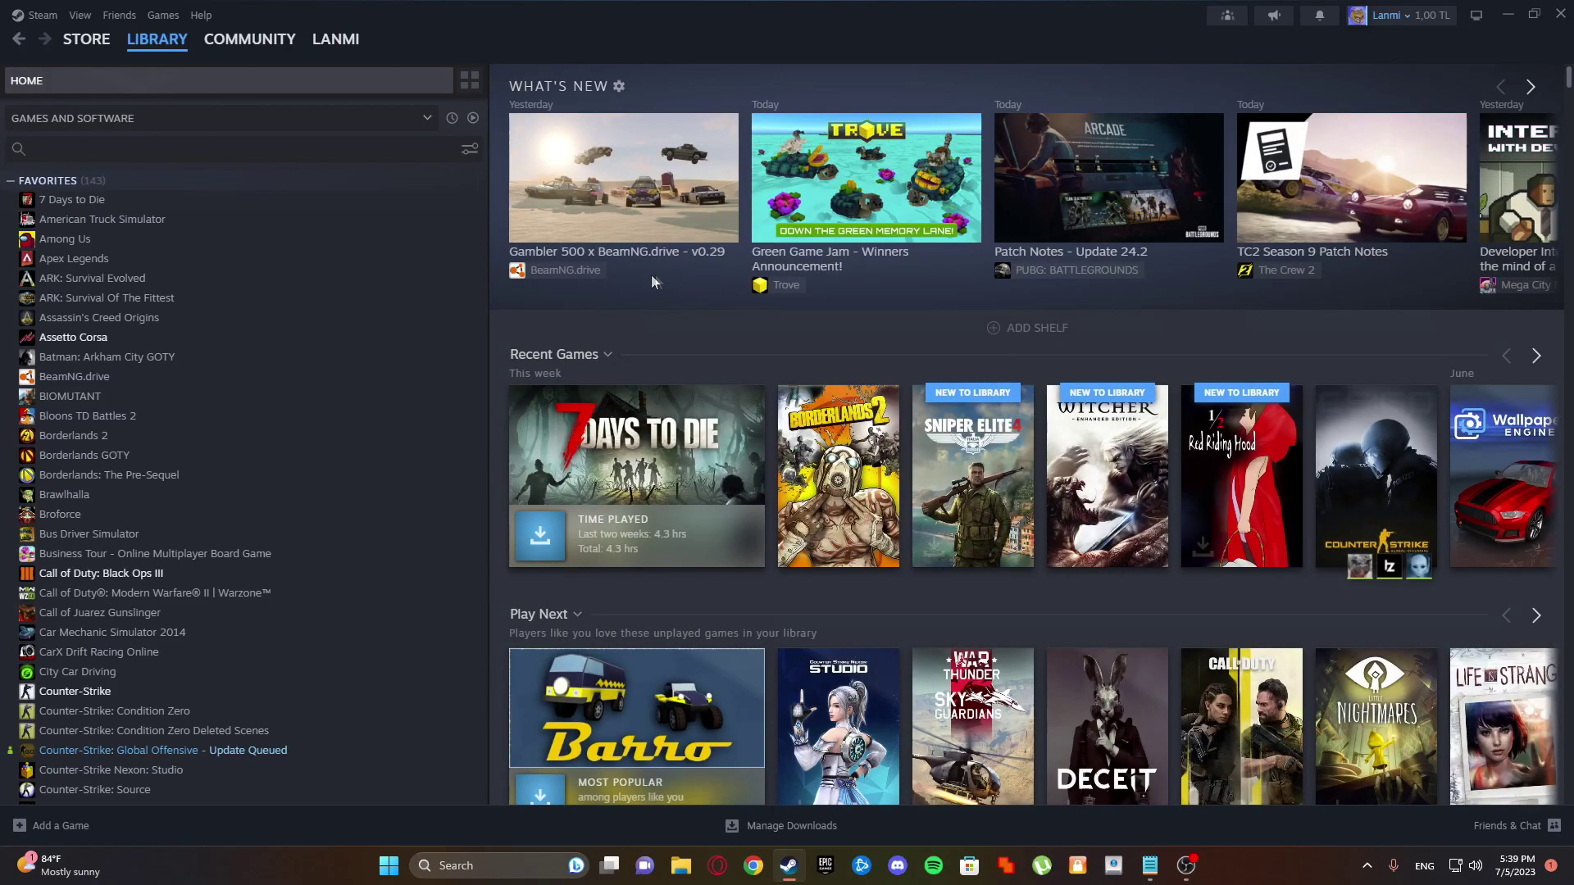
# Step: Flip between profile and Library Home, then show all collections as a grid
pyautogui.moveTo(336, 38)
pyautogui.click(355, 96)
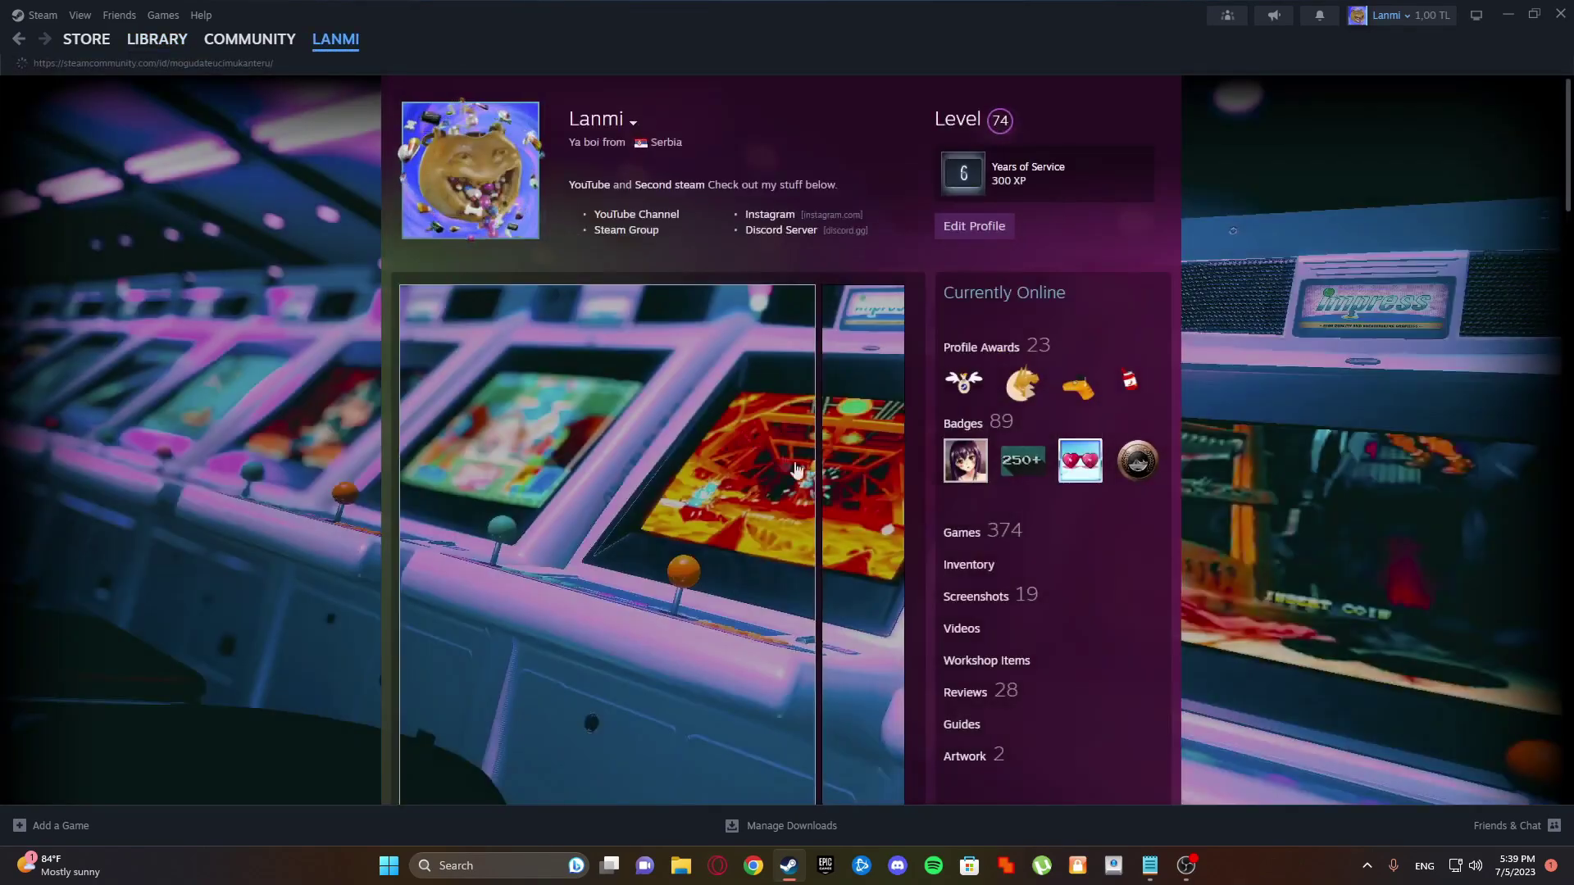
pyautogui.click(164, 57)
pyautogui.scroll(-3, 246, 393)
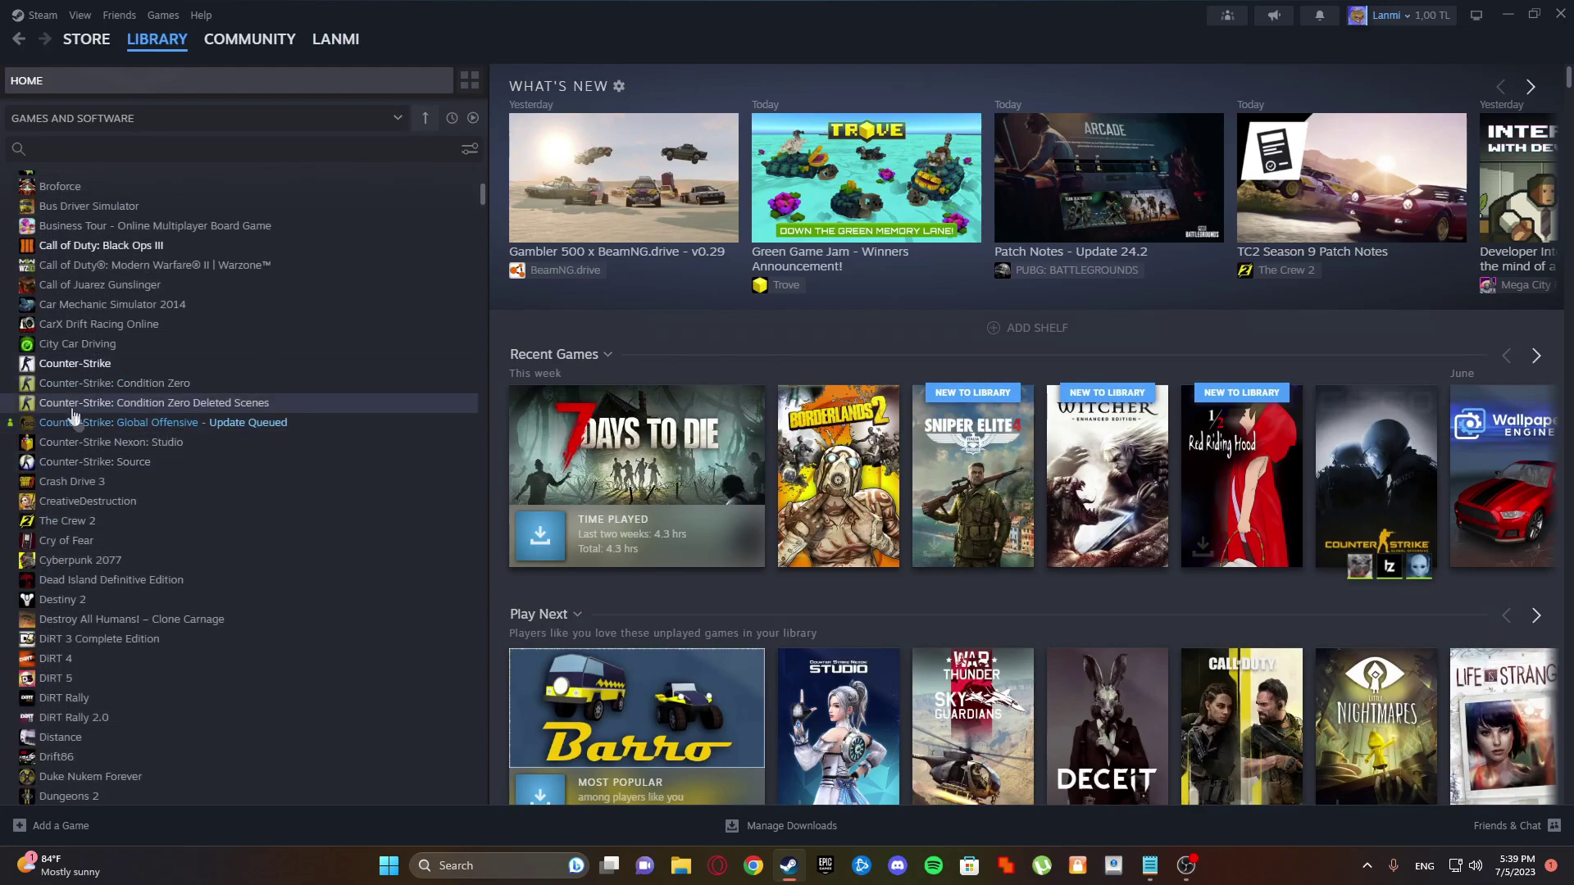
pyautogui.scroll(3, 92, 389)
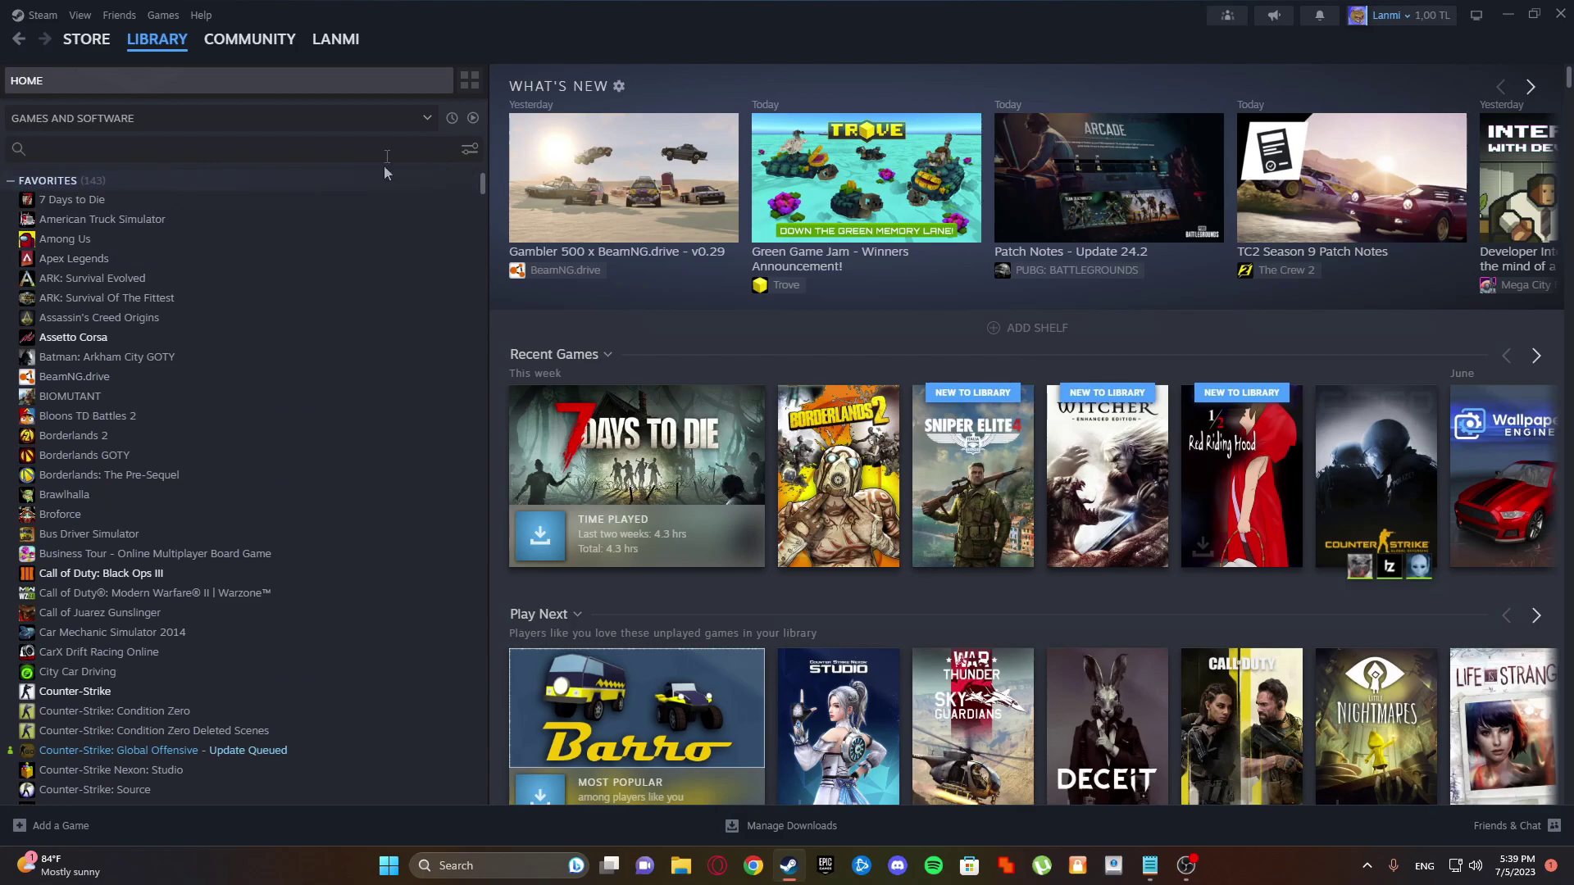
pyautogui.click(468, 82)
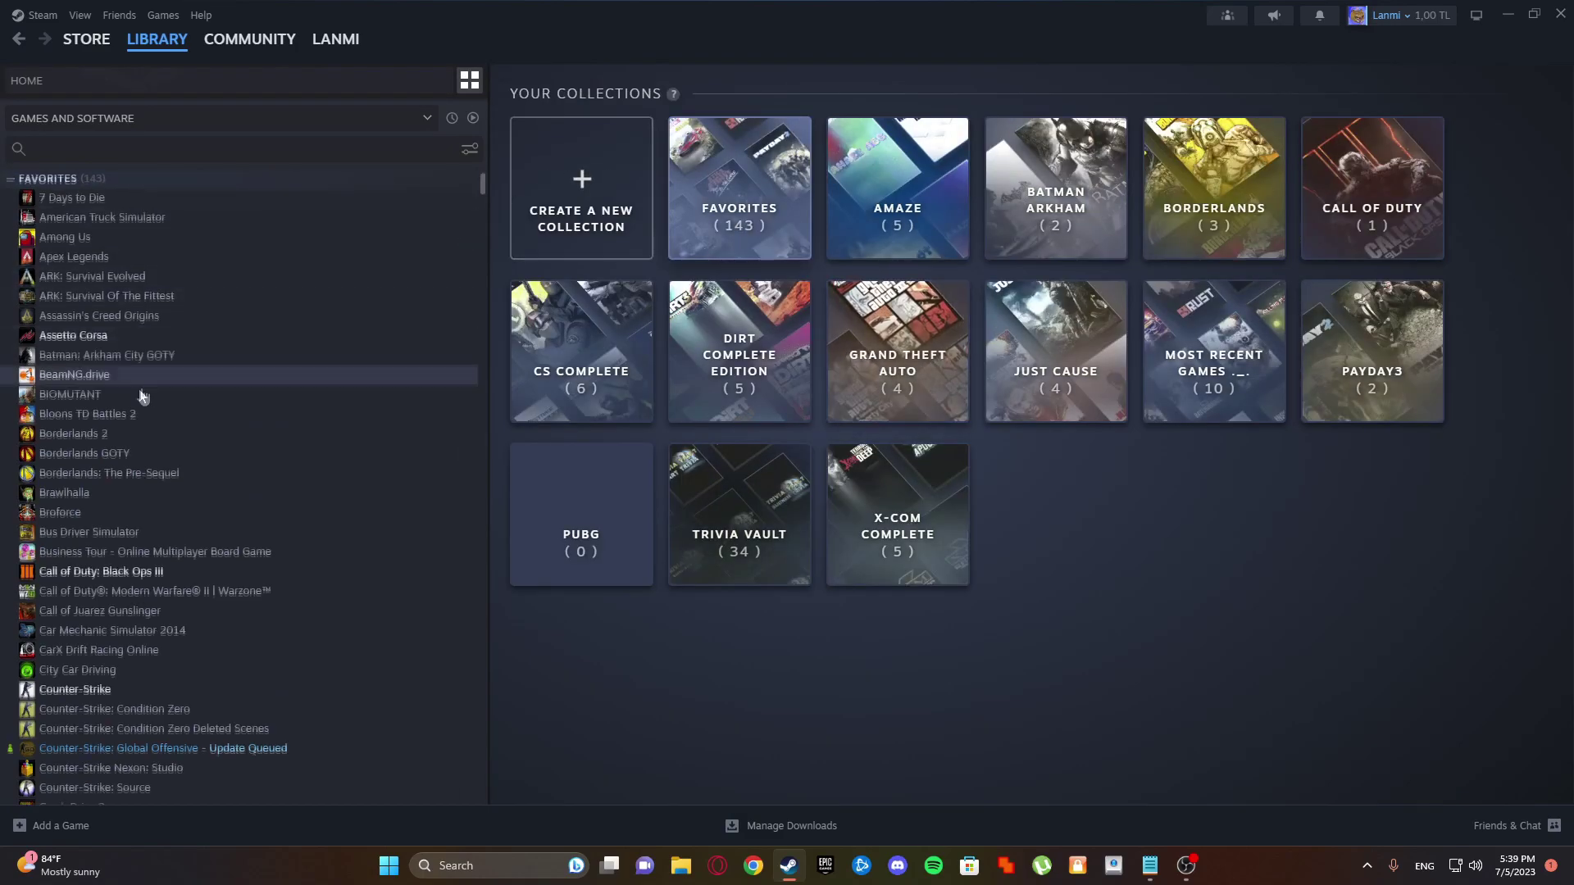
pyautogui.scroll(-10, 150, 399)
pyautogui.scroll(-10, 160, 403)
pyautogui.scroll(-10, 160, 404)
pyautogui.scroll(-10, 161, 403)
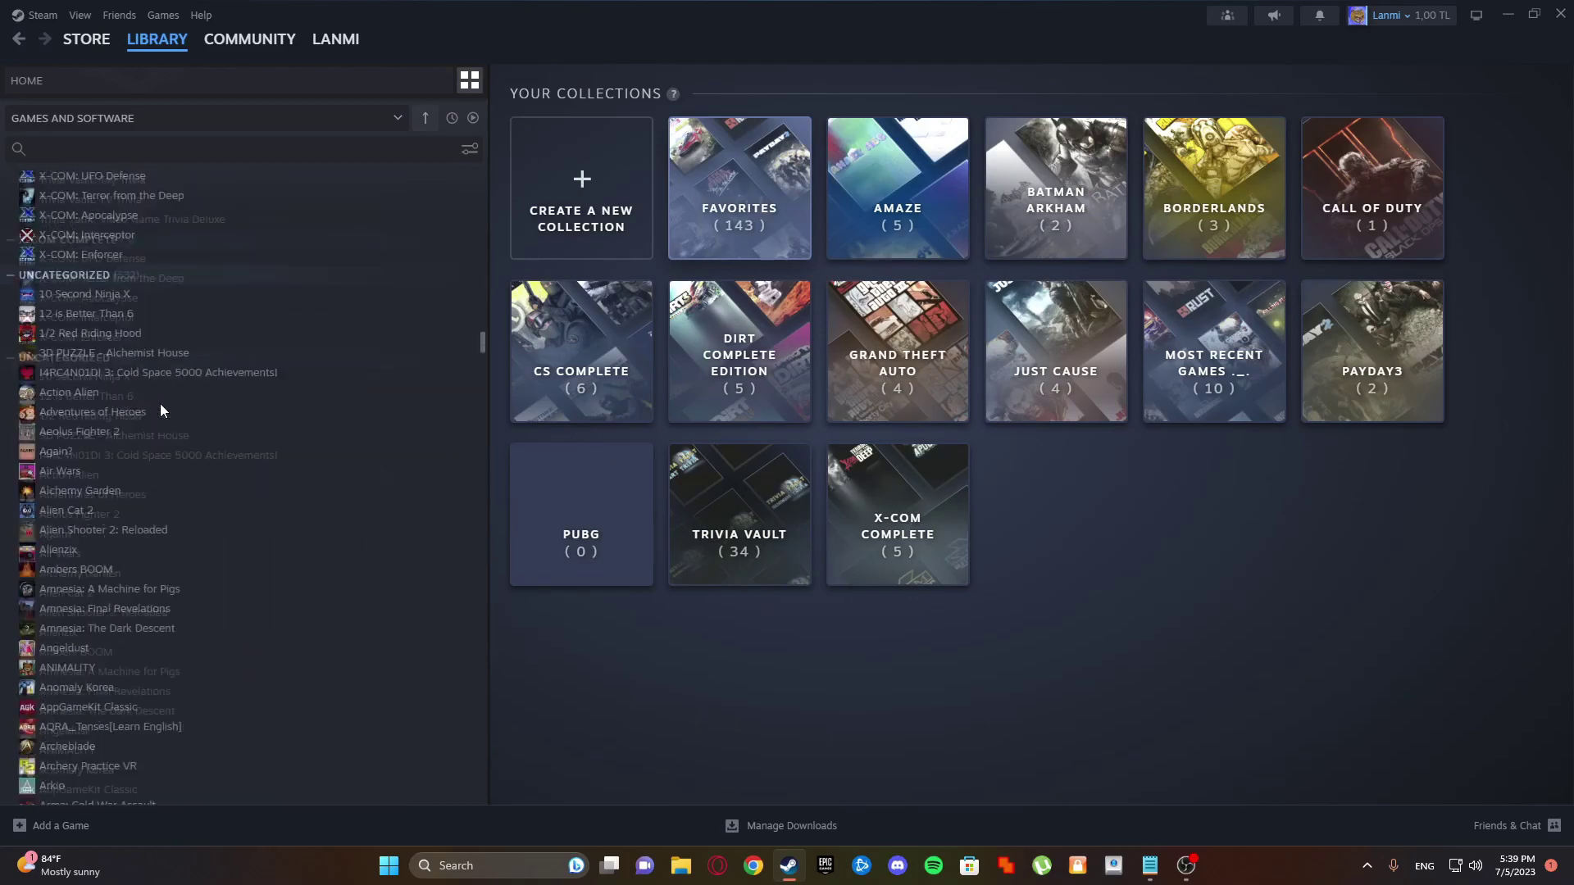
pyautogui.scroll(-5, 161, 403)
pyautogui.scroll(-5, 160, 404)
pyautogui.scroll(-3, 160, 404)
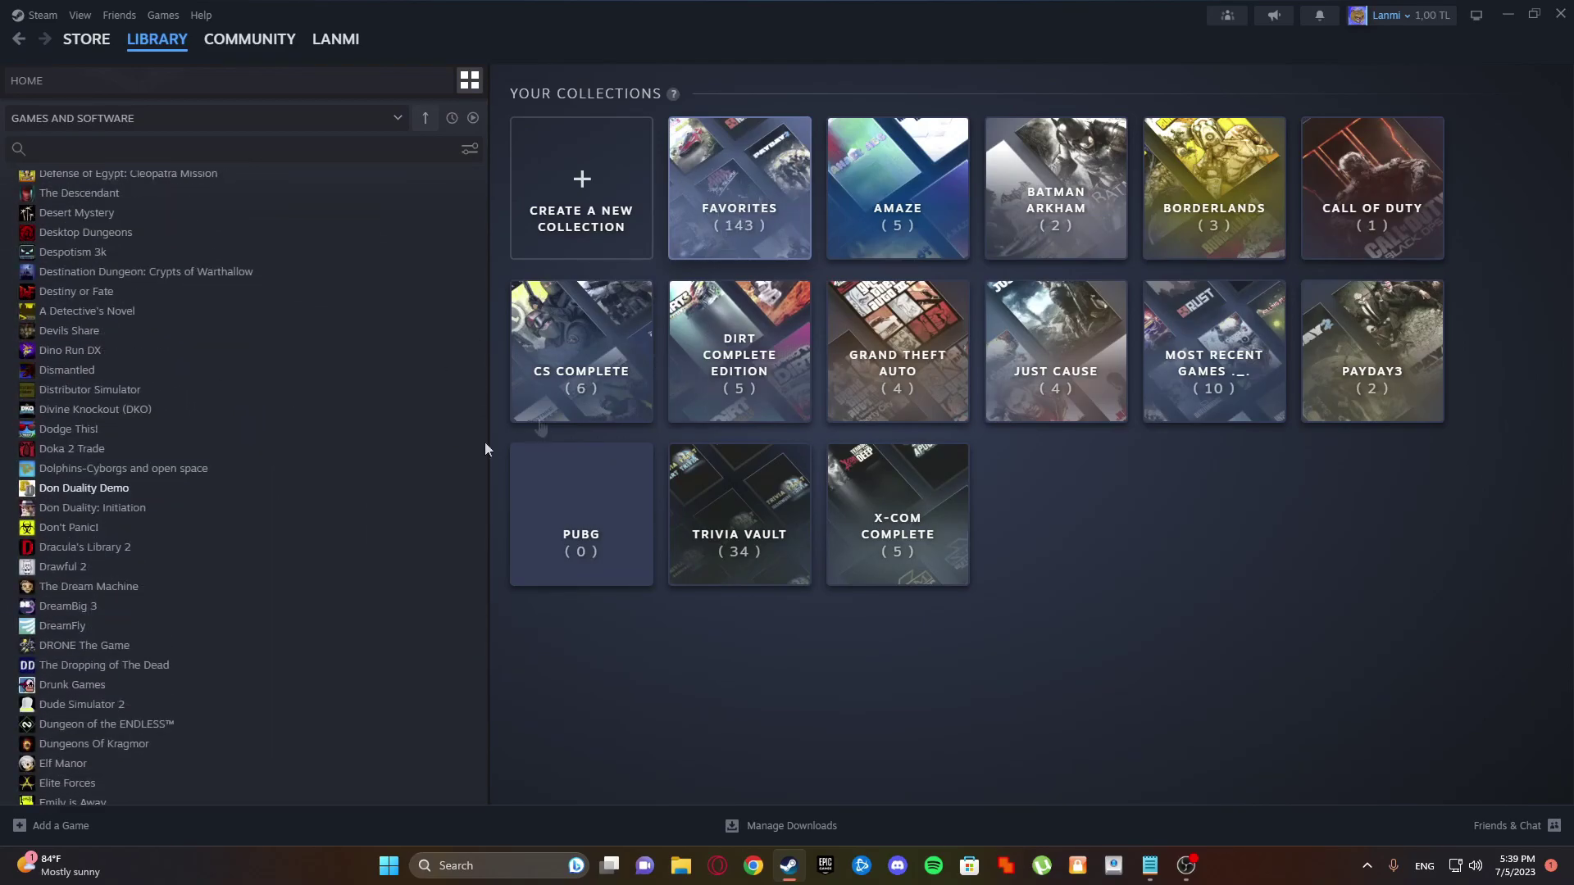
pyautogui.scroll(-5, 225, 527)
pyautogui.scroll(-5, 226, 527)
pyautogui.scroll(-5, 225, 528)
pyautogui.scroll(-5, 213, 517)
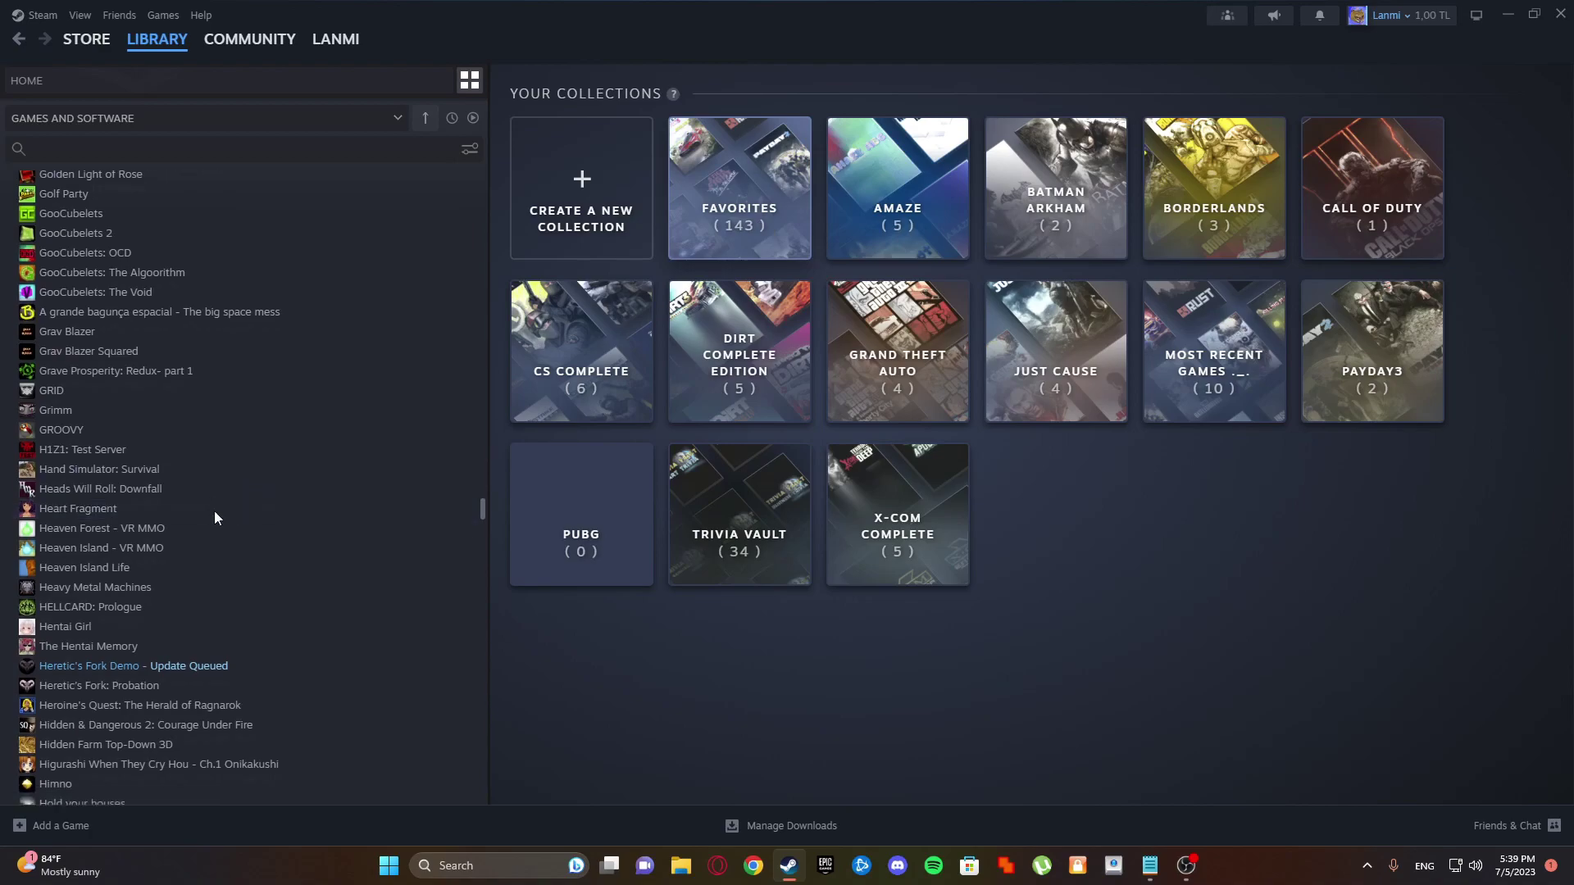
pyautogui.scroll(-5, 219, 511)
pyautogui.scroll(-5, 221, 509)
pyautogui.scroll(-5, 246, 468)
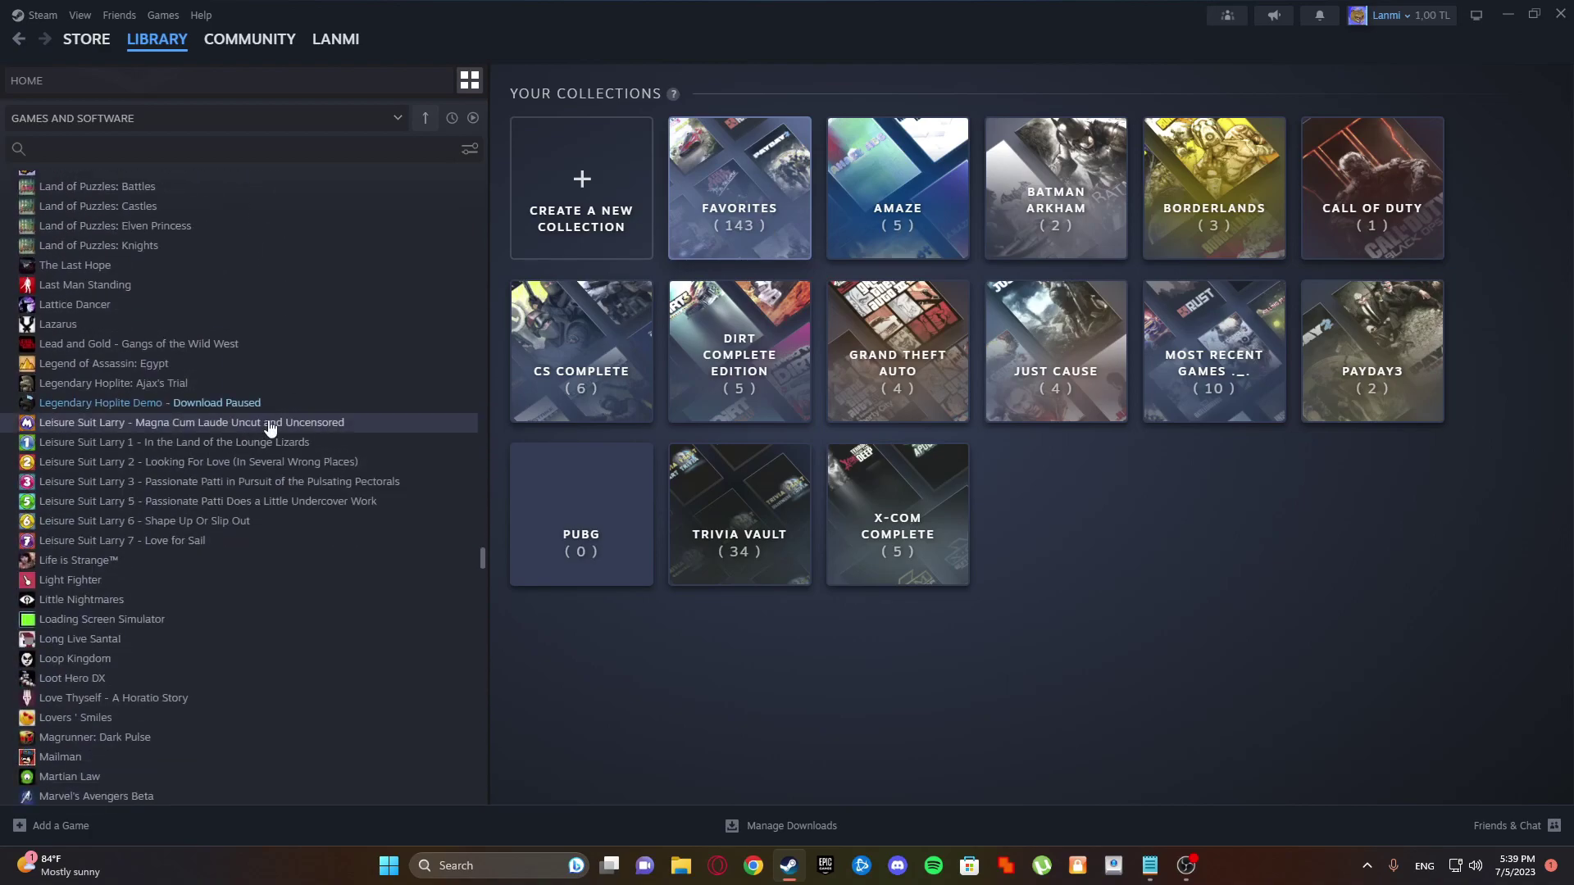
pyautogui.scroll(-5, 132, 504)
pyautogui.scroll(-5, 134, 488)
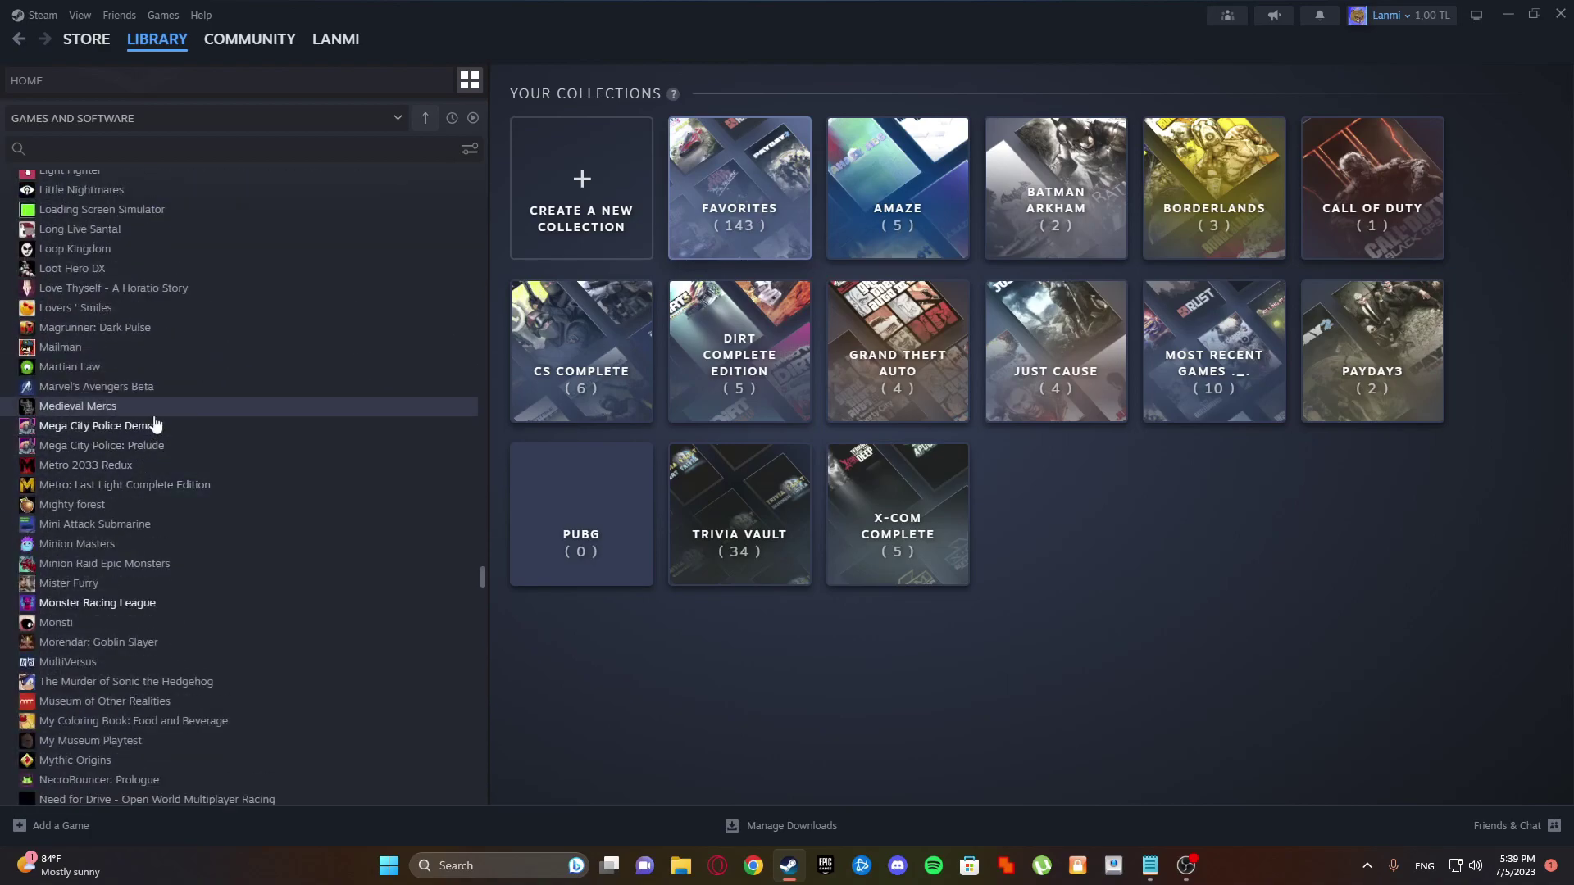
pyautogui.scroll(-5, 155, 425)
pyautogui.scroll(-2, 160, 406)
pyautogui.scroll(-5, 135, 381)
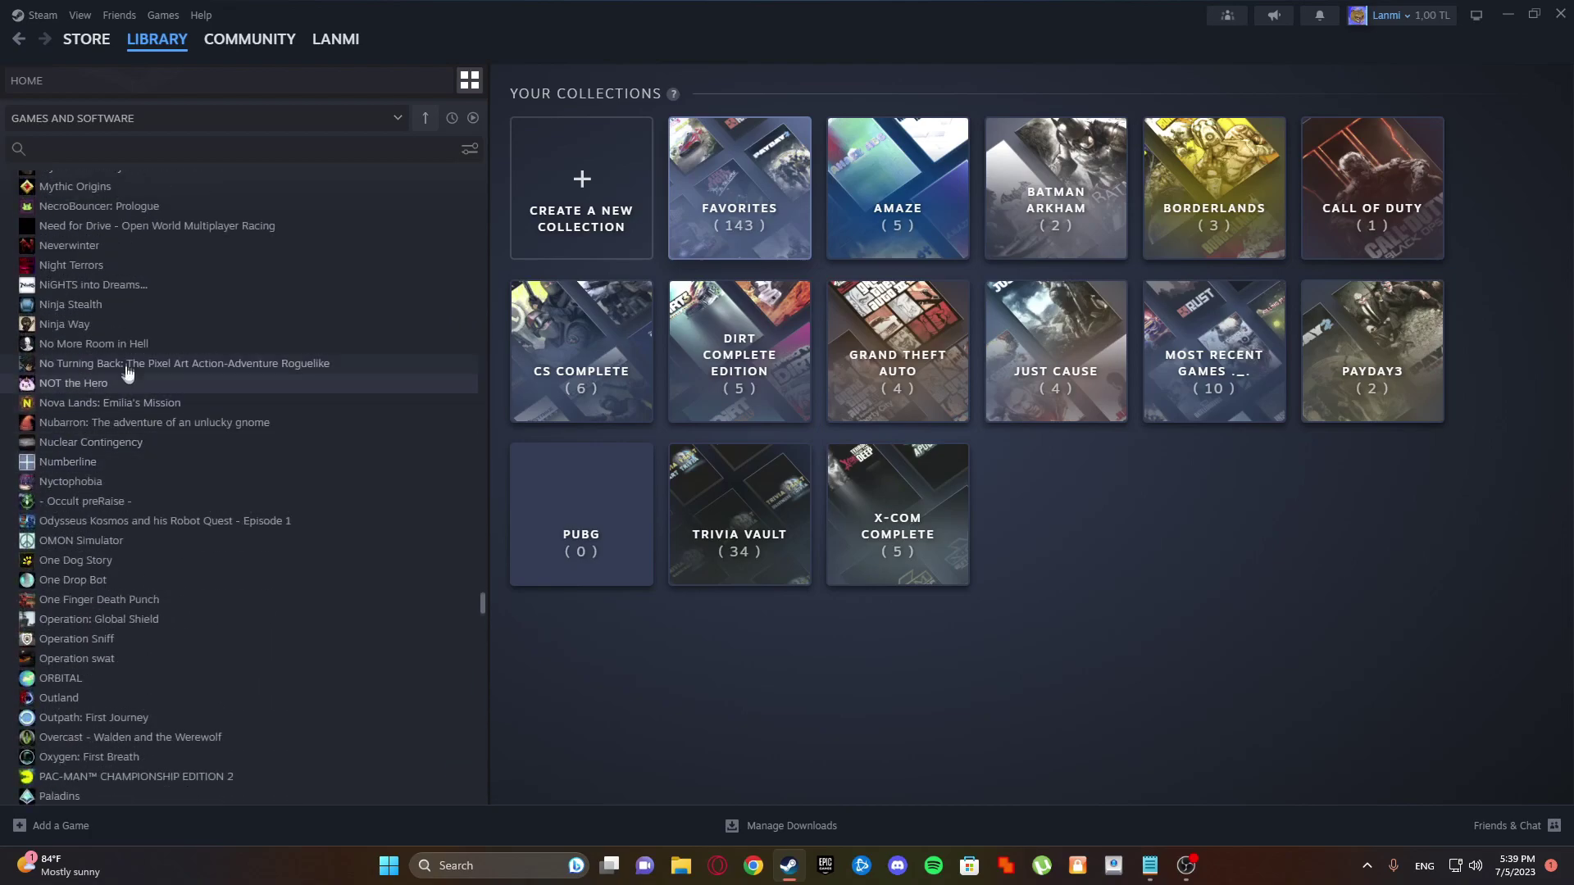
# Step: Add Paladins to Favorites, bringing it to 144 games, and start a new collection
pyautogui.rightClick(115, 324)
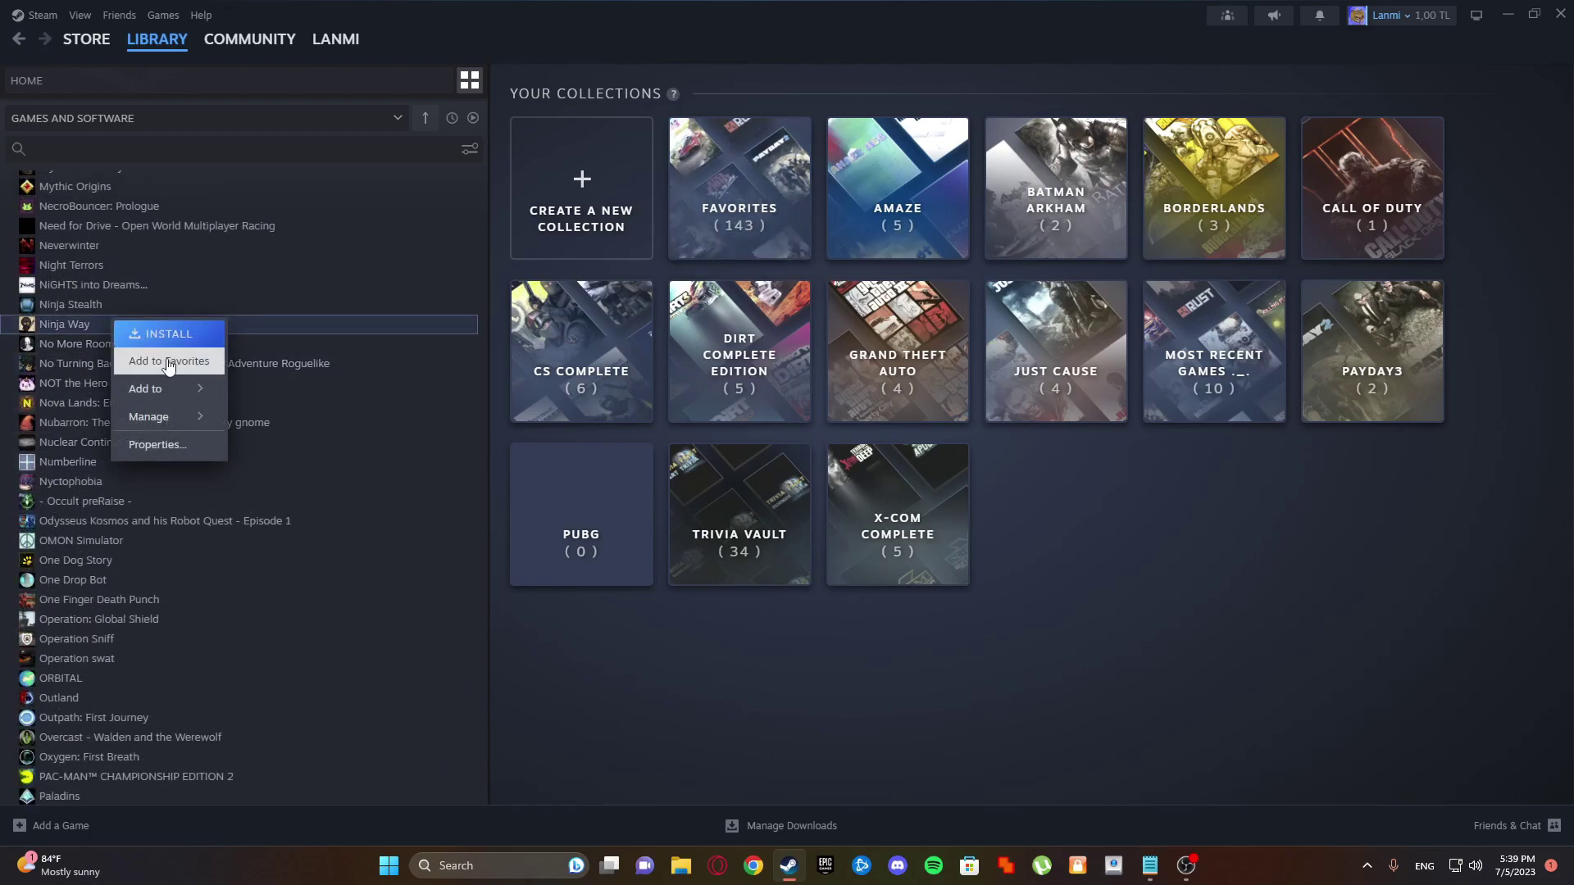
pyautogui.rightClick(132, 798)
pyautogui.moveTo(166, 725)
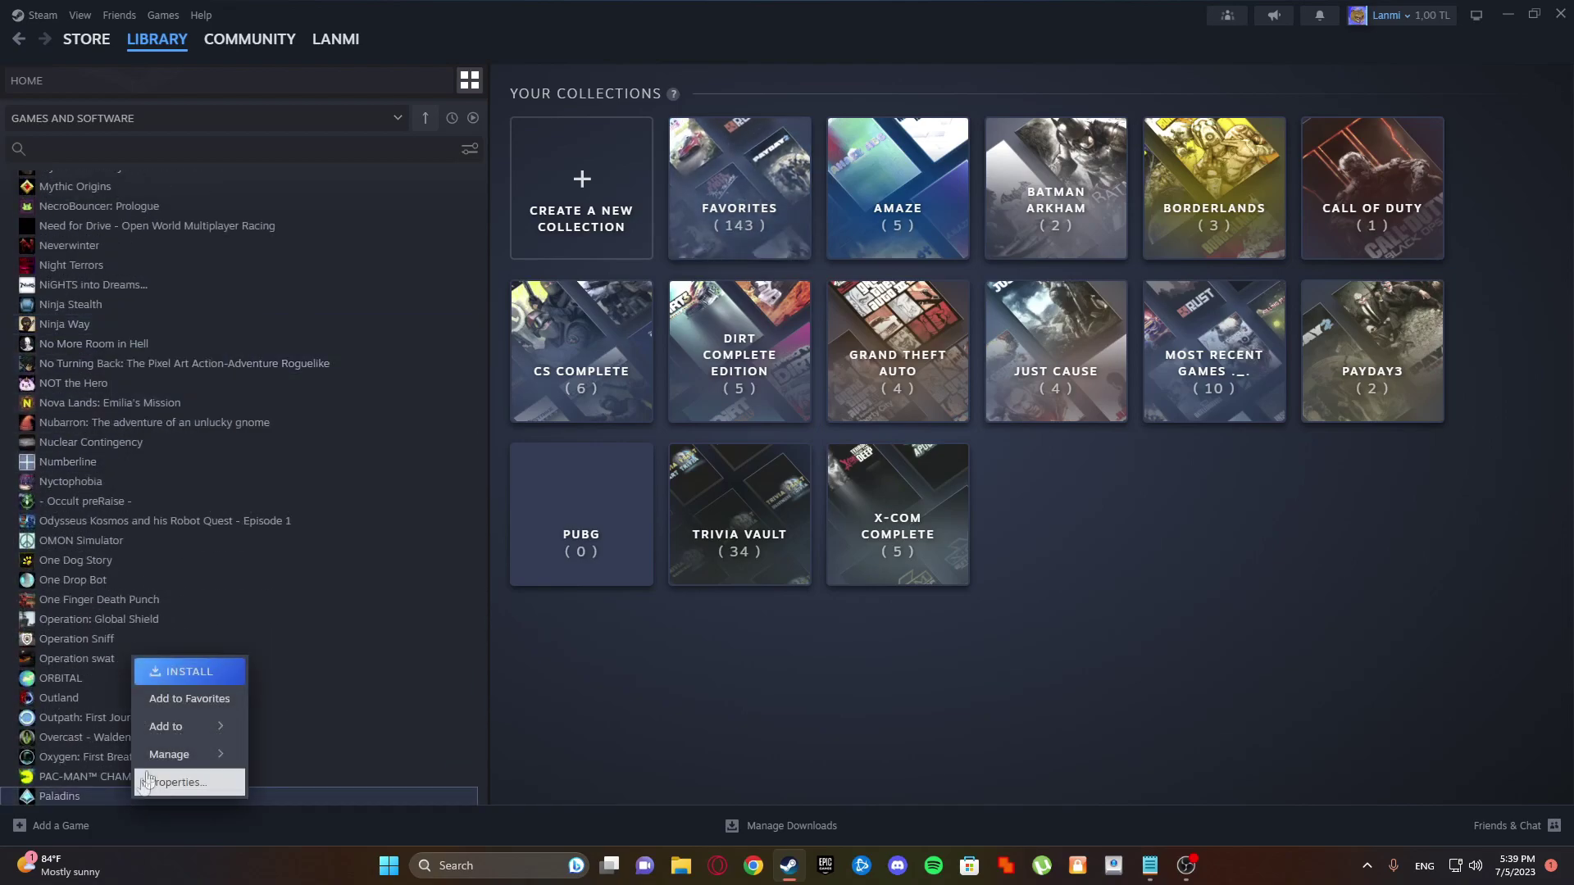
pyautogui.click(177, 713)
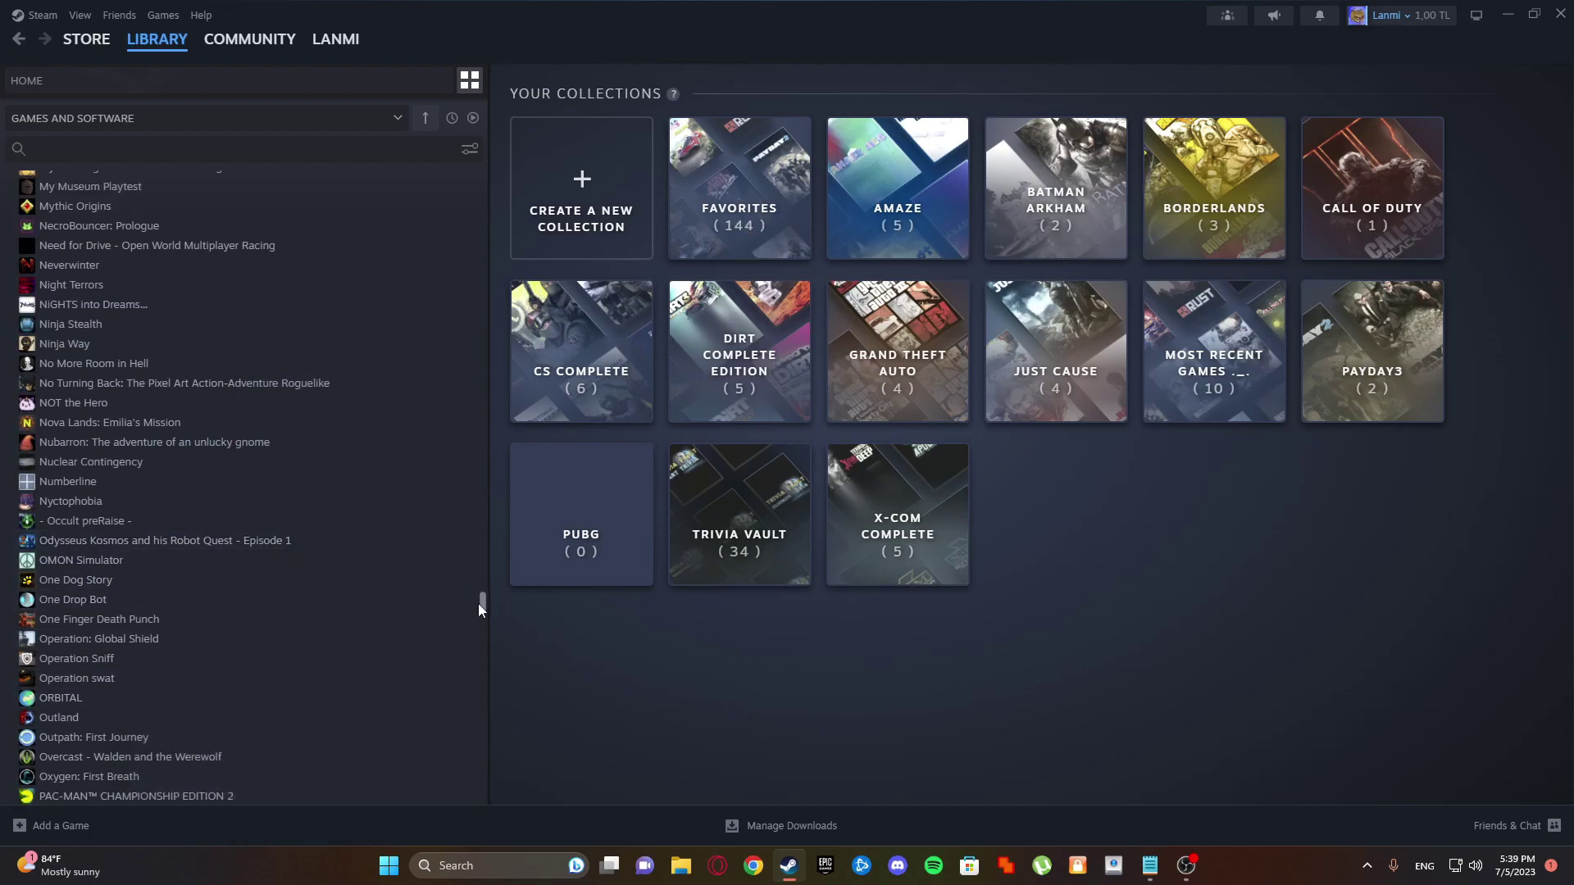
pyautogui.moveTo(481, 604); pyautogui.dragTo(433, 141)
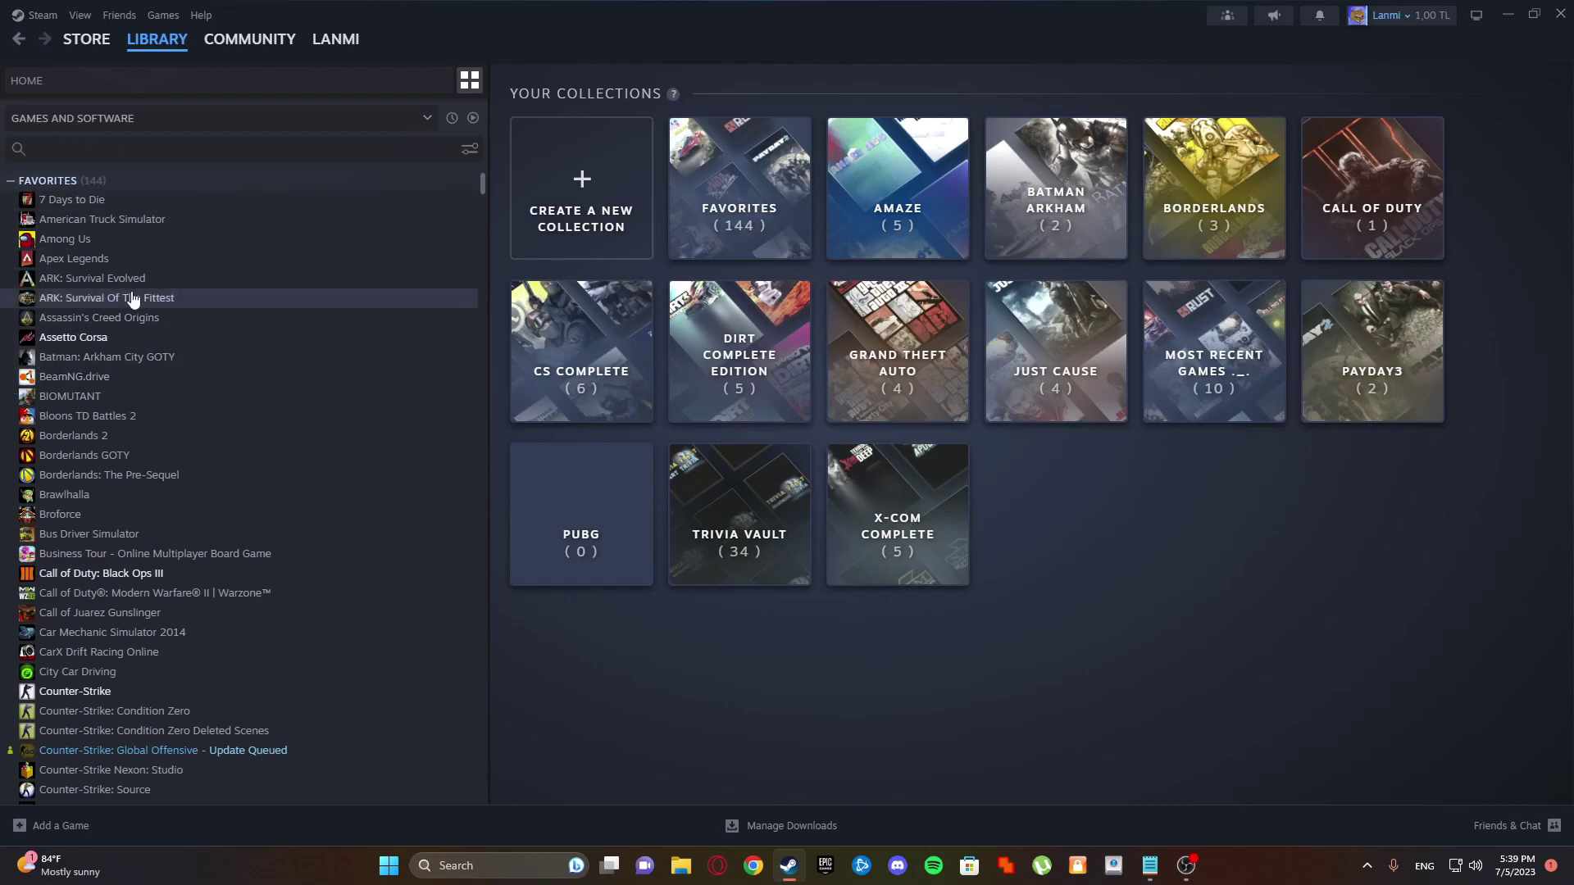
pyautogui.scroll(-5, 139, 404)
pyautogui.scroll(-3, 140, 400)
pyautogui.scroll(-3, 141, 403)
pyautogui.scroll(-3, 144, 406)
pyautogui.scroll(-3, 147, 409)
pyautogui.scroll(-3, 146, 406)
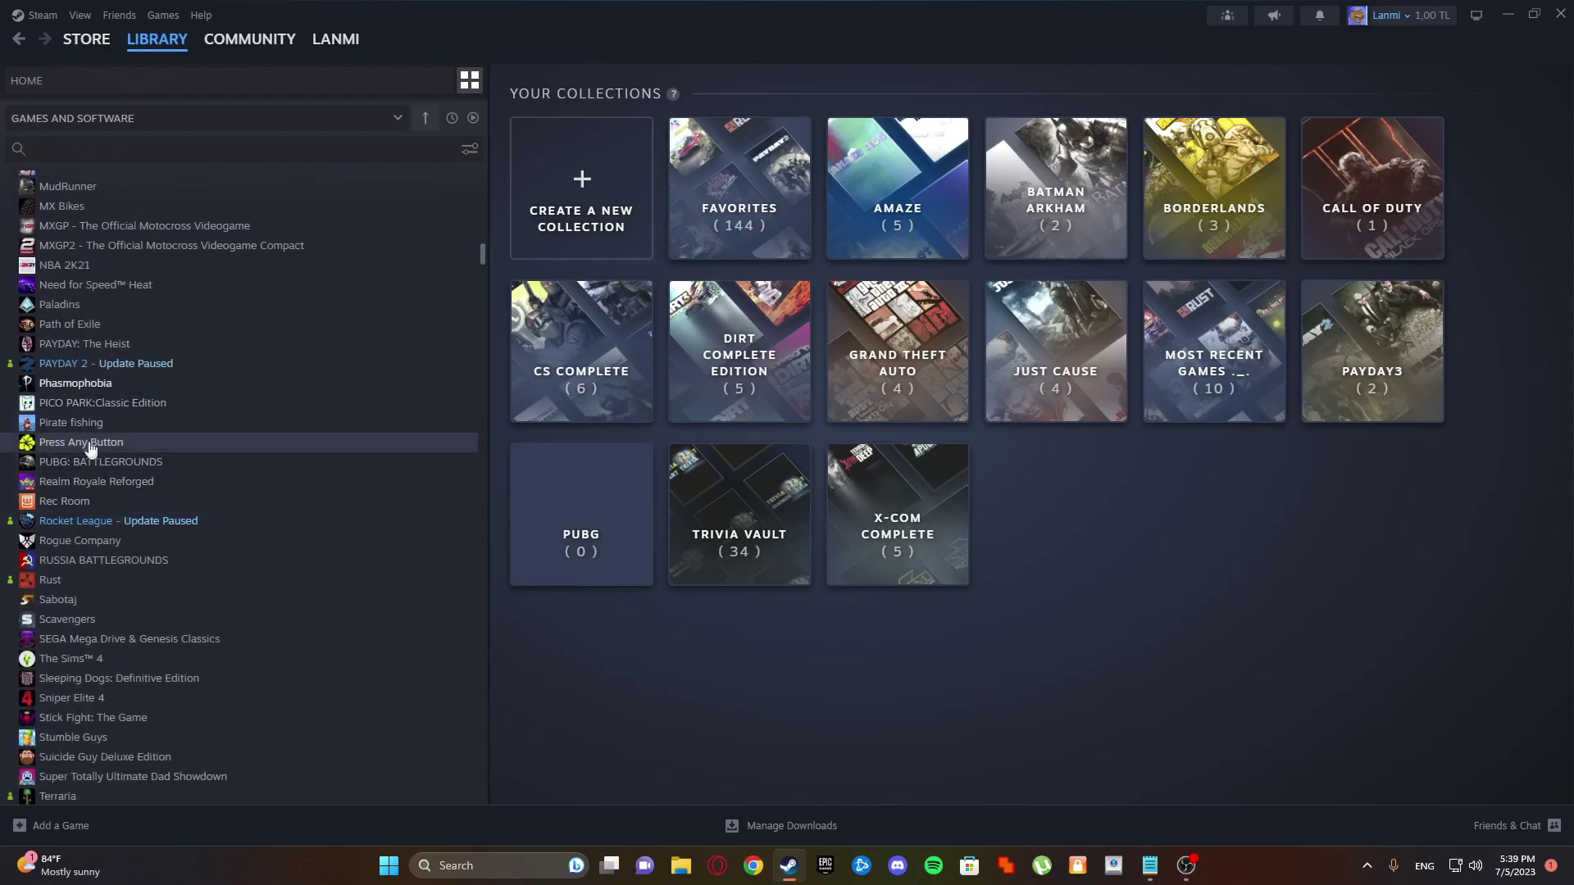
pyautogui.scroll(10, 185, 369)
pyautogui.scroll(10, 210, 400)
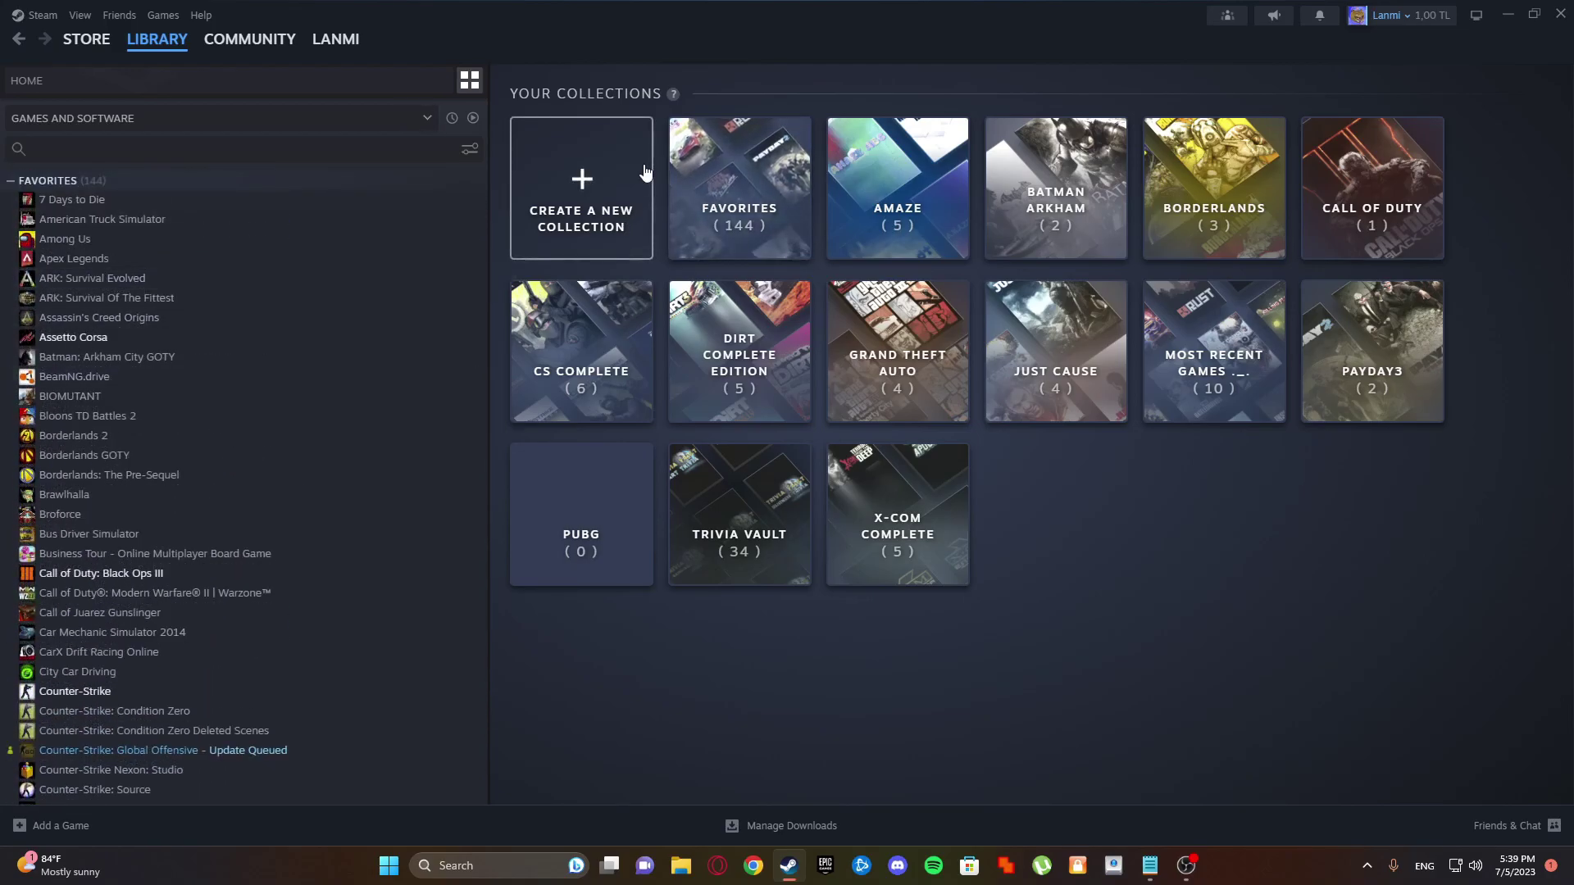
pyautogui.click(538, 196)
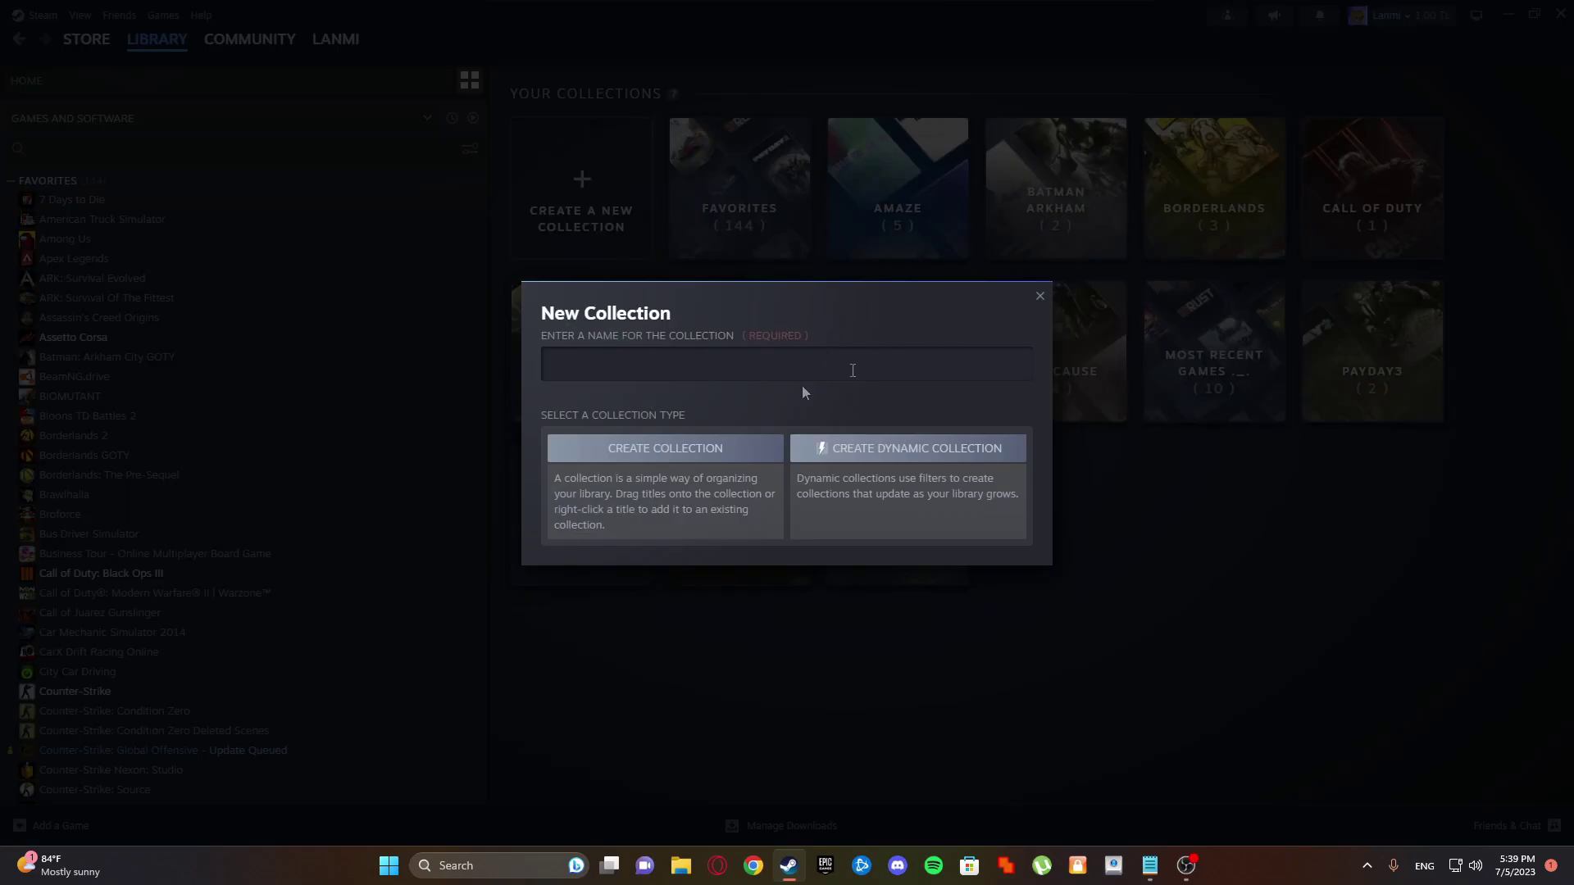
# Step: Dismiss and reopen the New Collection dialog to enter the name TEST
pyautogui.click(1041, 297)
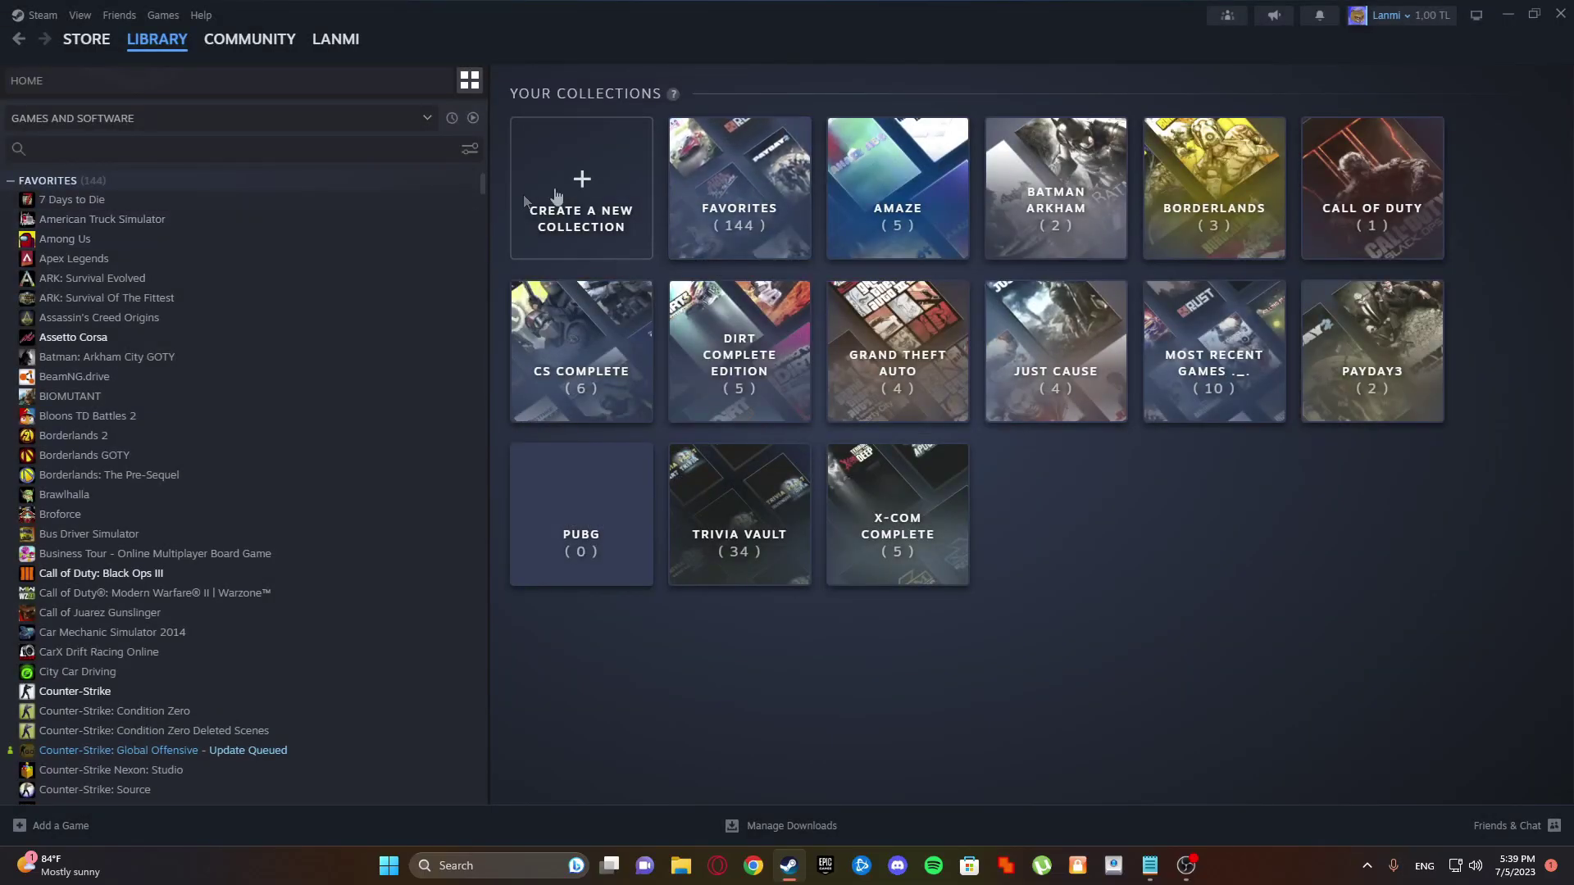
pyautogui.click(565, 221)
pyautogui.write('TEST')
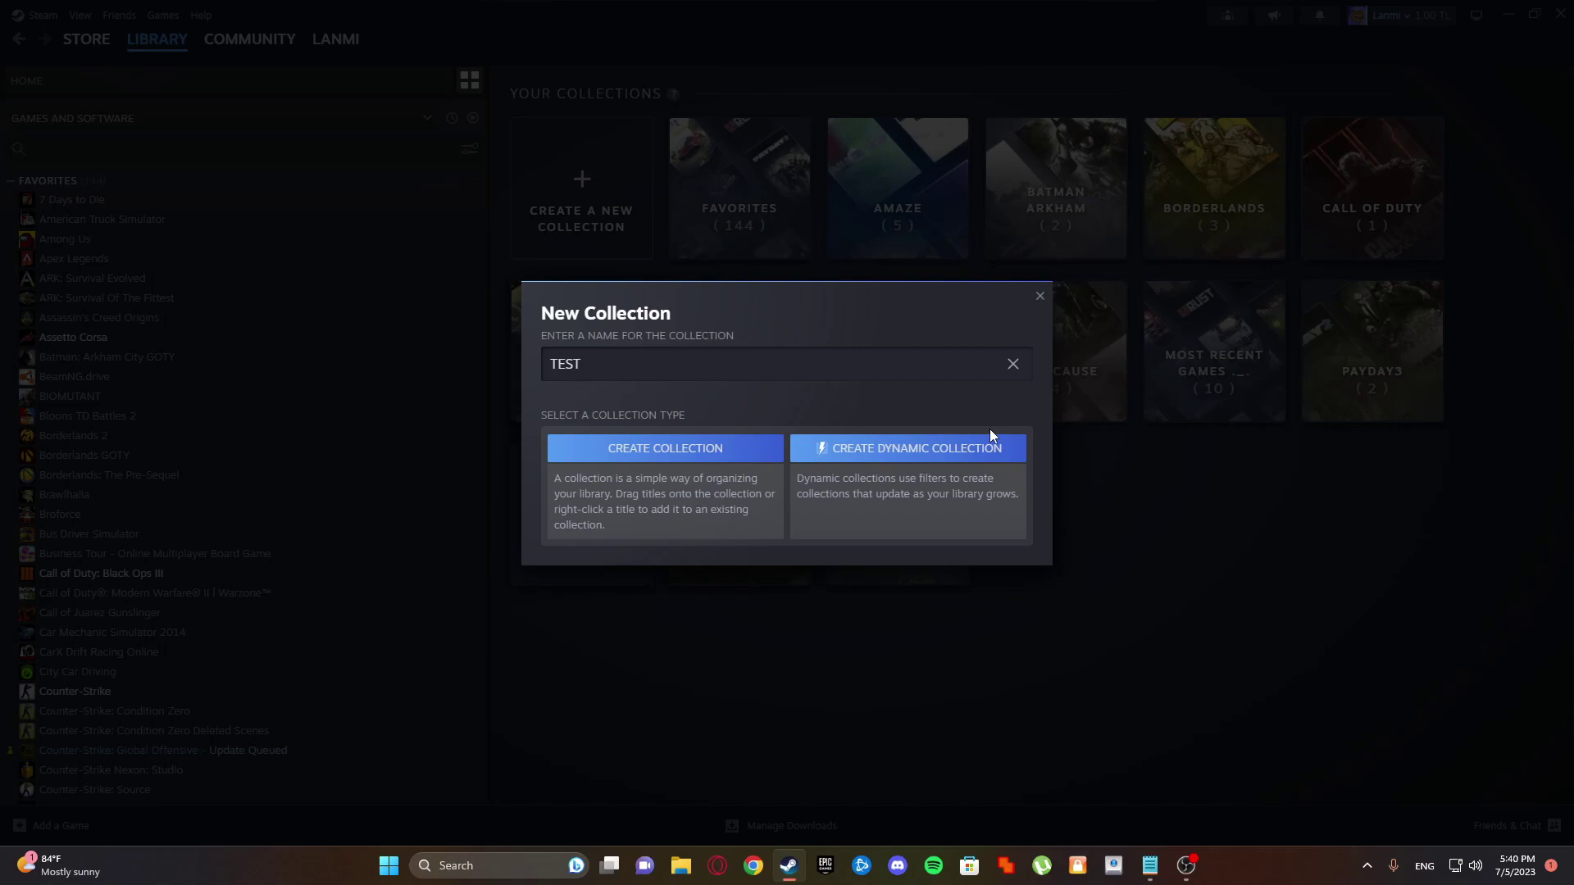
pyautogui.click(664, 448)
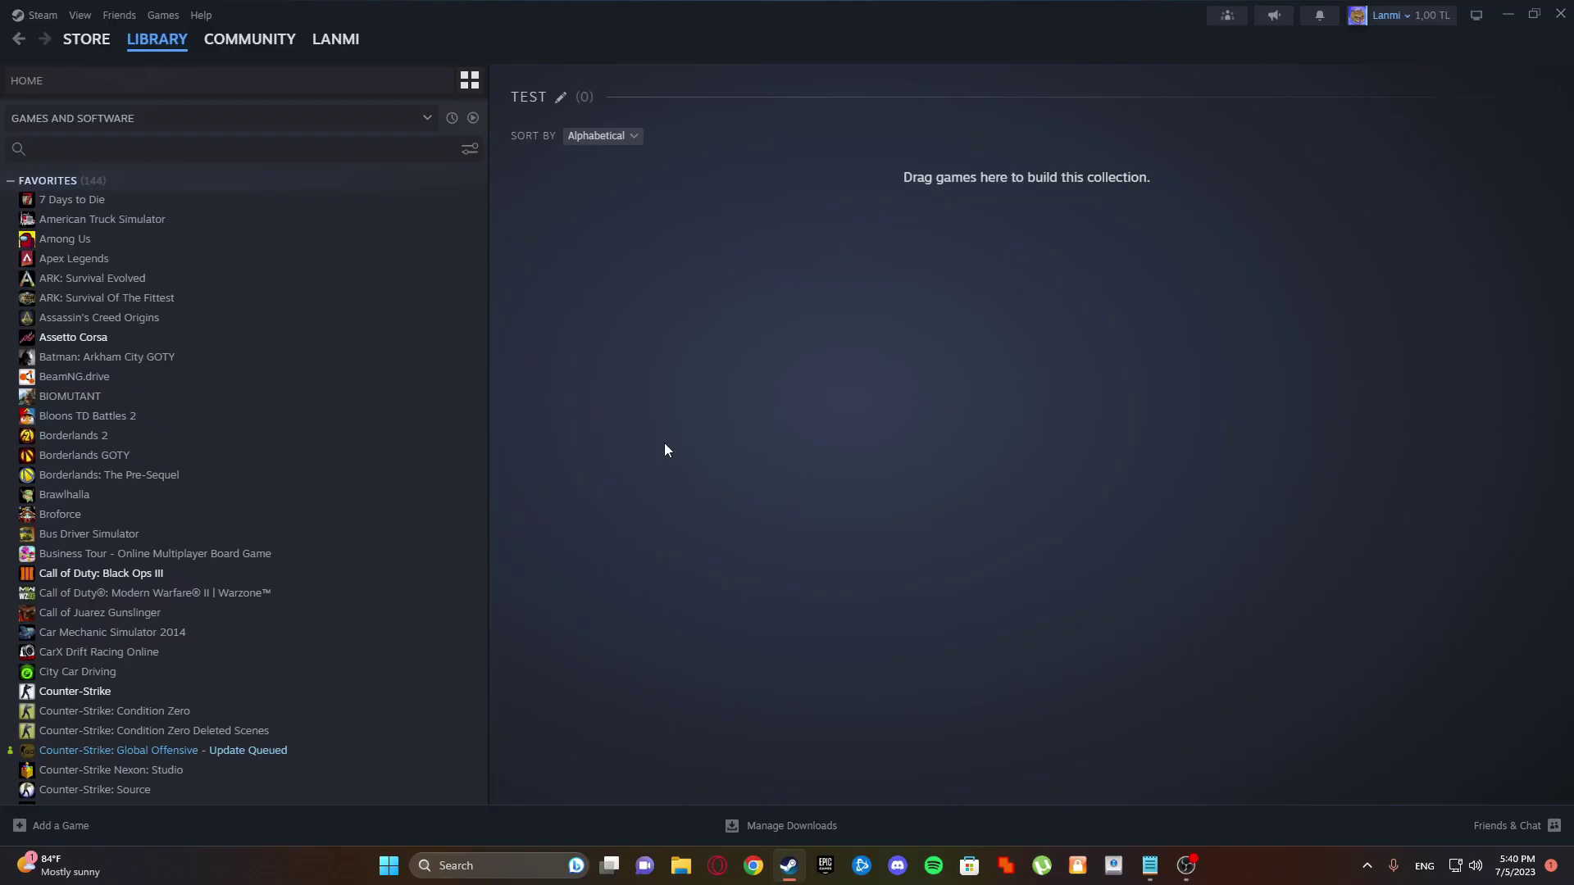
pyautogui.scroll(-1, 202, 215)
pyautogui.scroll(1, 191, 246)
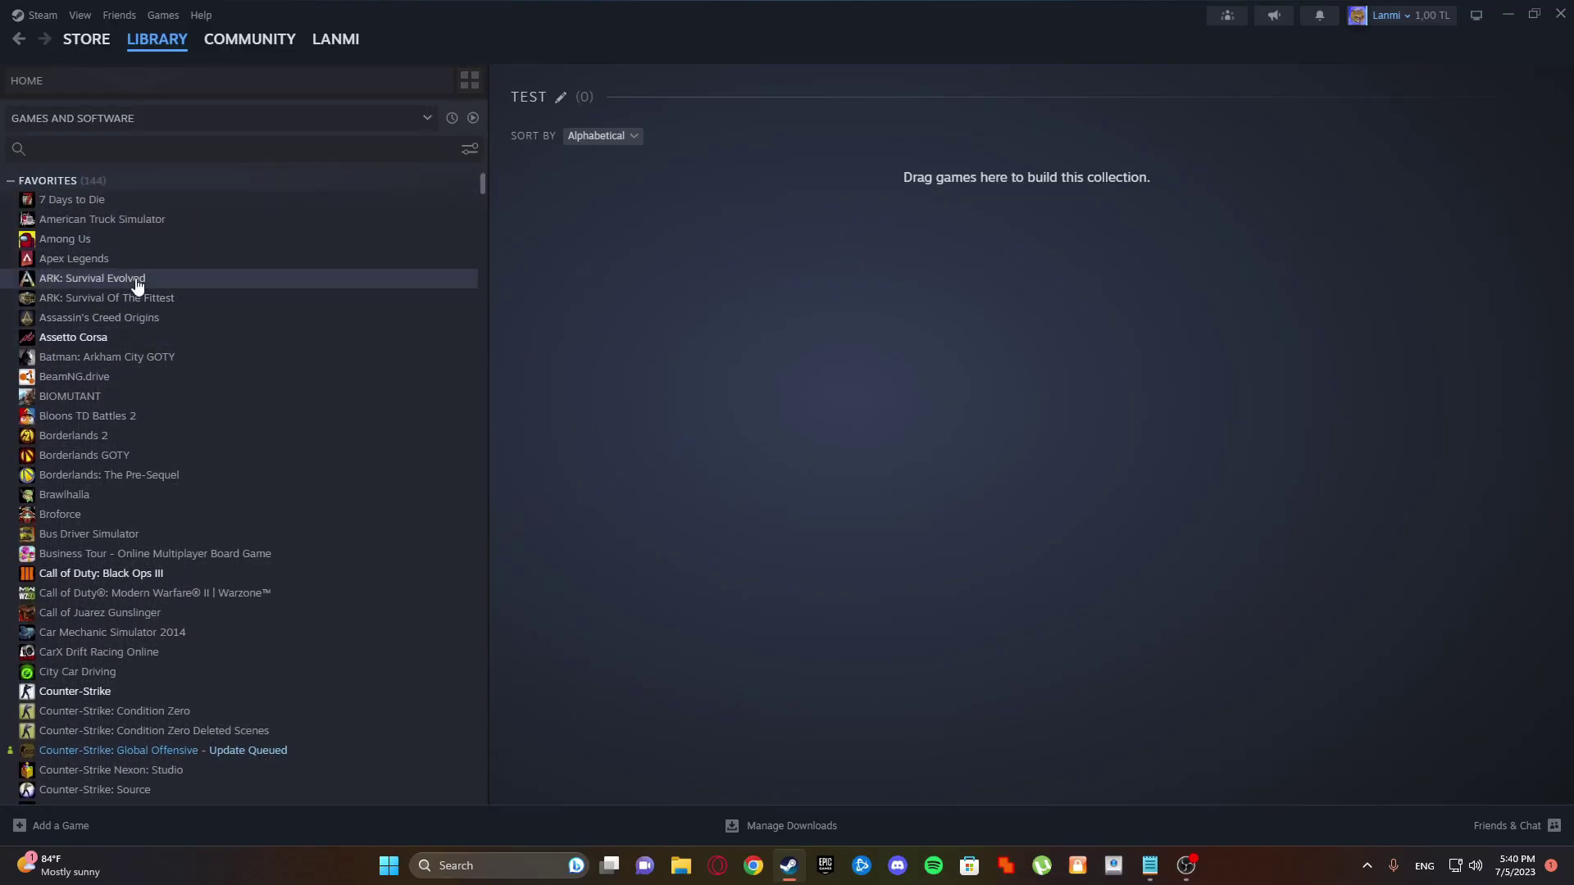
pyautogui.click(469, 81)
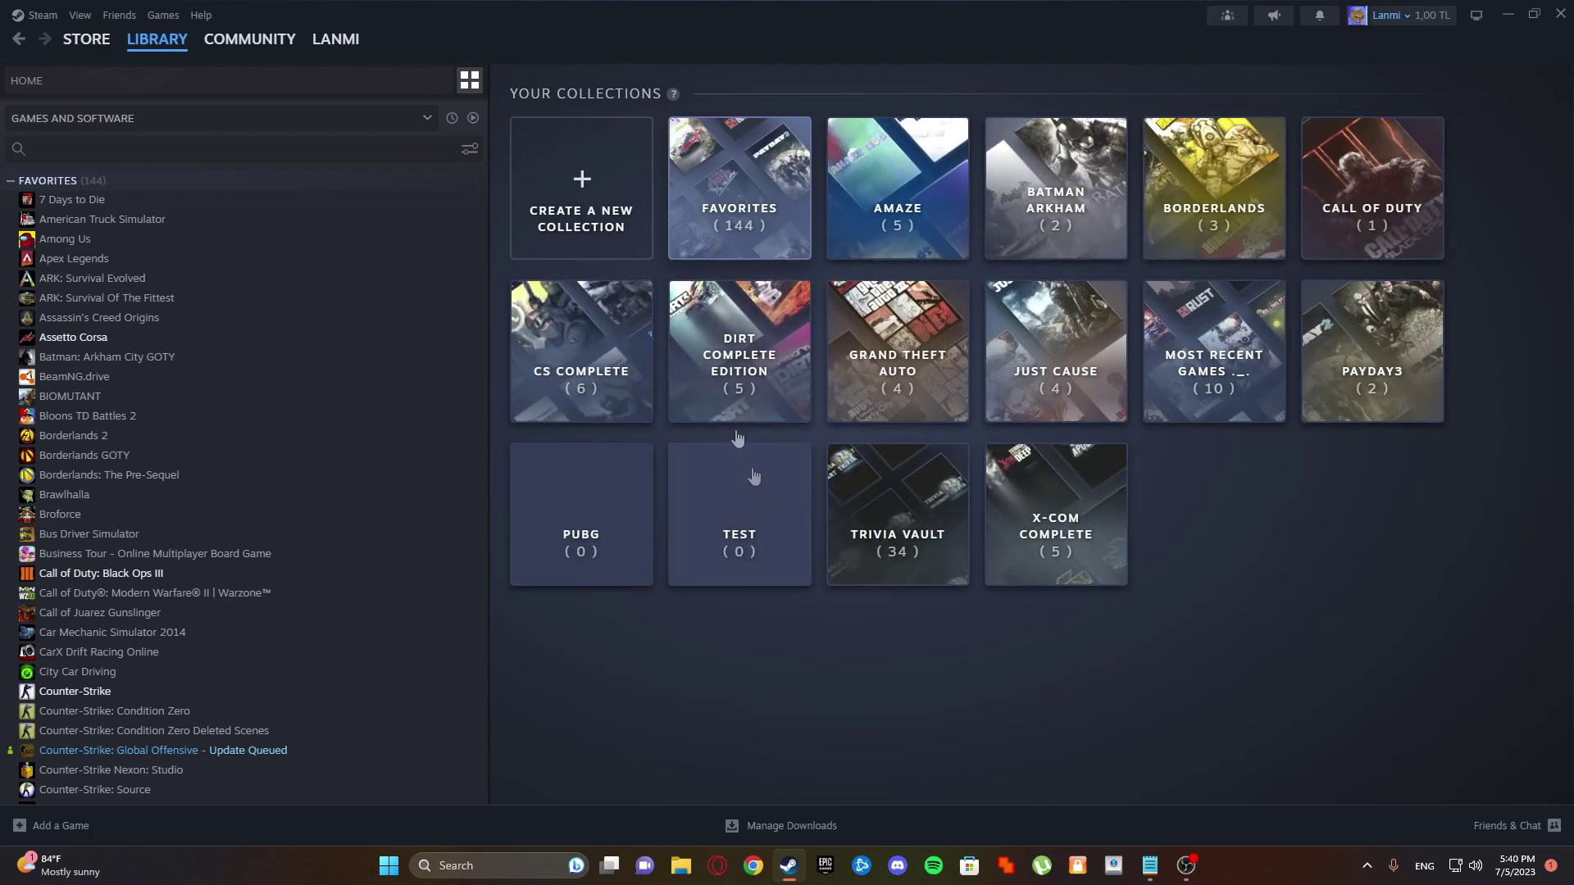
pyautogui.click(738, 516)
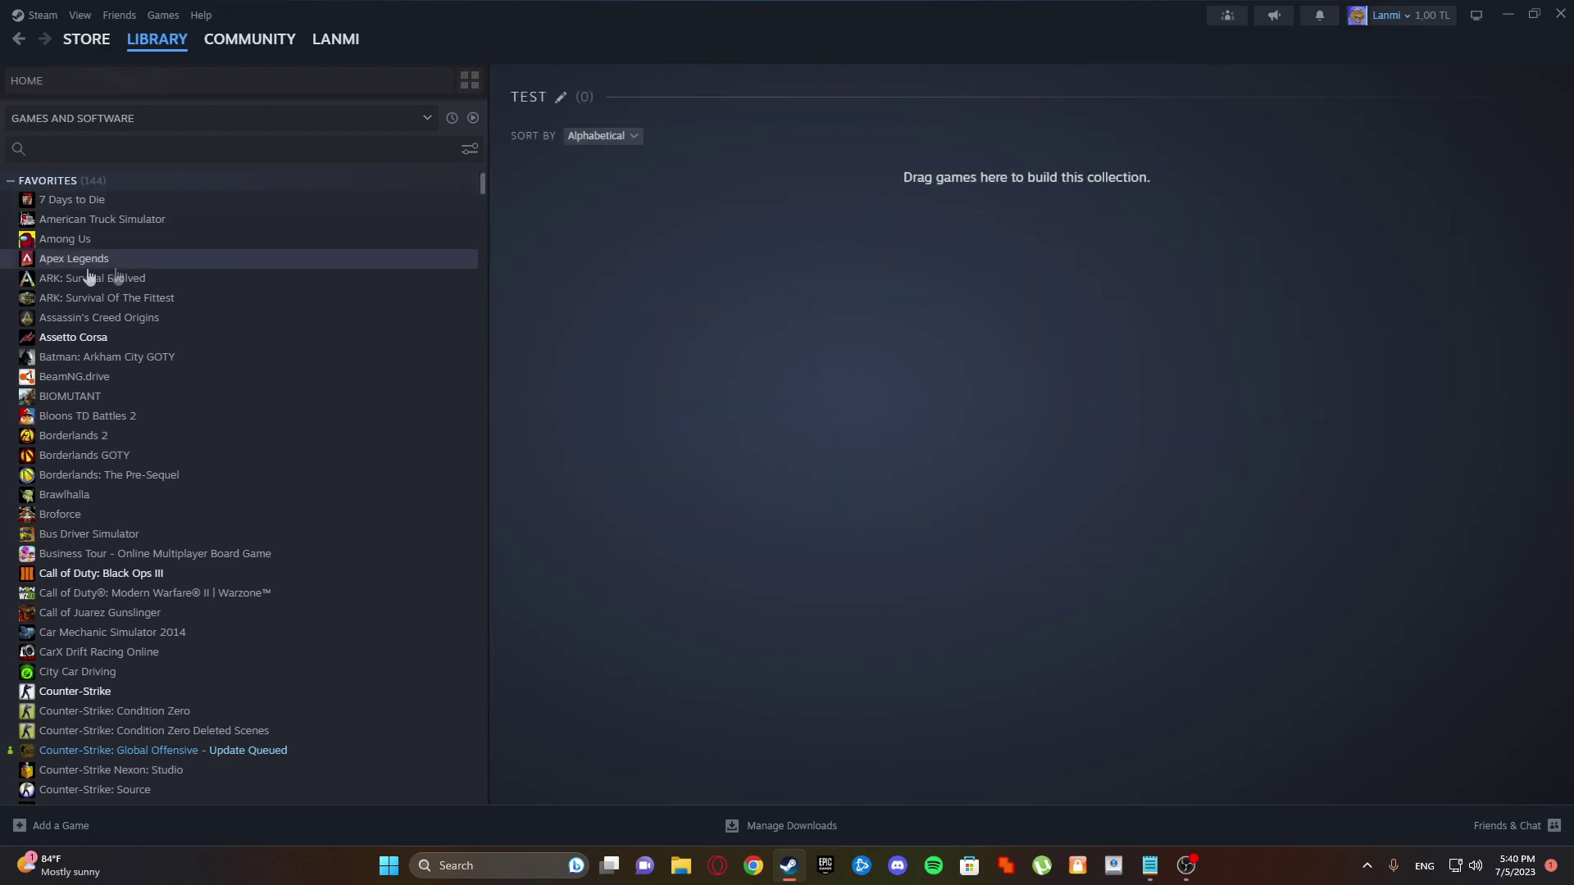
pyautogui.click(561, 97)
pyautogui.write('ARK')
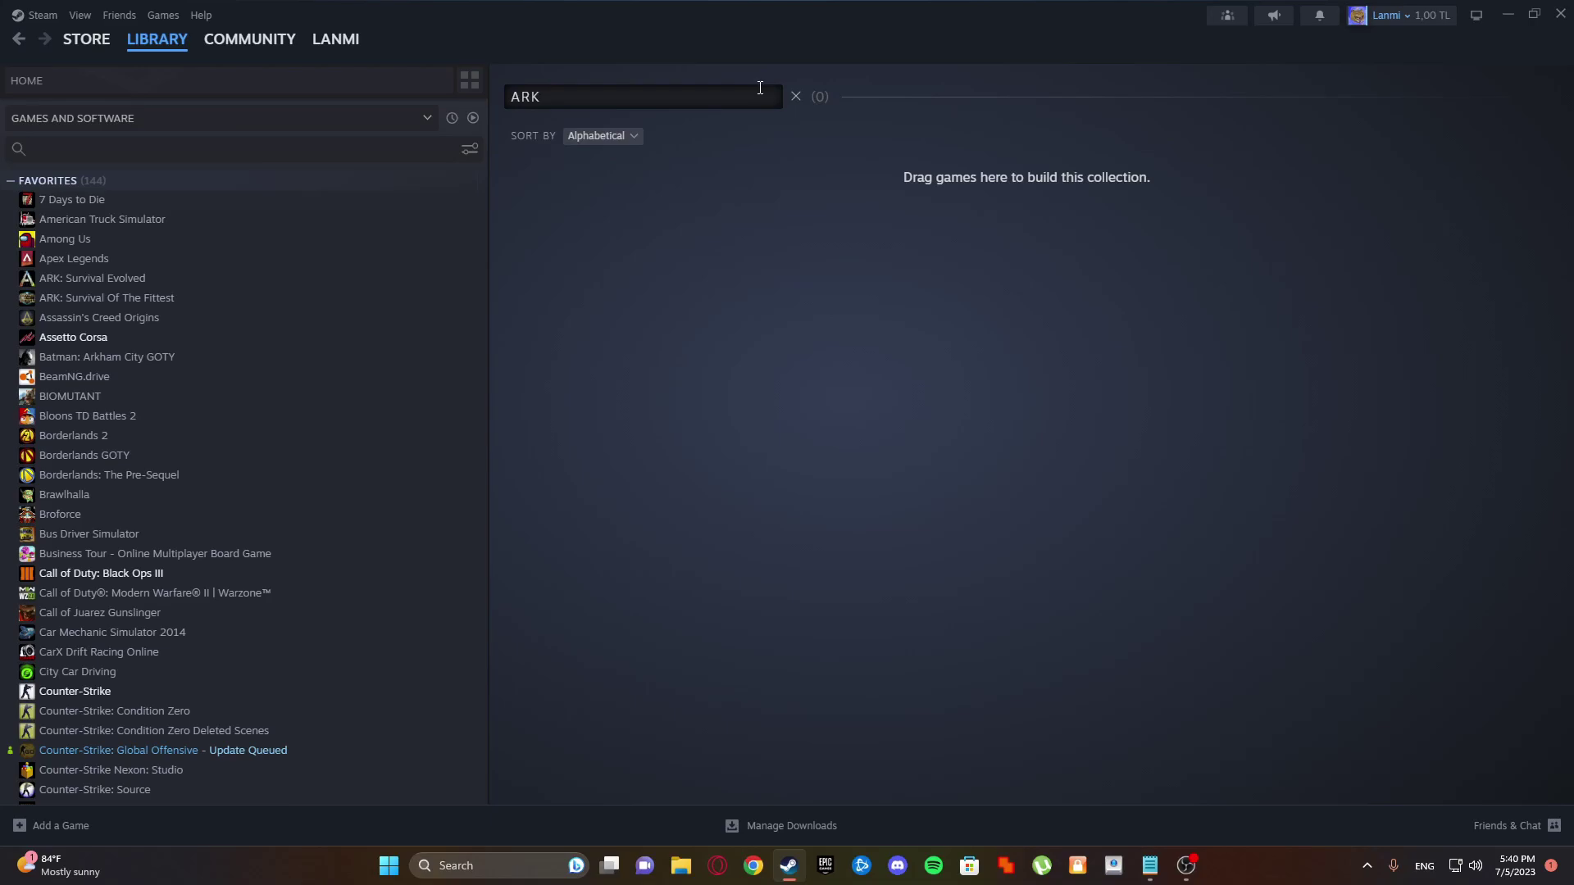
# Step: Rename TEST to ARK, add both ARK games, and remove the misadded Assassin's Creed Origins
pyautogui.press('Return')
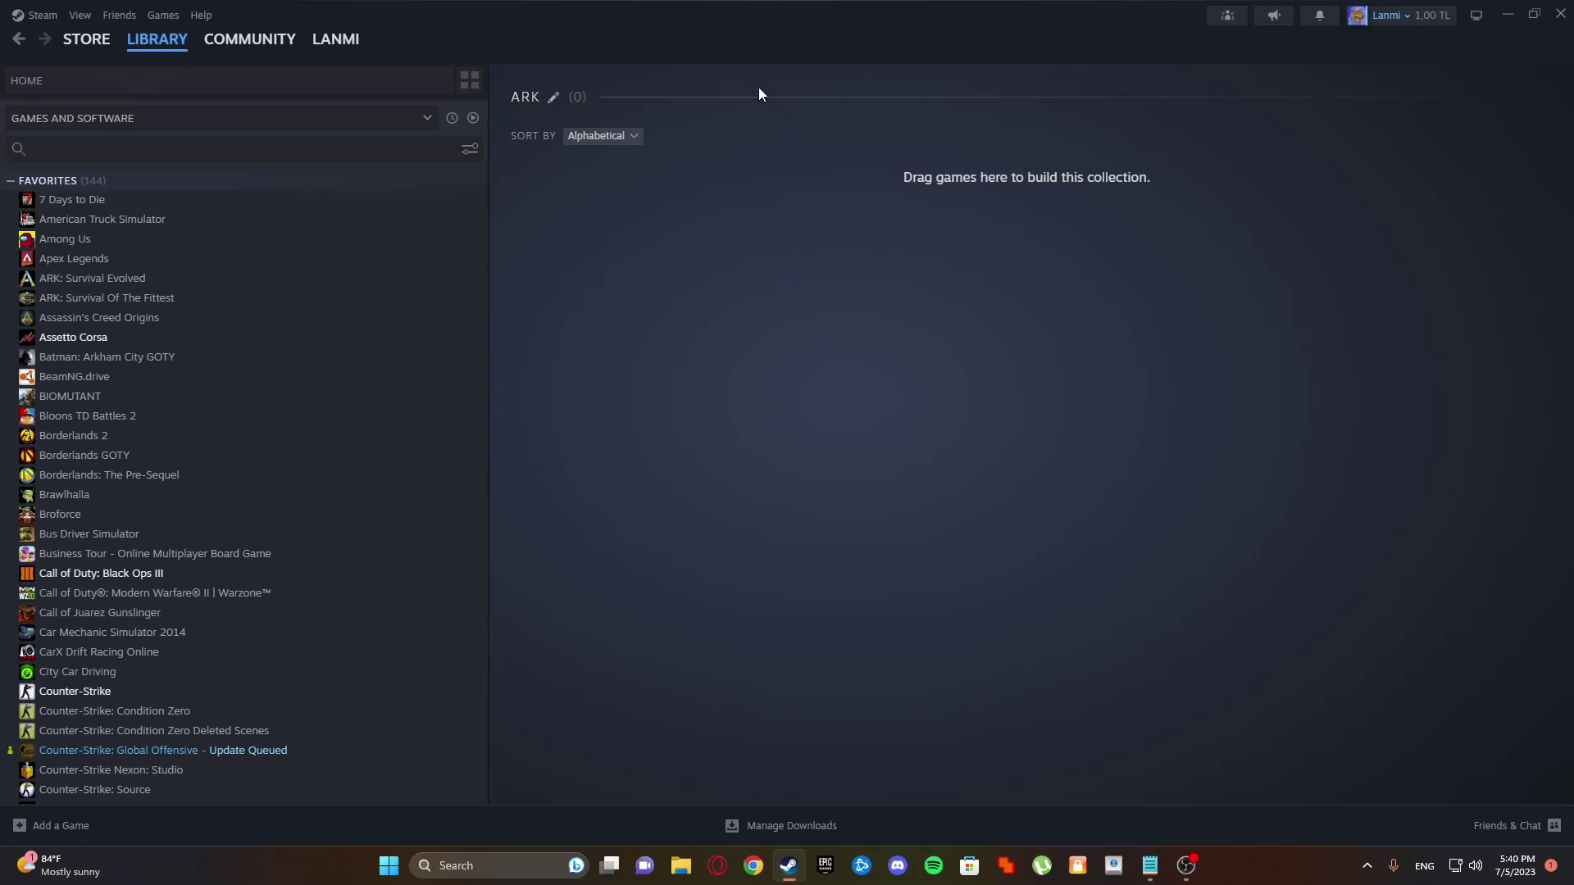
pyautogui.moveTo(111, 279); pyautogui.dragTo(541, 273)
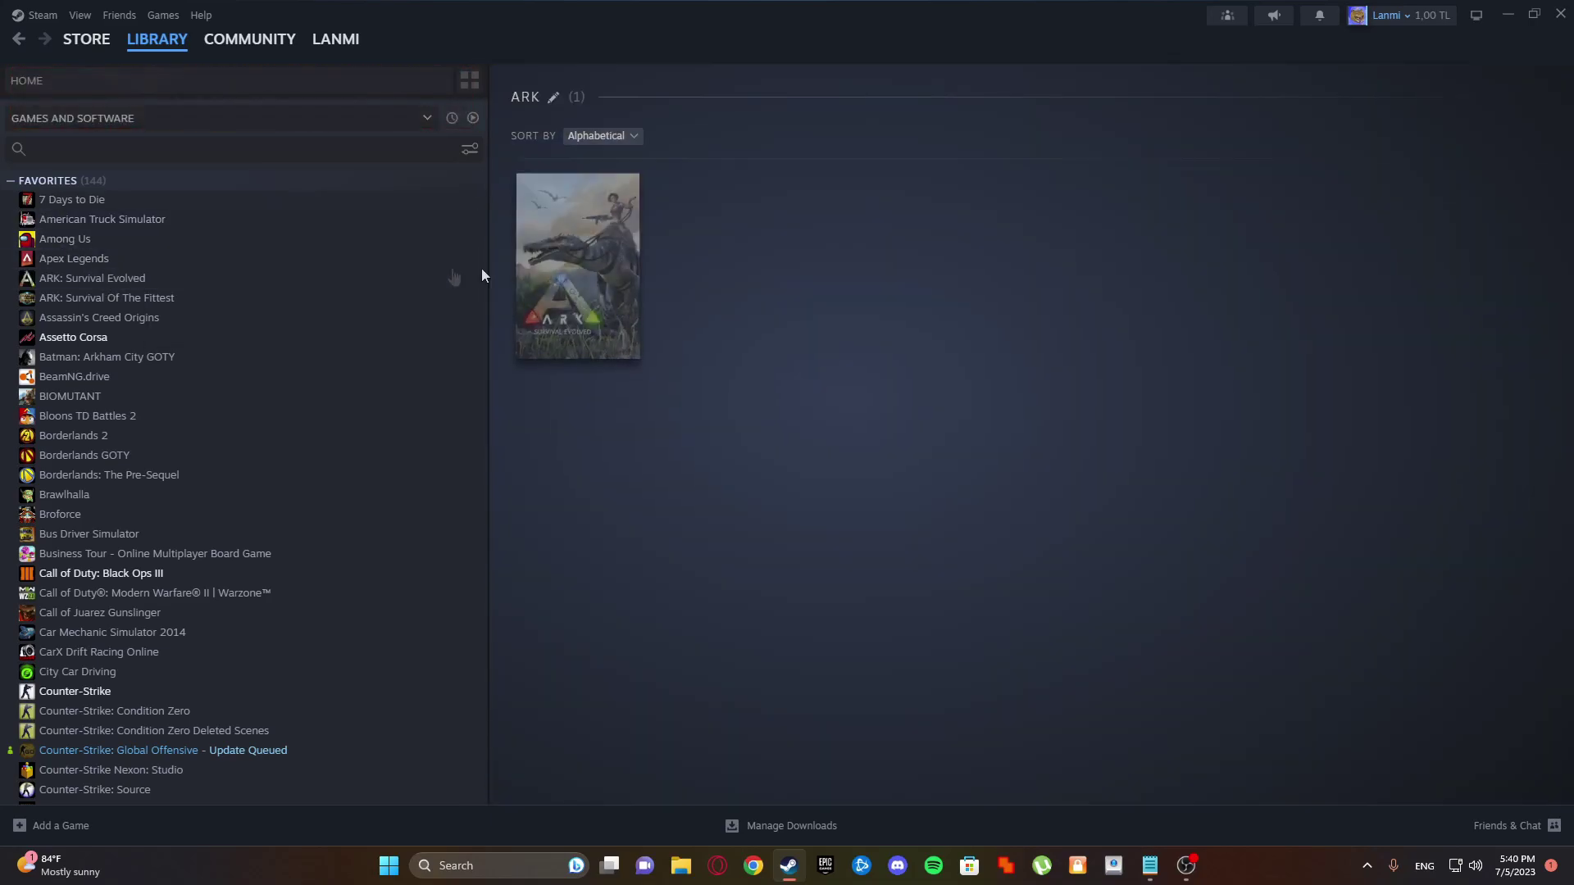
pyautogui.moveTo(178, 320); pyautogui.dragTo(821, 292)
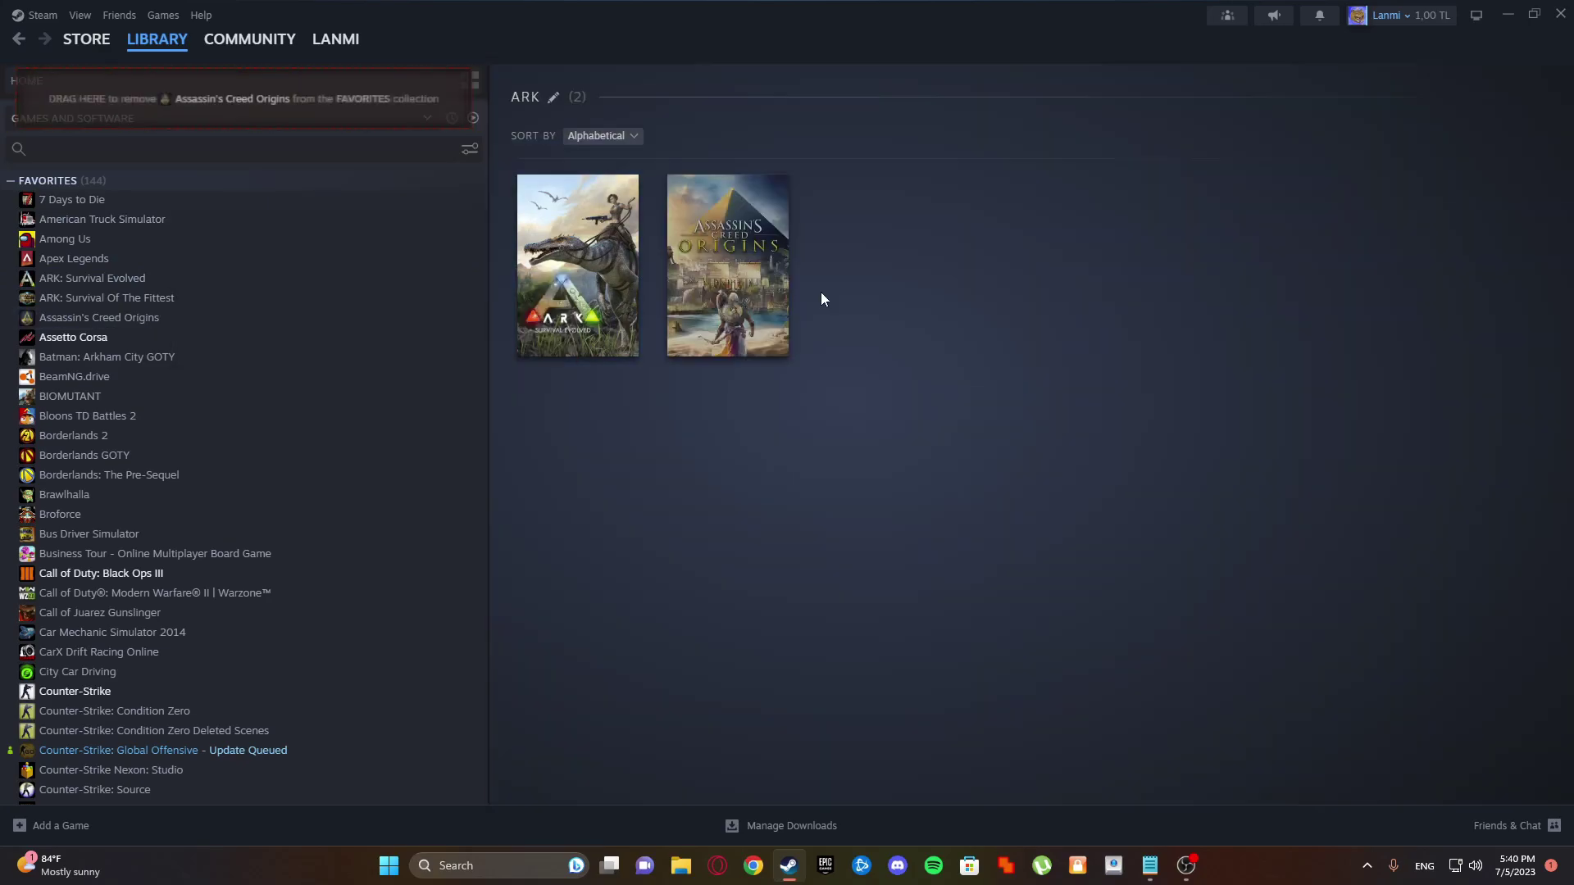
pyautogui.rightClick(751, 292)
pyautogui.moveTo(812, 412)
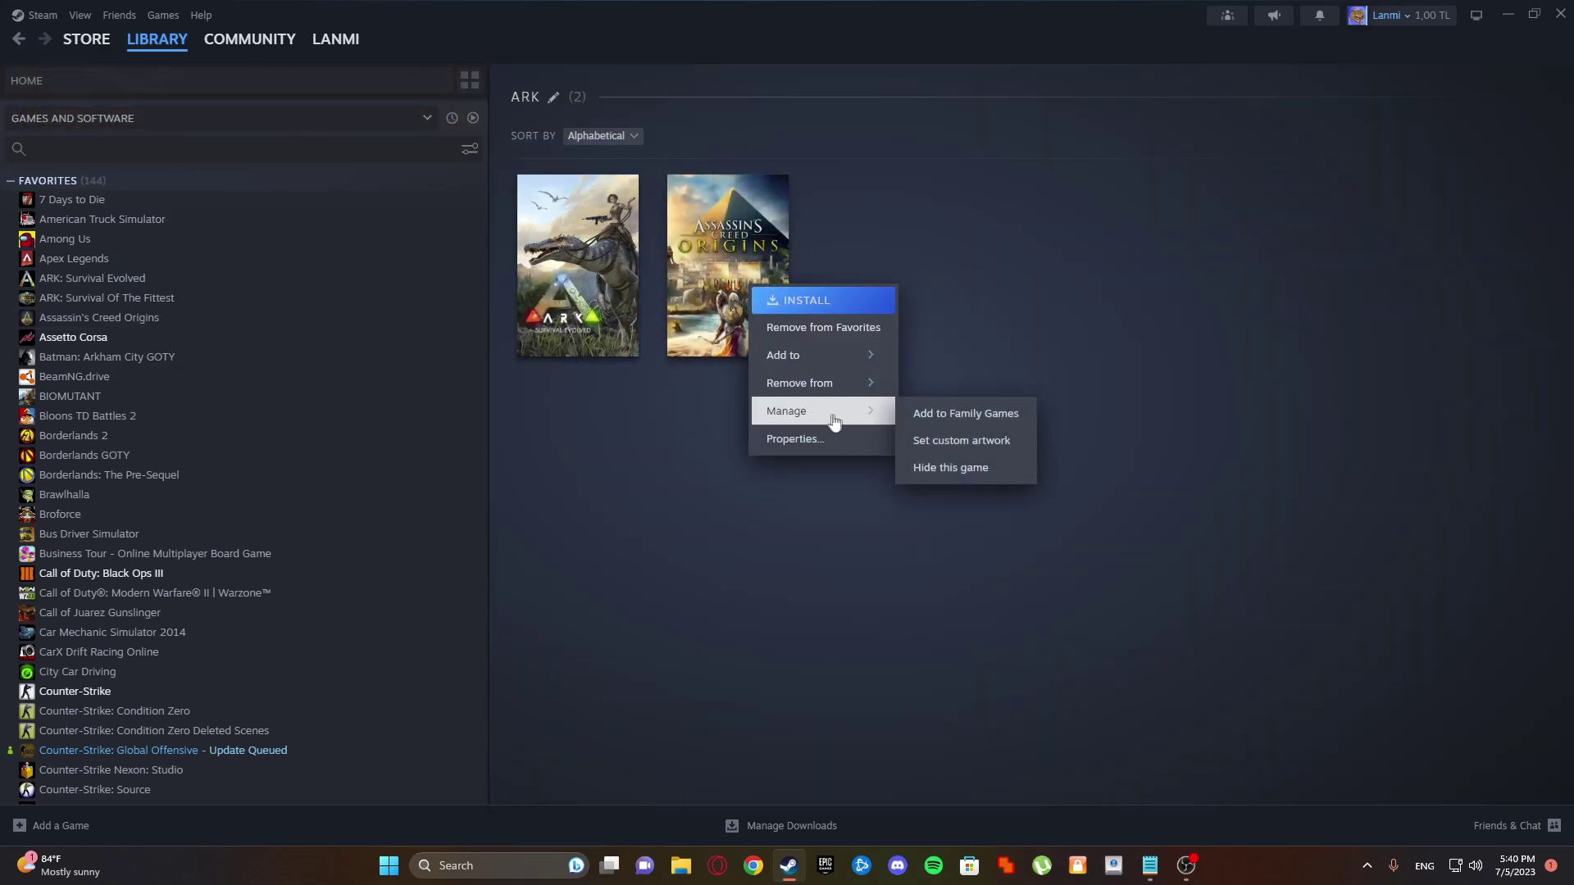
pyautogui.moveTo(811, 382)
pyautogui.click(919, 388)
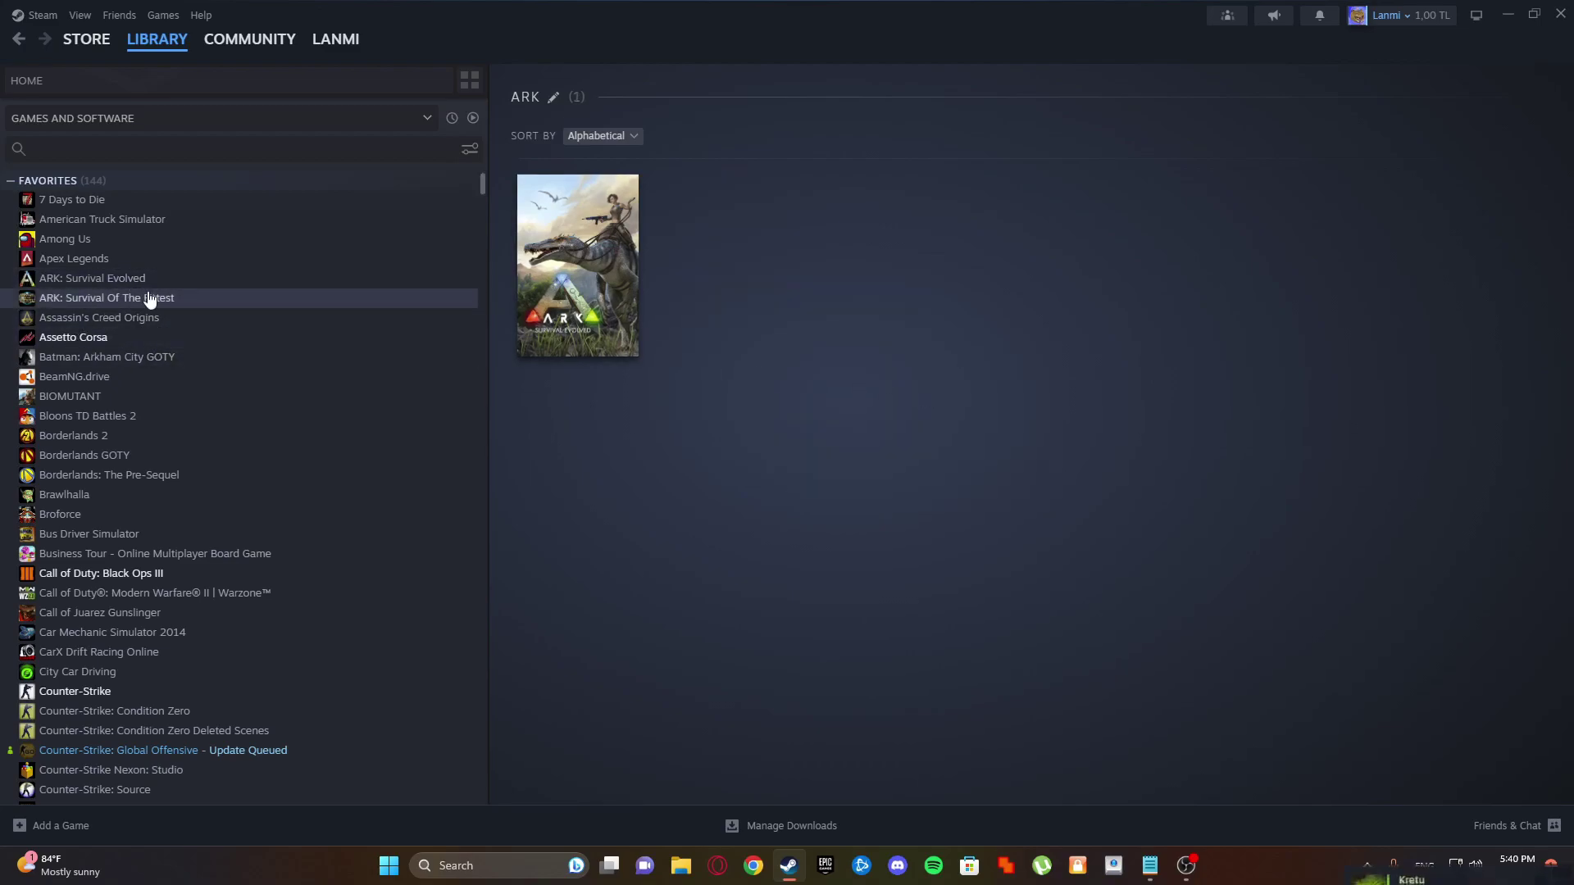
pyautogui.moveTo(147, 298); pyautogui.dragTo(835, 303)
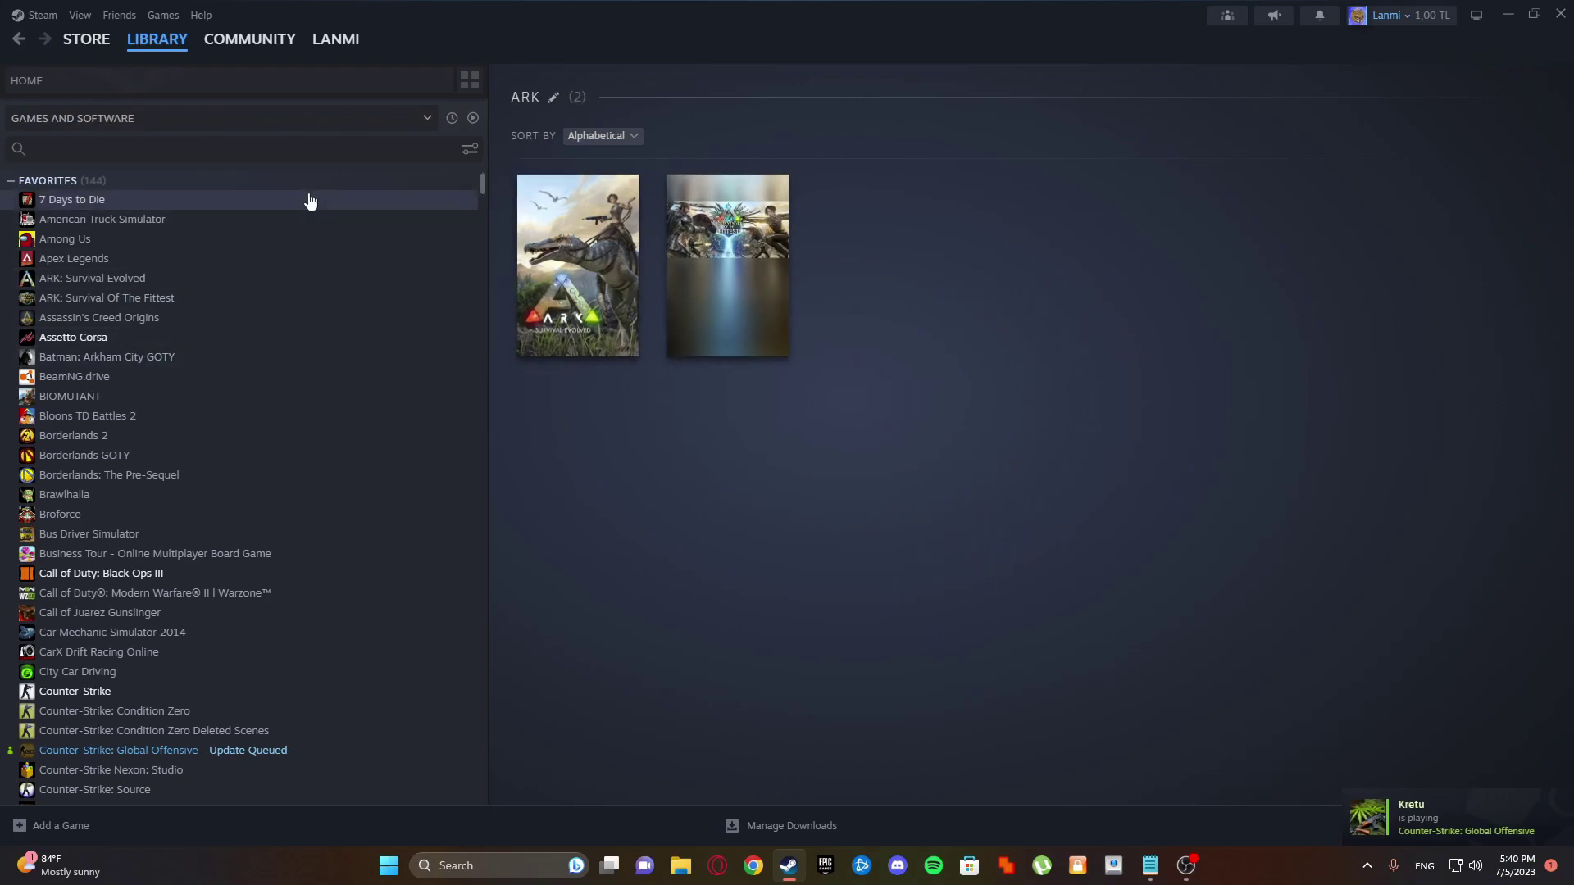
pyautogui.click(469, 81)
pyautogui.scroll(-3, 277, 370)
pyautogui.scroll(-10, 273, 402)
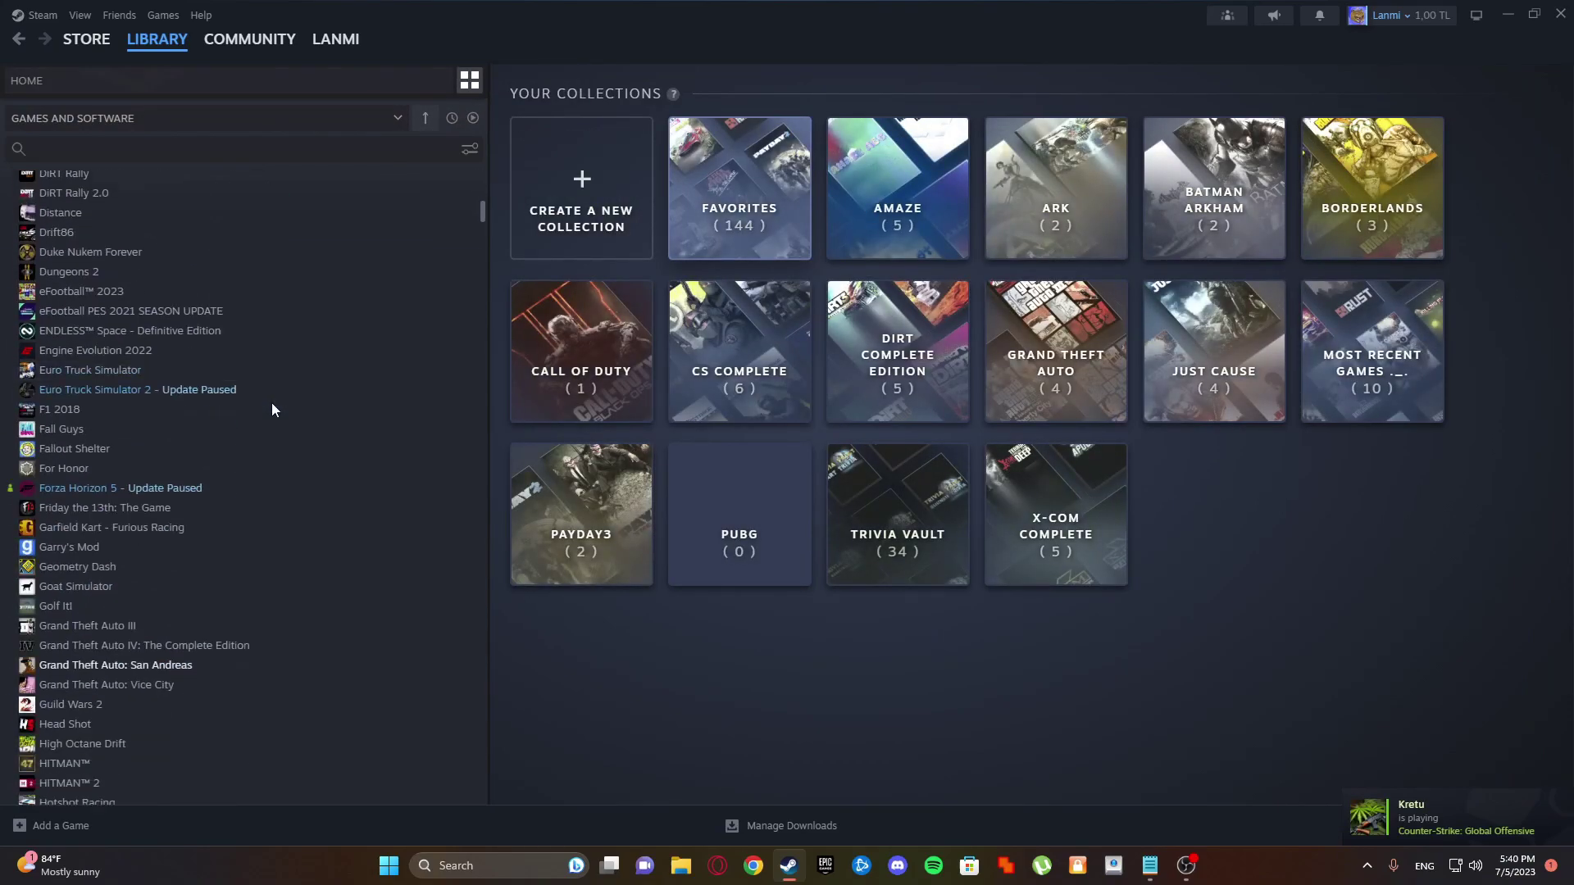
pyautogui.scroll(-10, 246, 385)
pyautogui.scroll(-10, 152, 327)
pyautogui.scroll(-10, 146, 320)
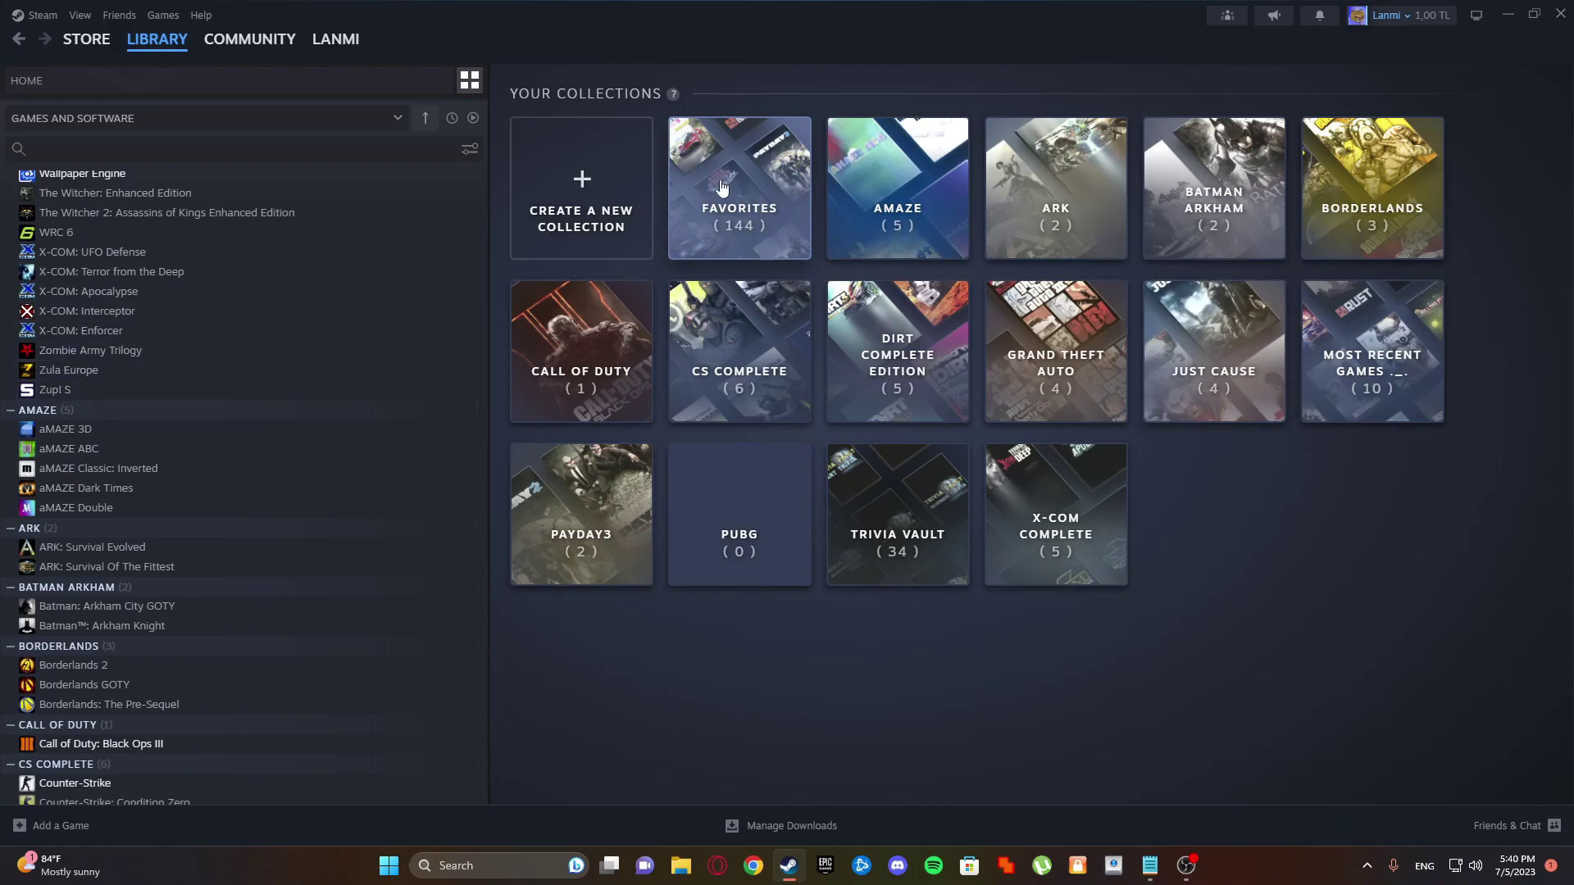
pyautogui.click(735, 238)
pyautogui.rightClick(734, 237)
pyautogui.press('Escape')
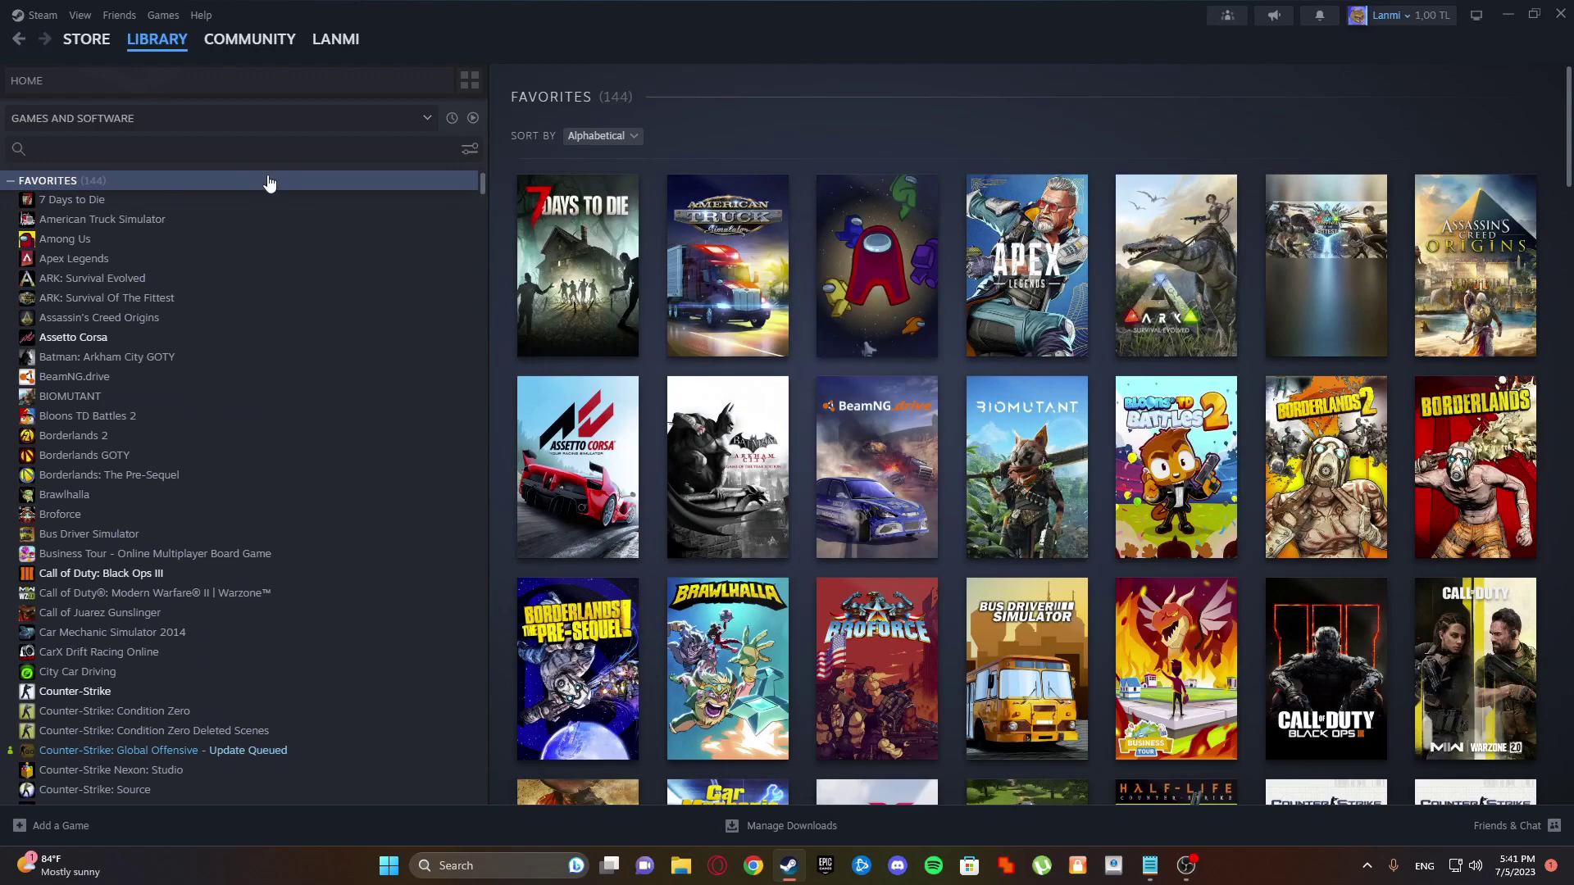
pyautogui.click(12, 182)
pyautogui.click(12, 182)
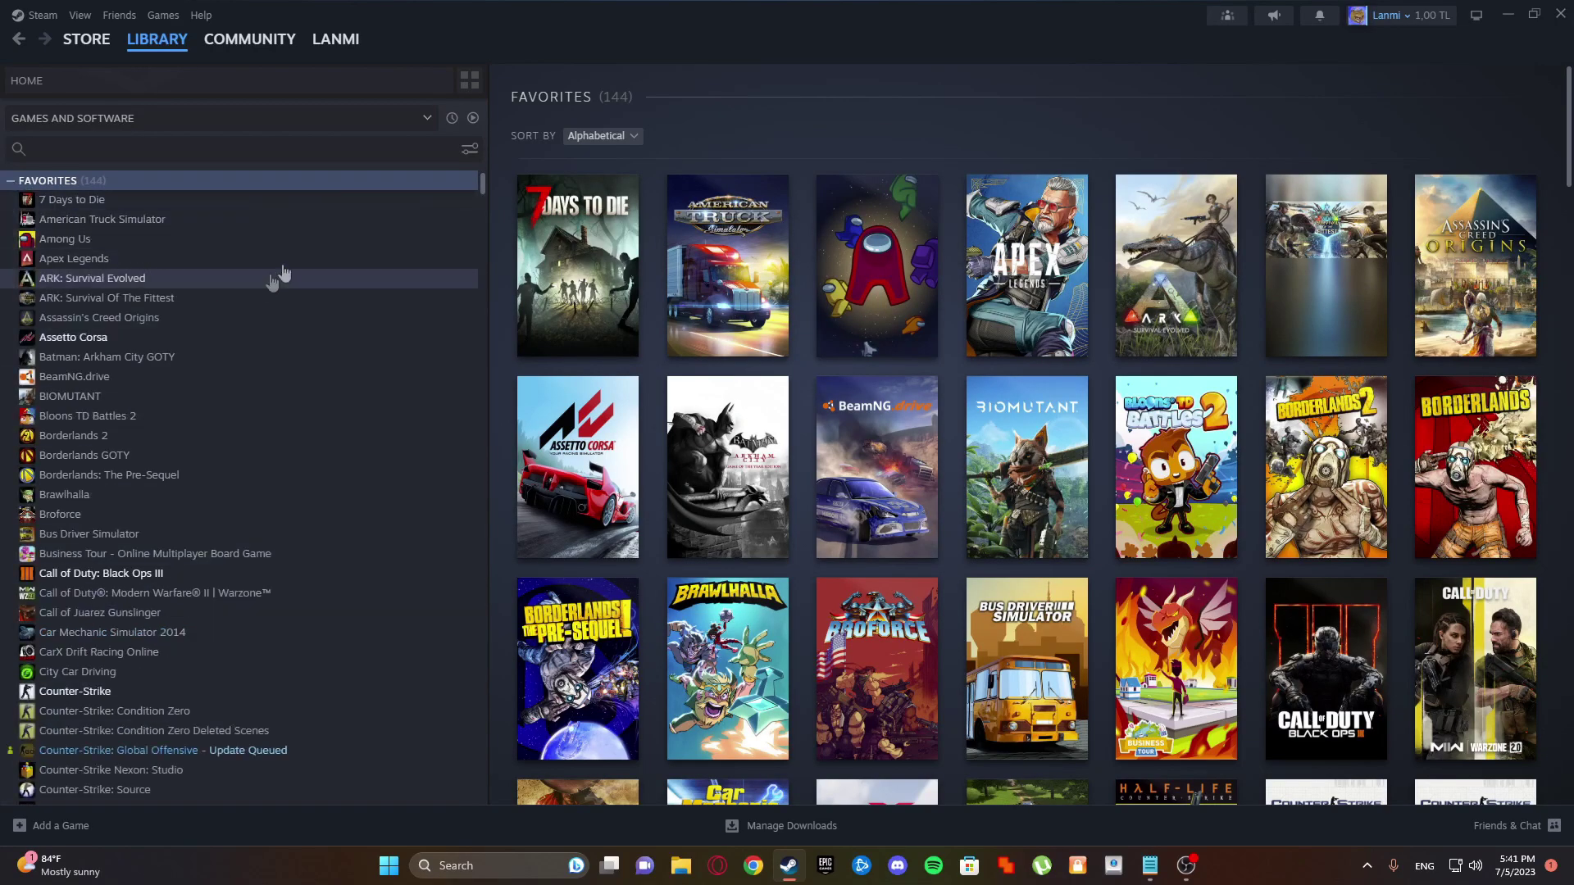
pyautogui.click(469, 80)
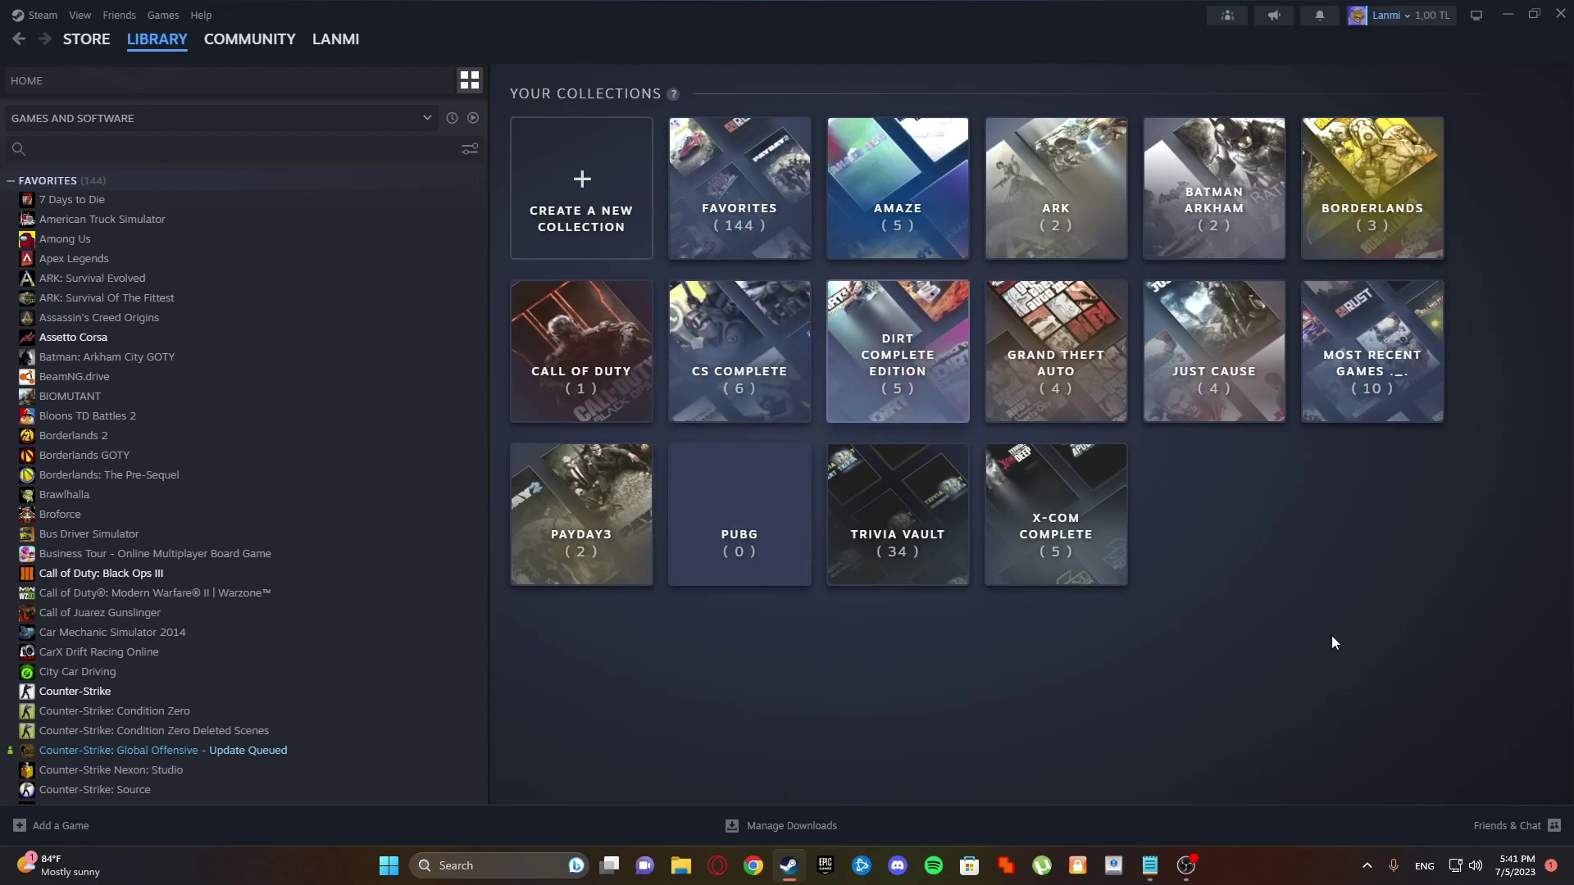
pyautogui.moveTo(673, 95)
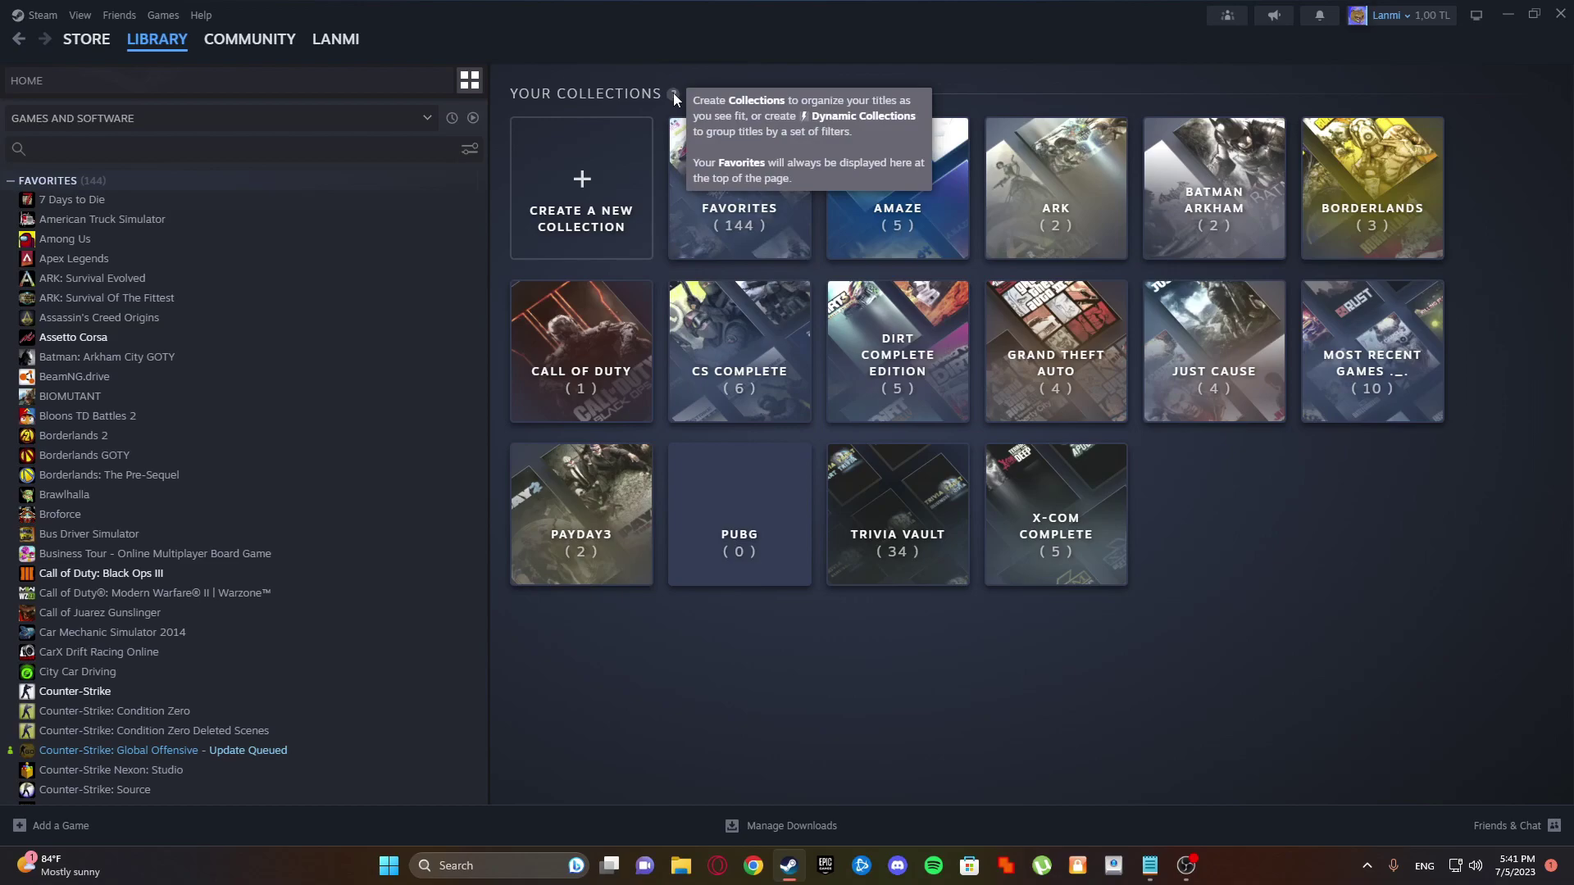
# Step: Create TEST as a dynamic collection, toggling the Single player filter on then off
pyautogui.click(622, 153)
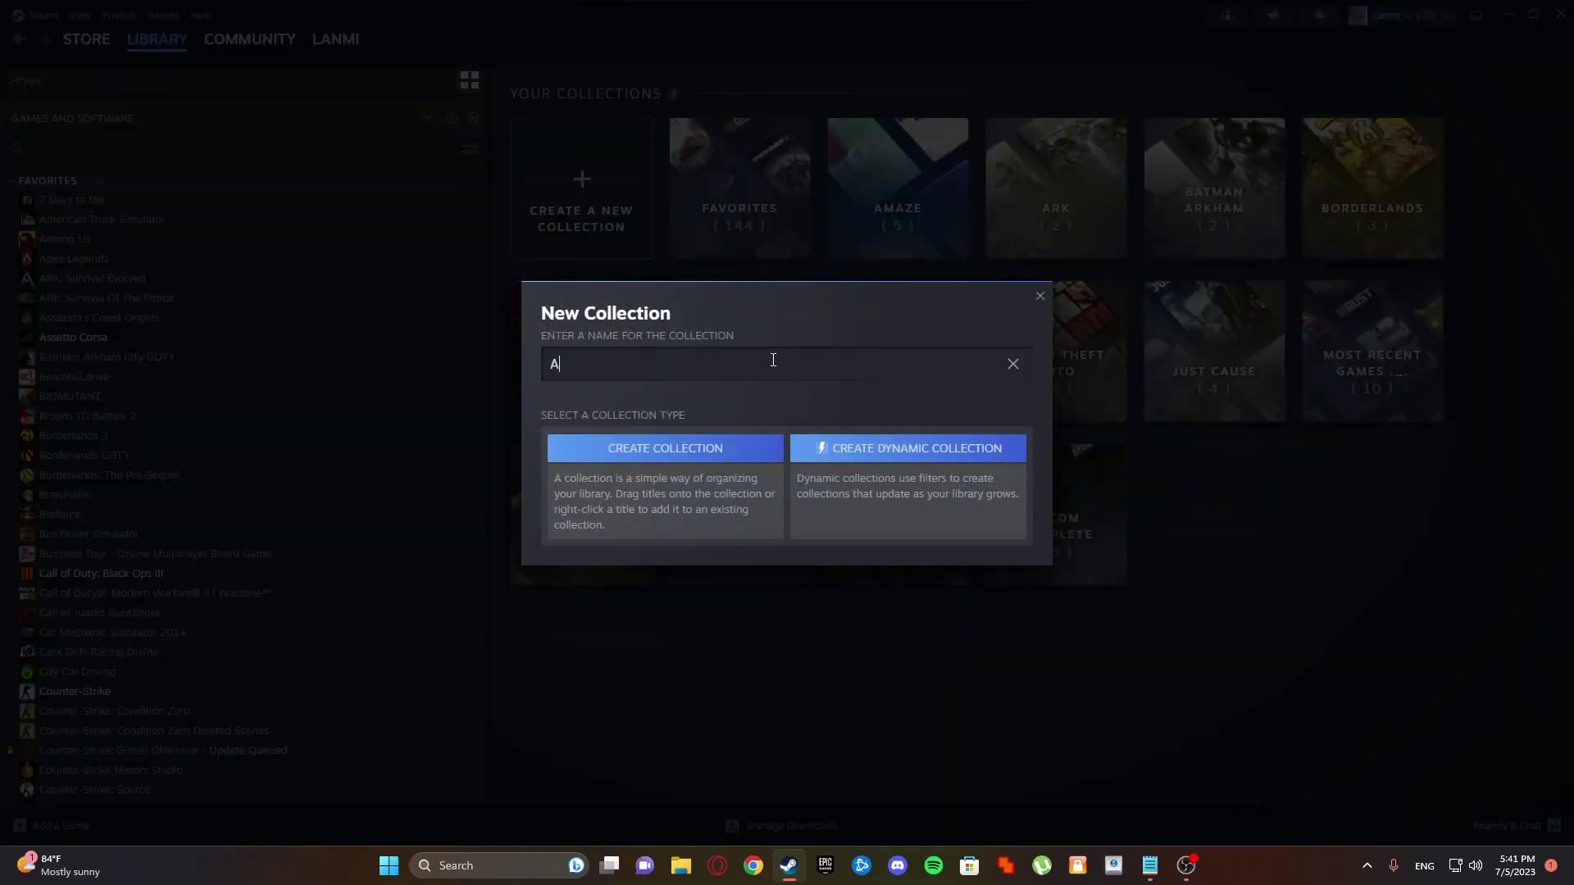
pyautogui.write('ST')
pyautogui.click(872, 453)
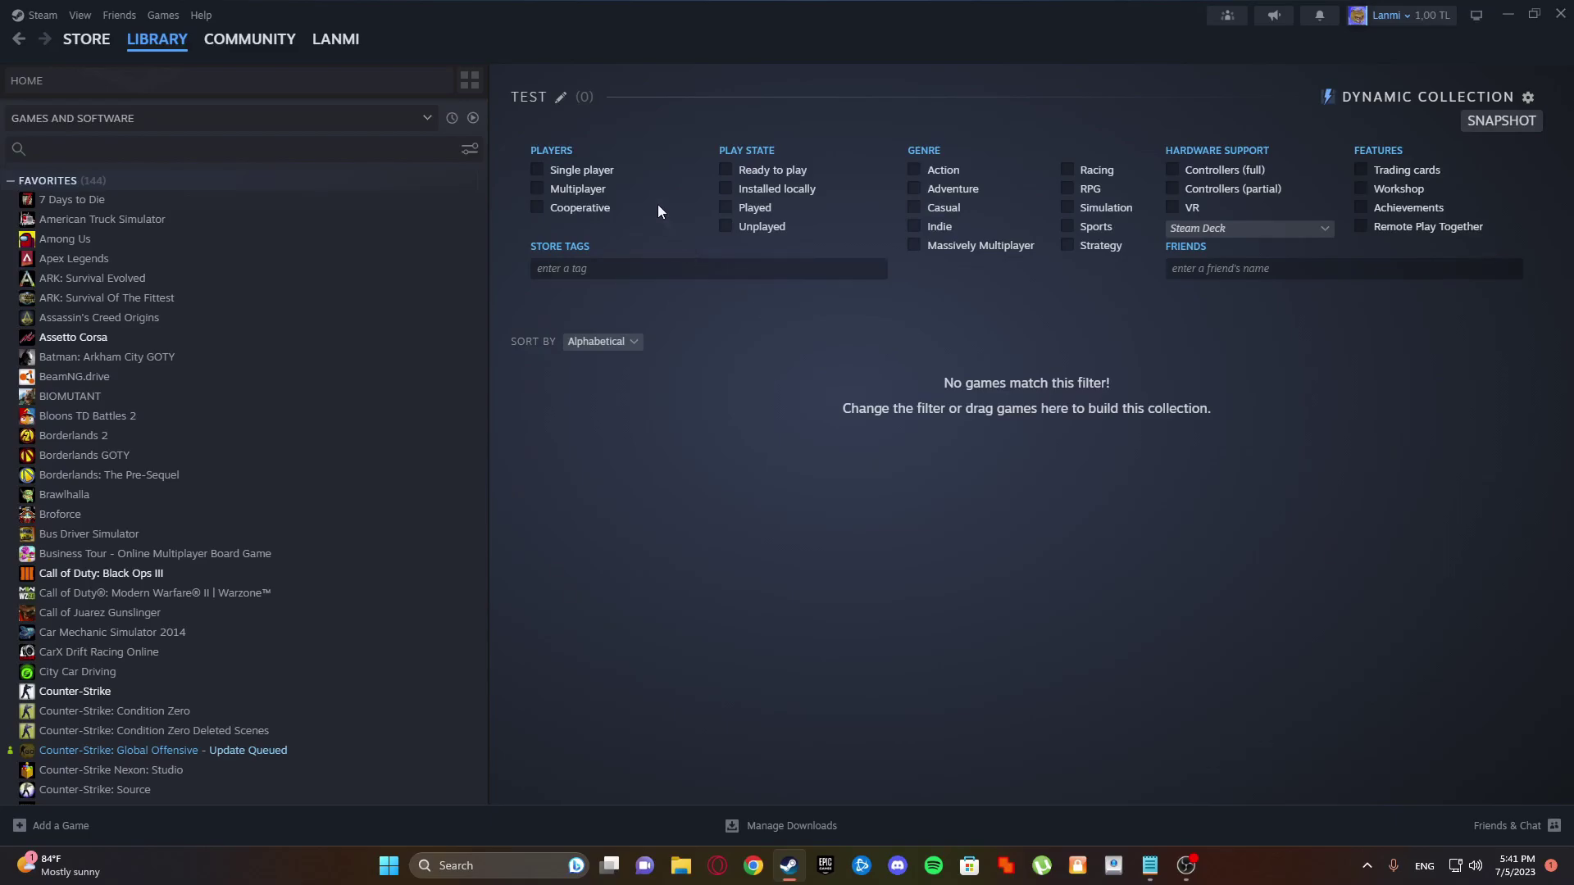
pyautogui.click(545, 174)
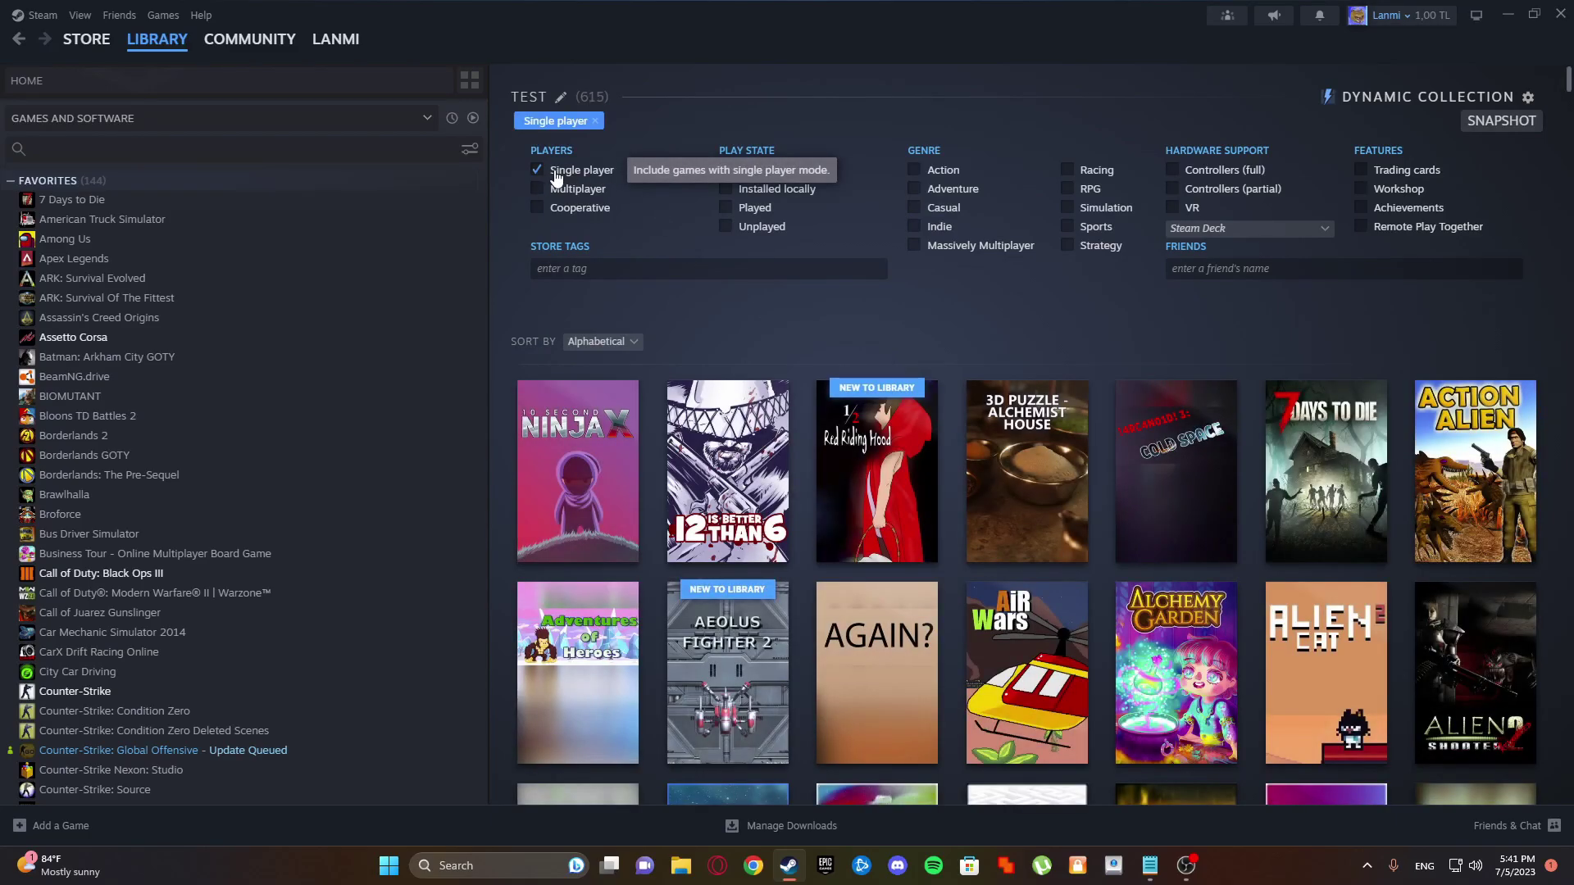
pyautogui.scroll(-3, 807, 325)
pyautogui.scroll(-3, 807, 326)
pyautogui.scroll(6, 807, 326)
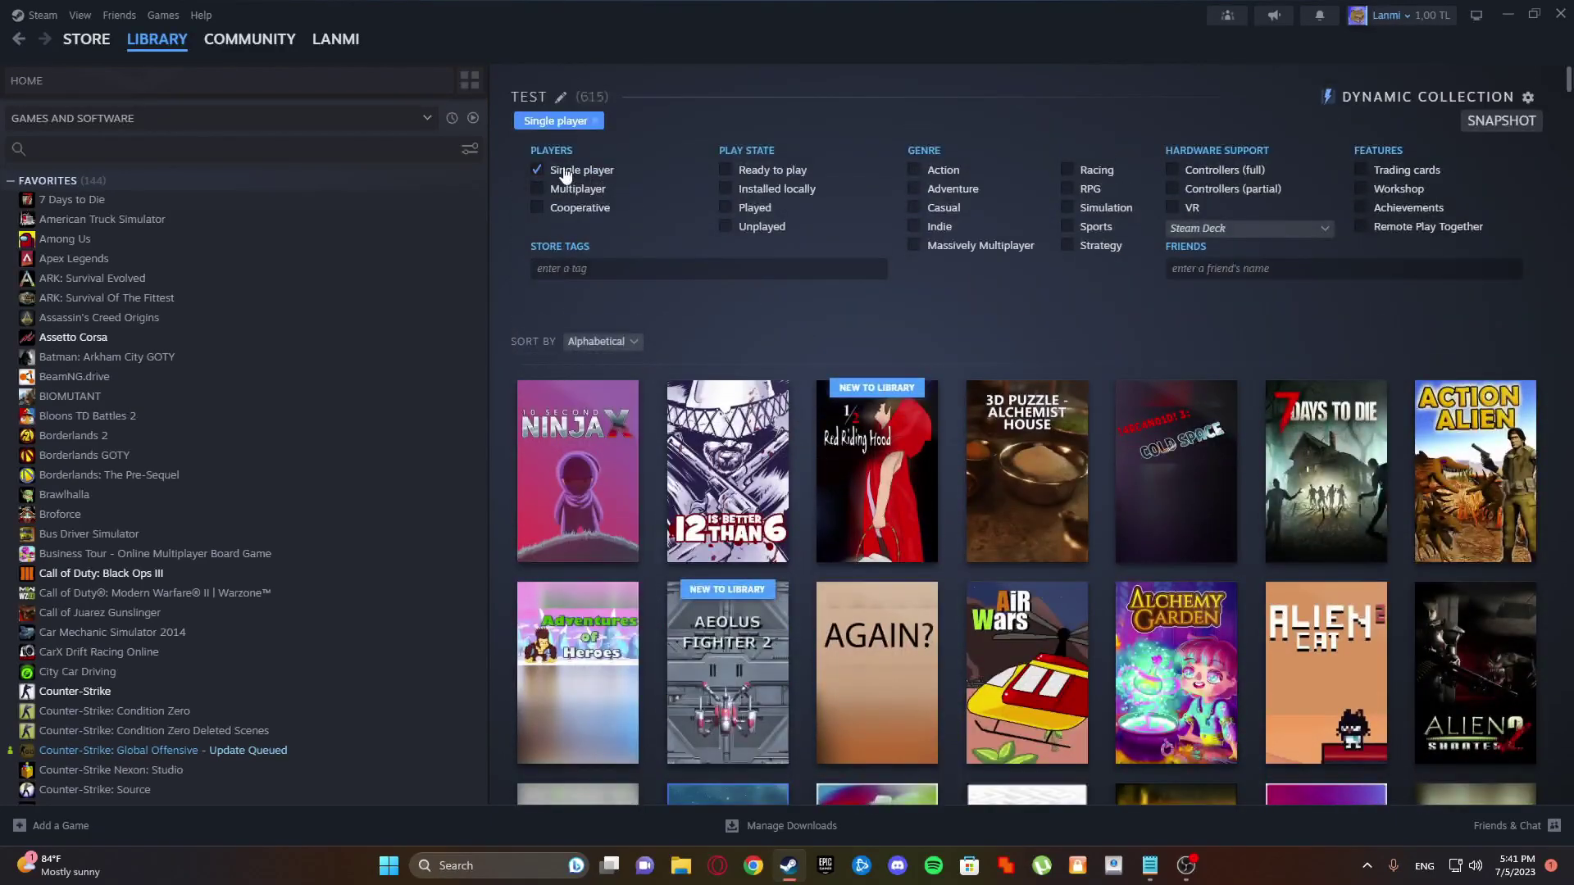
pyautogui.click(566, 175)
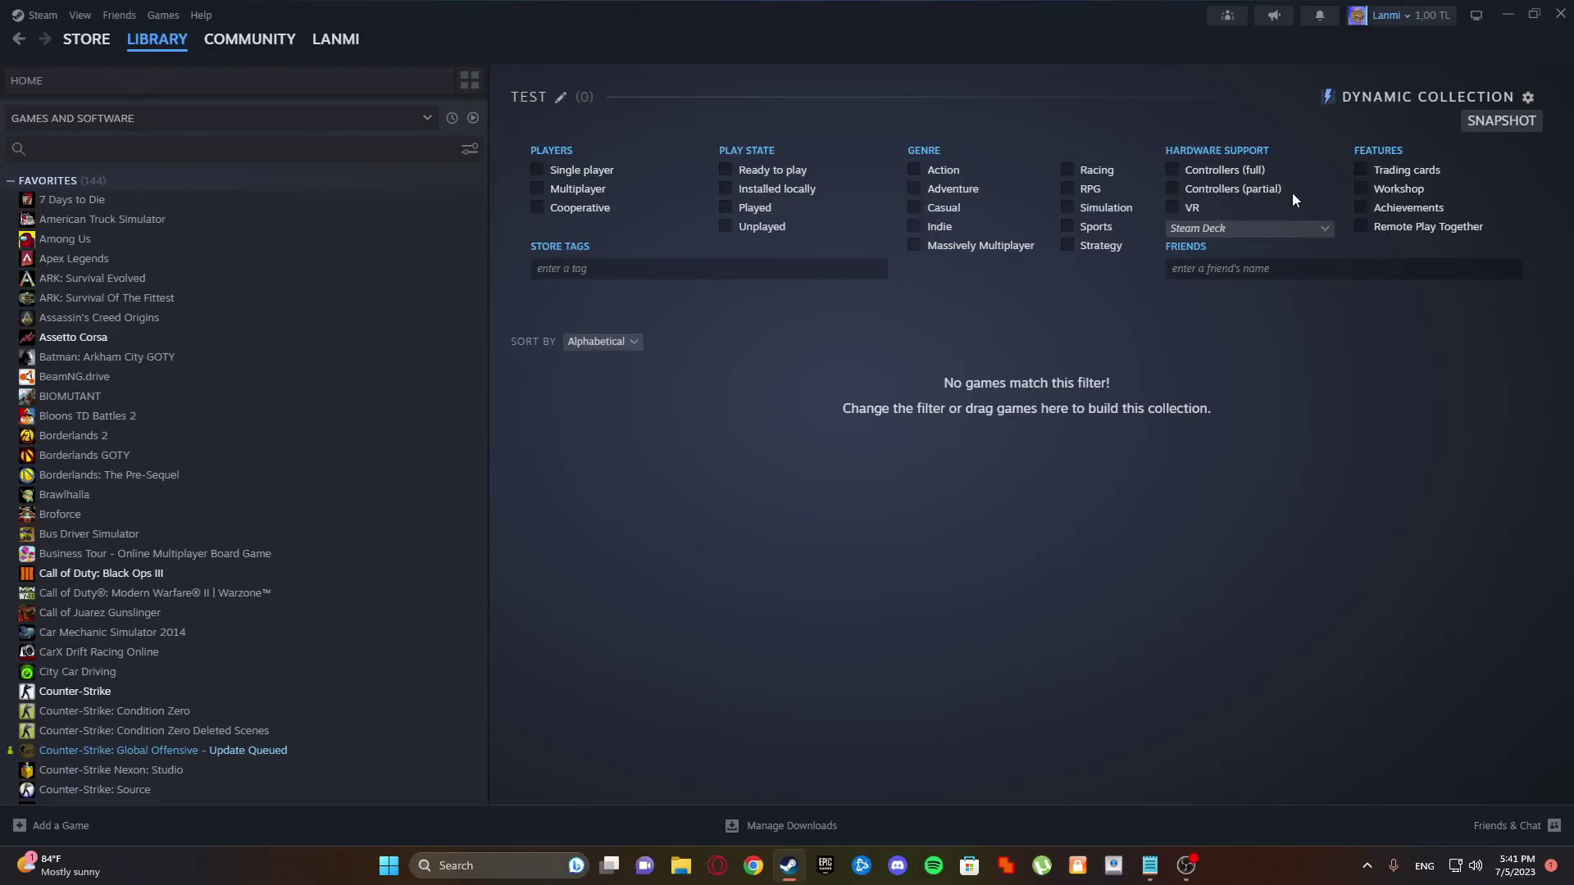
# Step: Try and clear the Simulation and Strategy genre filters, leaving TEST with zero games
pyautogui.click(1077, 207)
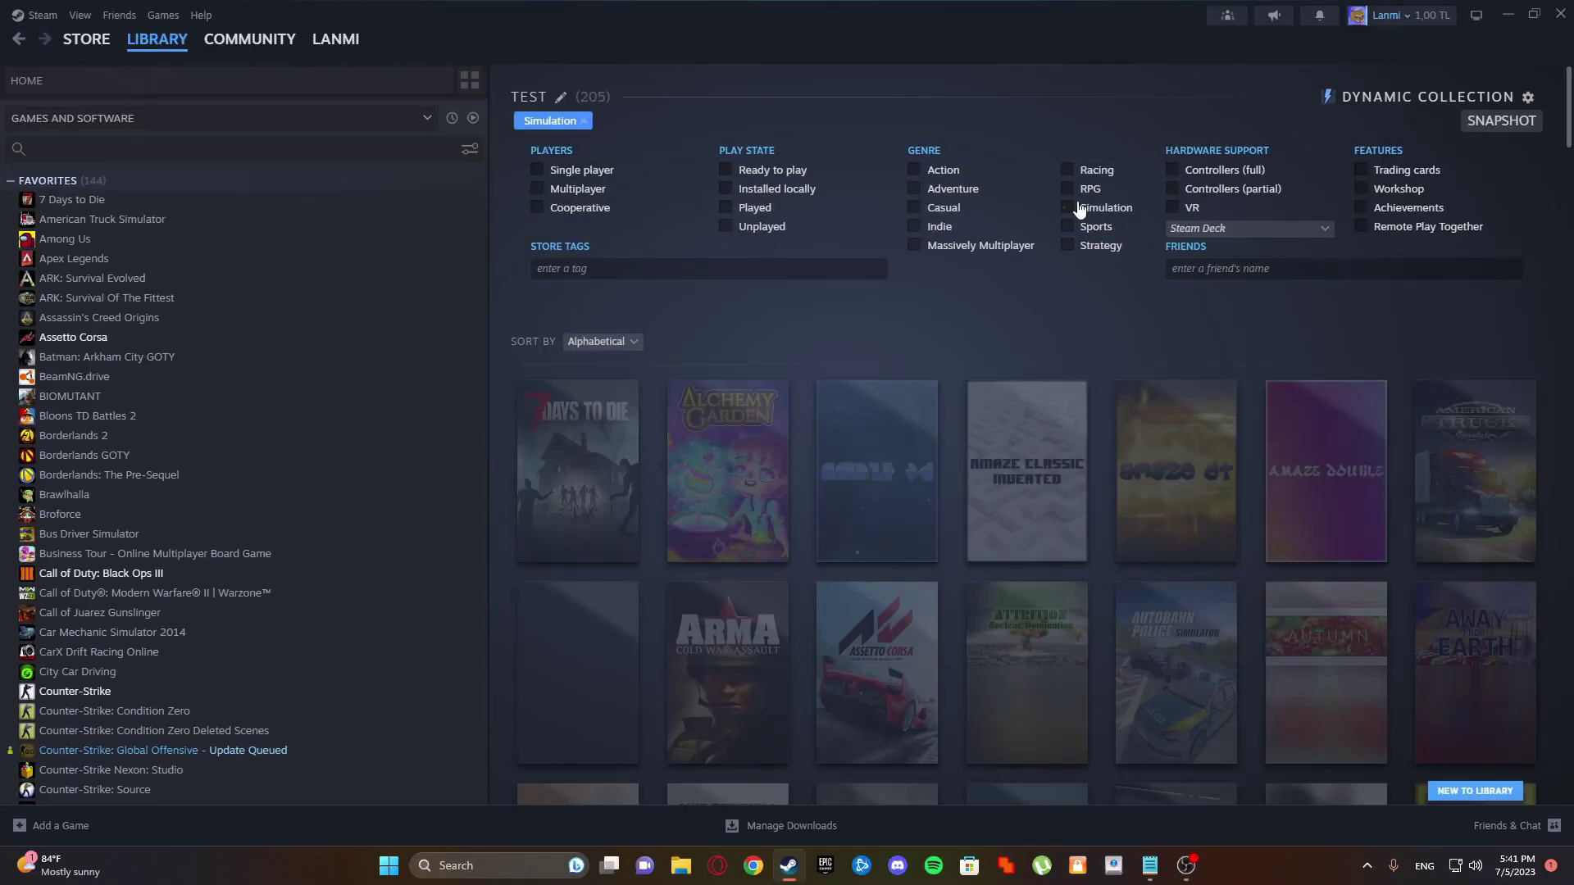
pyautogui.scroll(-15, 1109, 422)
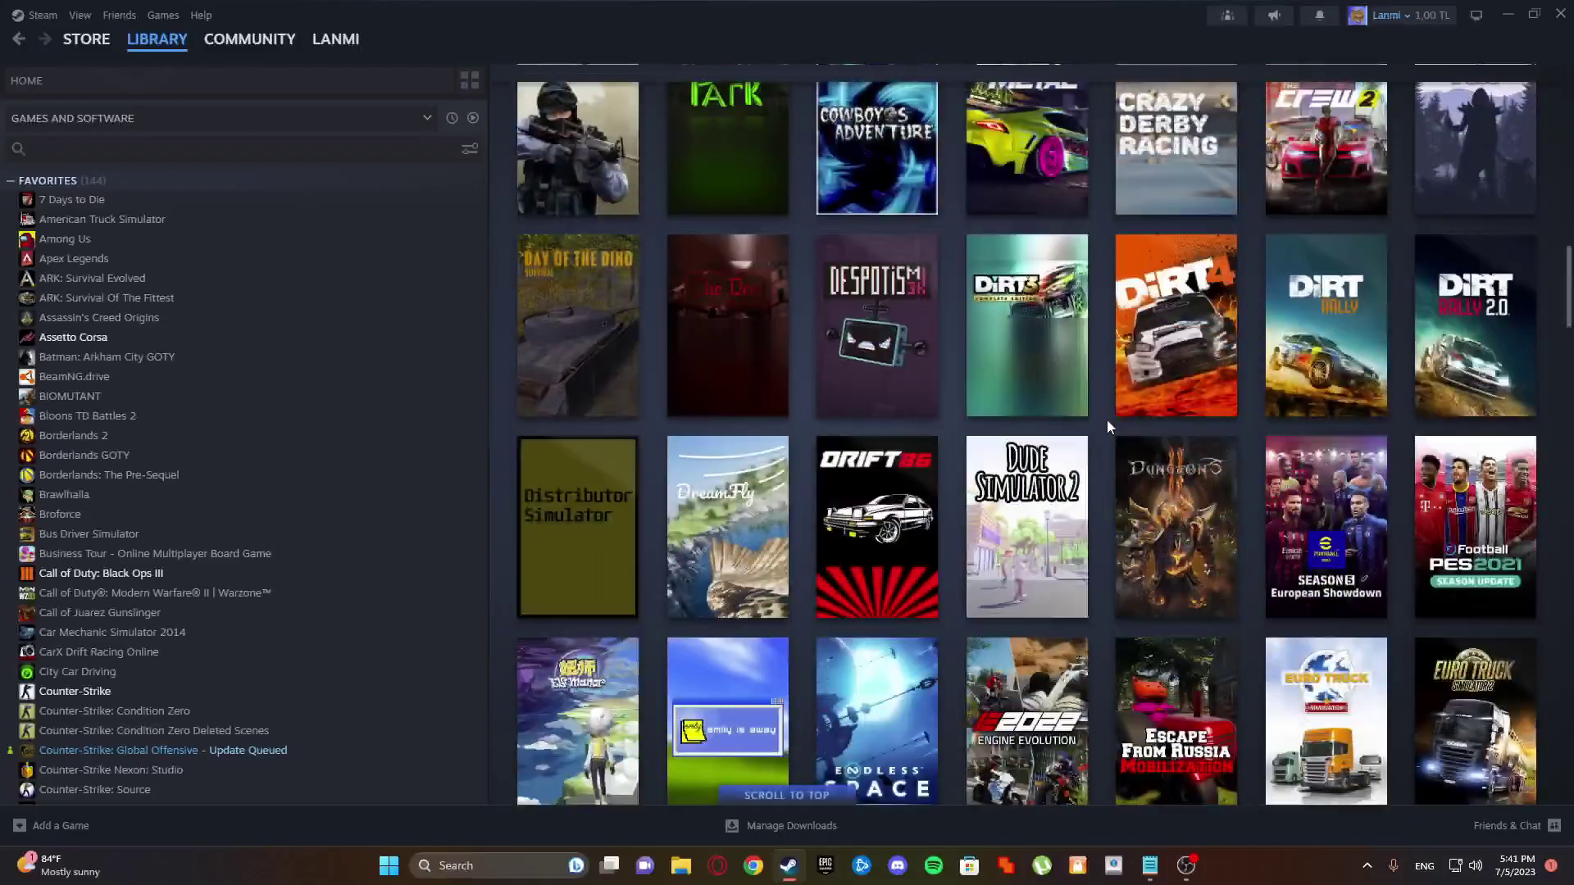
pyautogui.scroll(5, 1106, 420)
pyautogui.scroll(2, 1107, 420)
pyautogui.scroll(-2, 1352, 493)
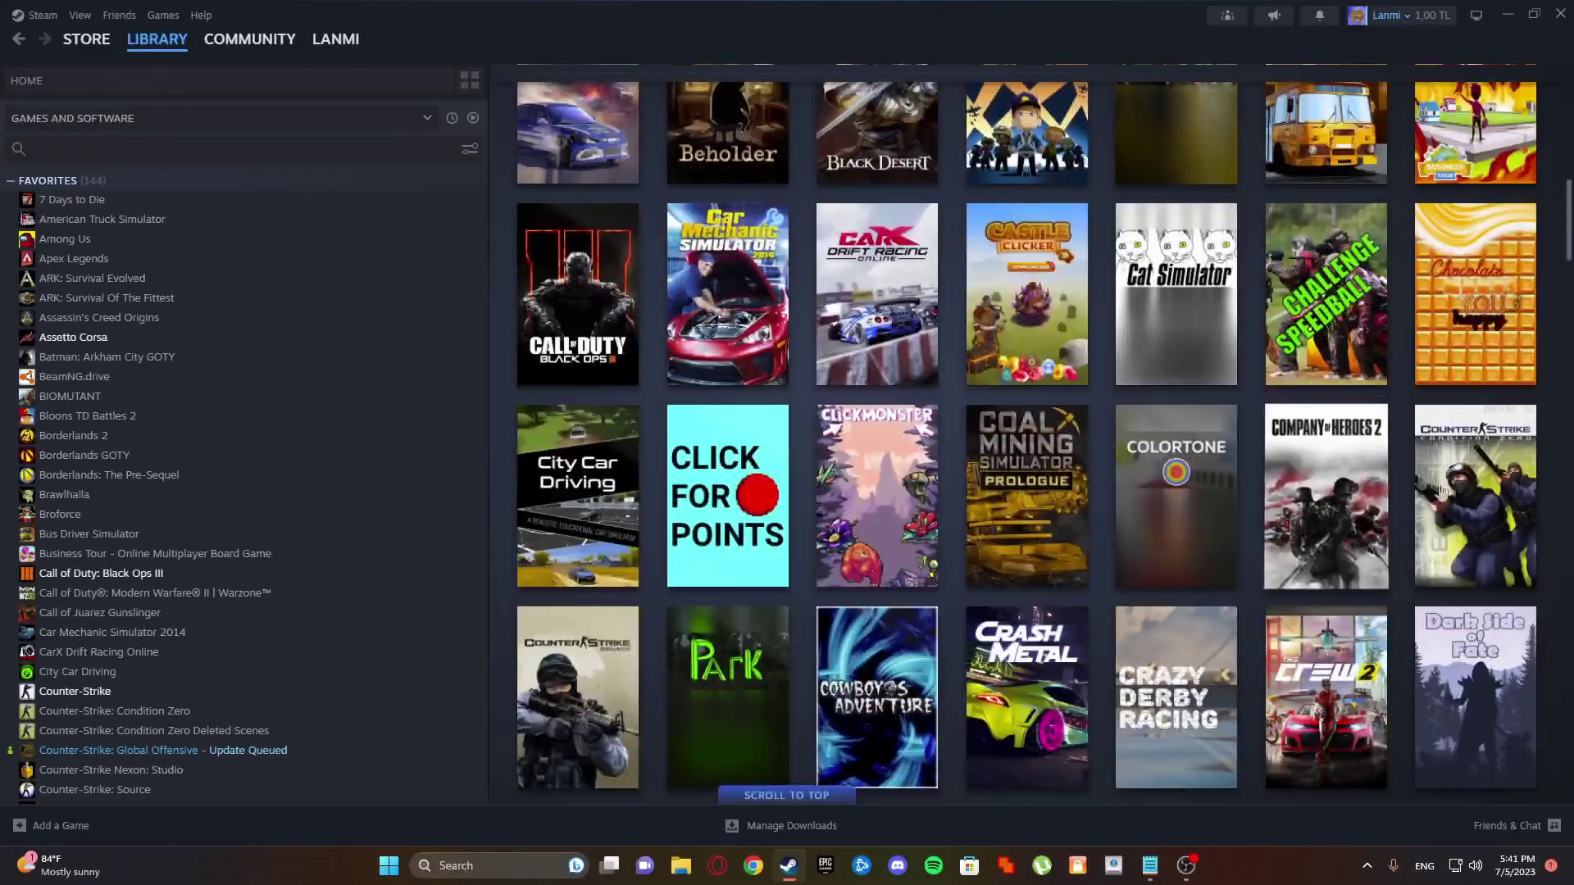
pyautogui.moveTo(1474, 495)
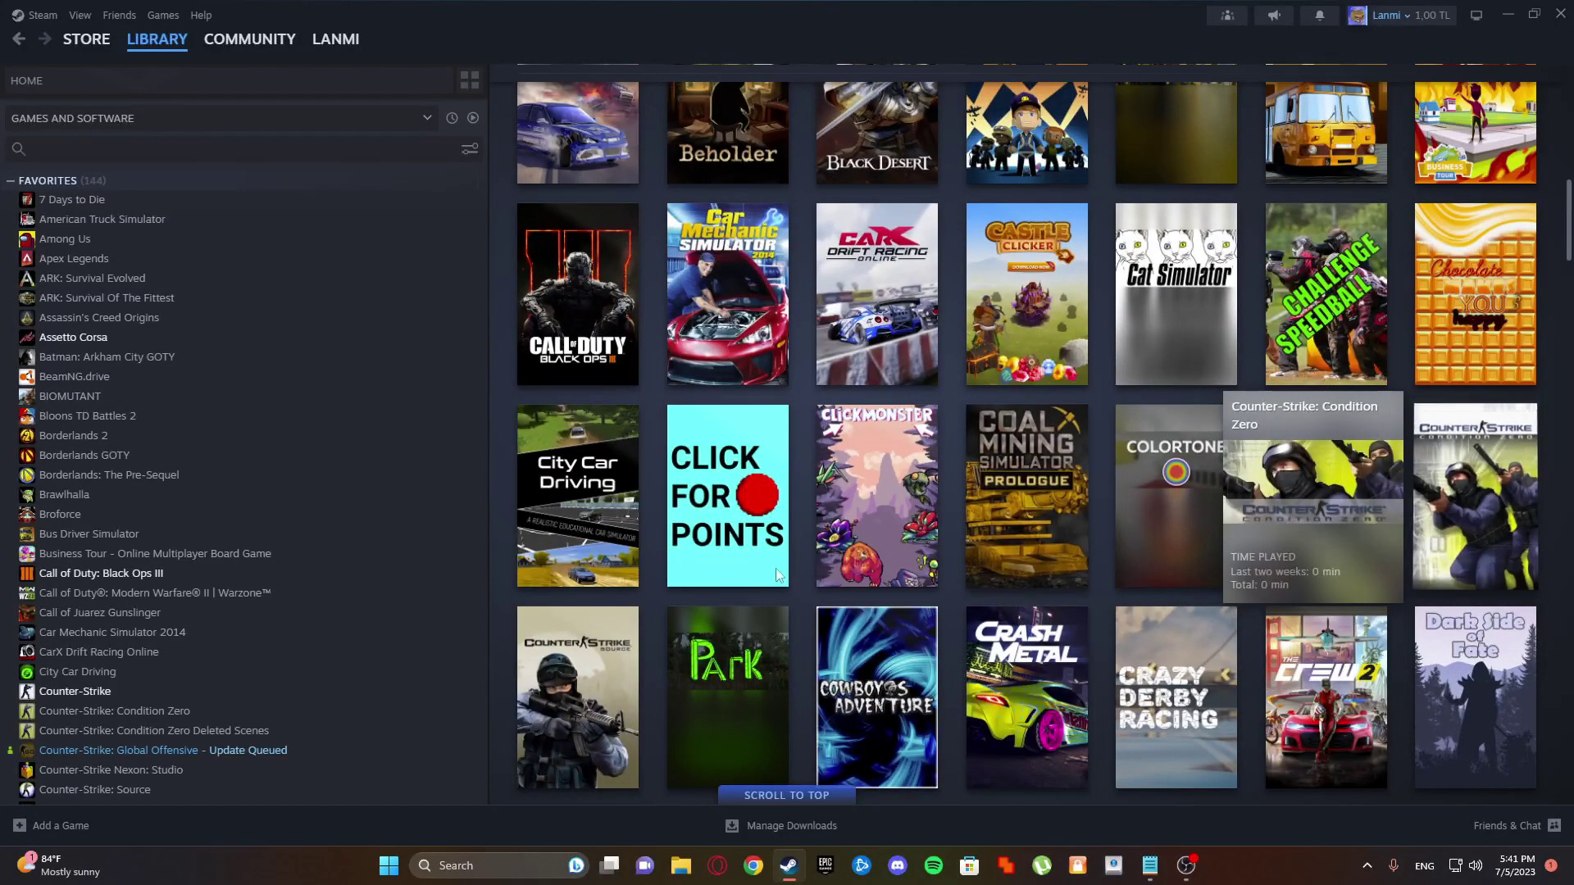
pyautogui.scroll(10, 1070, 480)
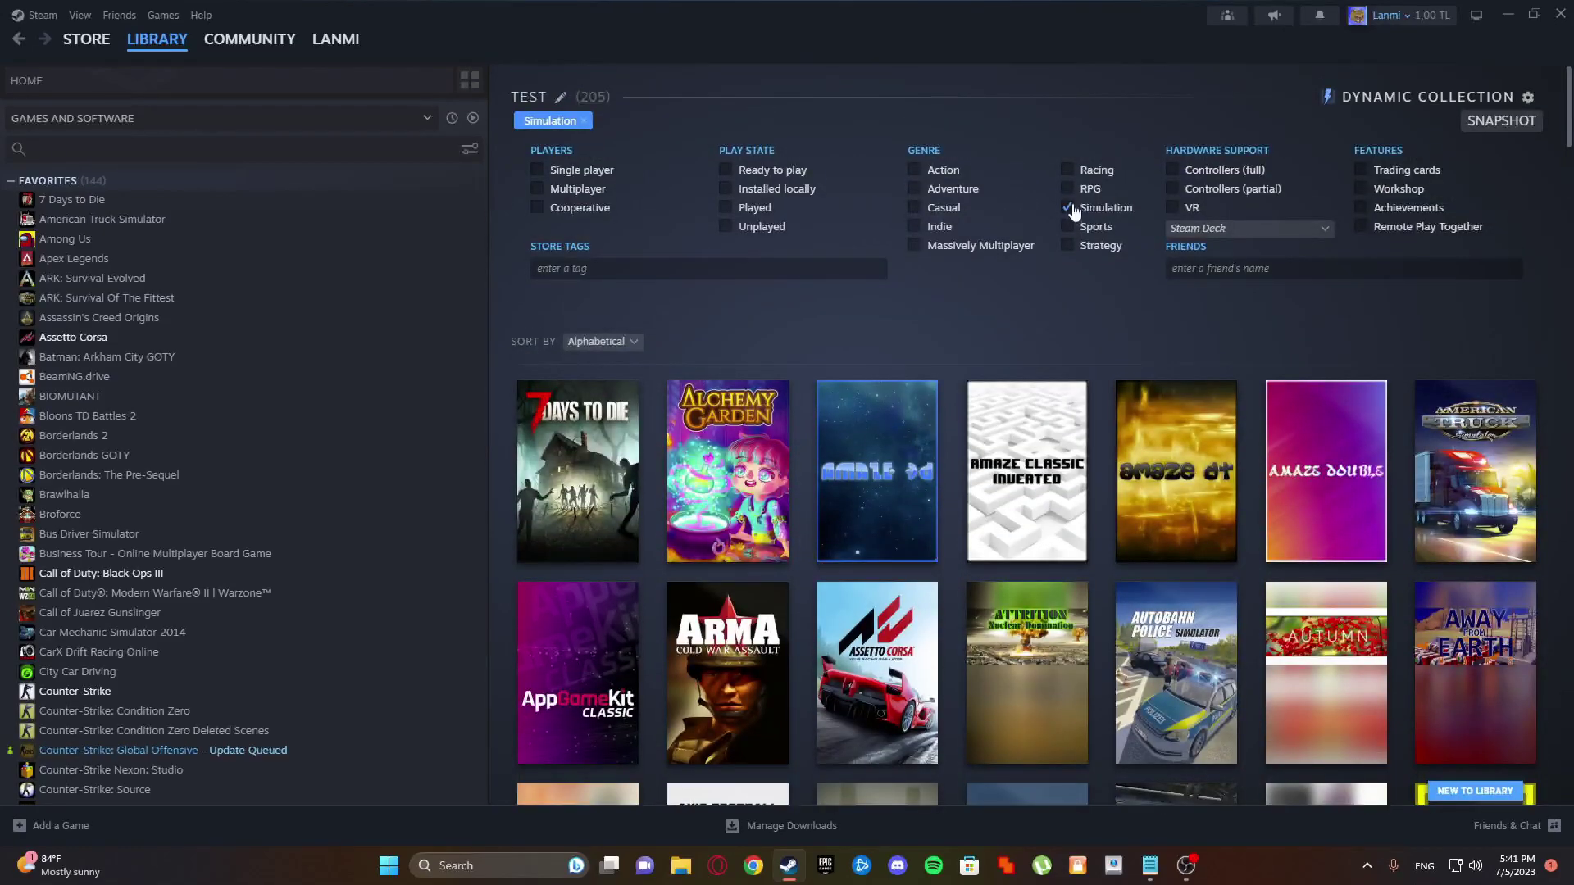
pyautogui.click(1069, 208)
pyautogui.click(1072, 231)
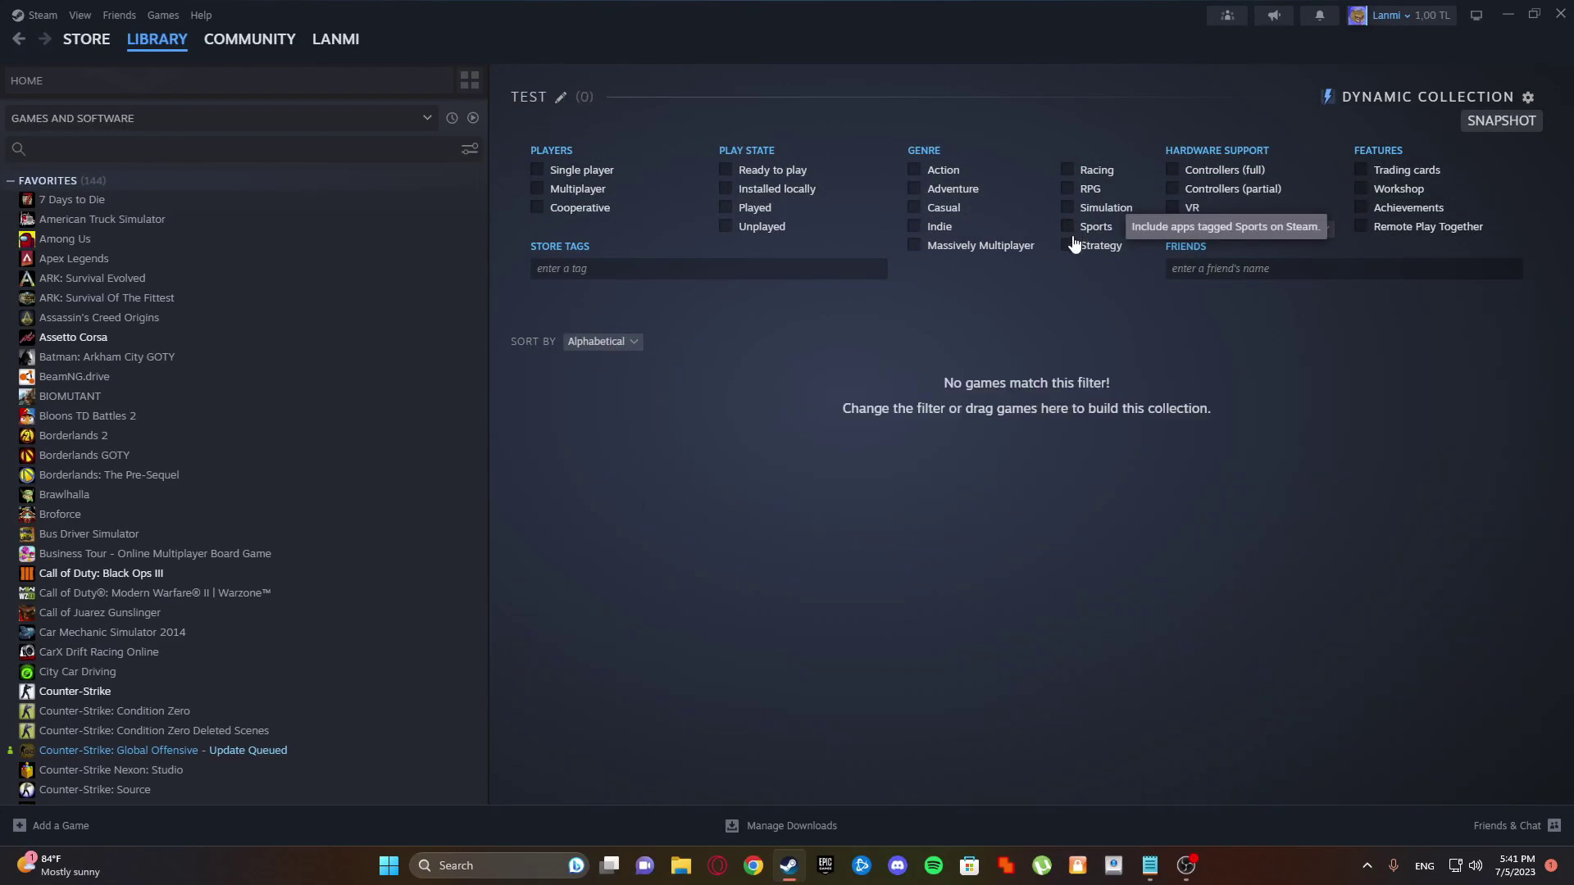
pyautogui.click(1069, 247)
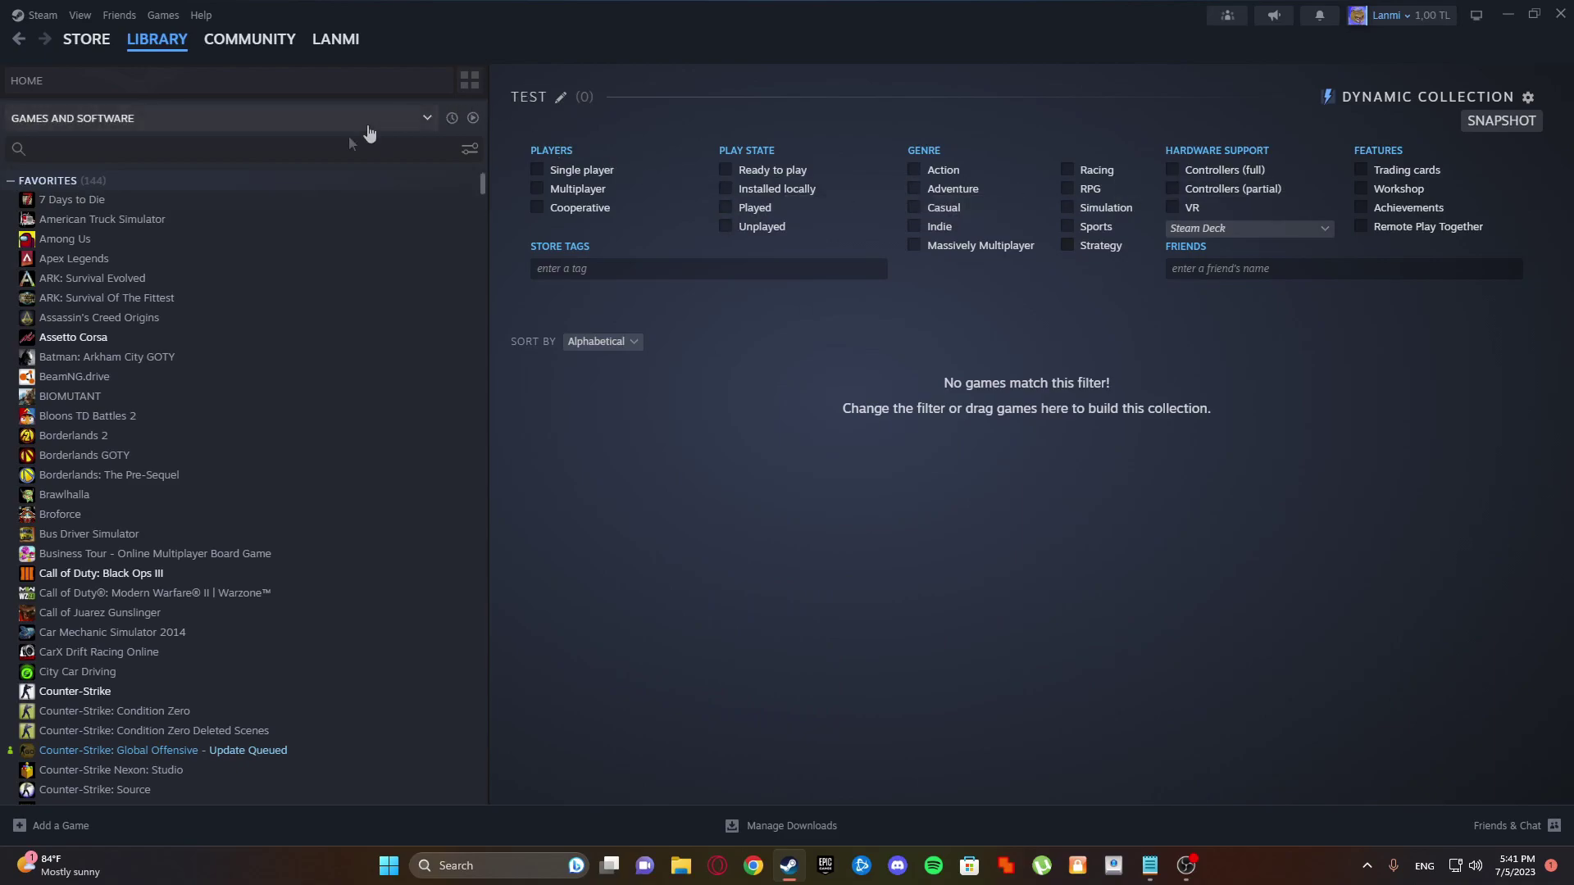
pyautogui.click(468, 80)
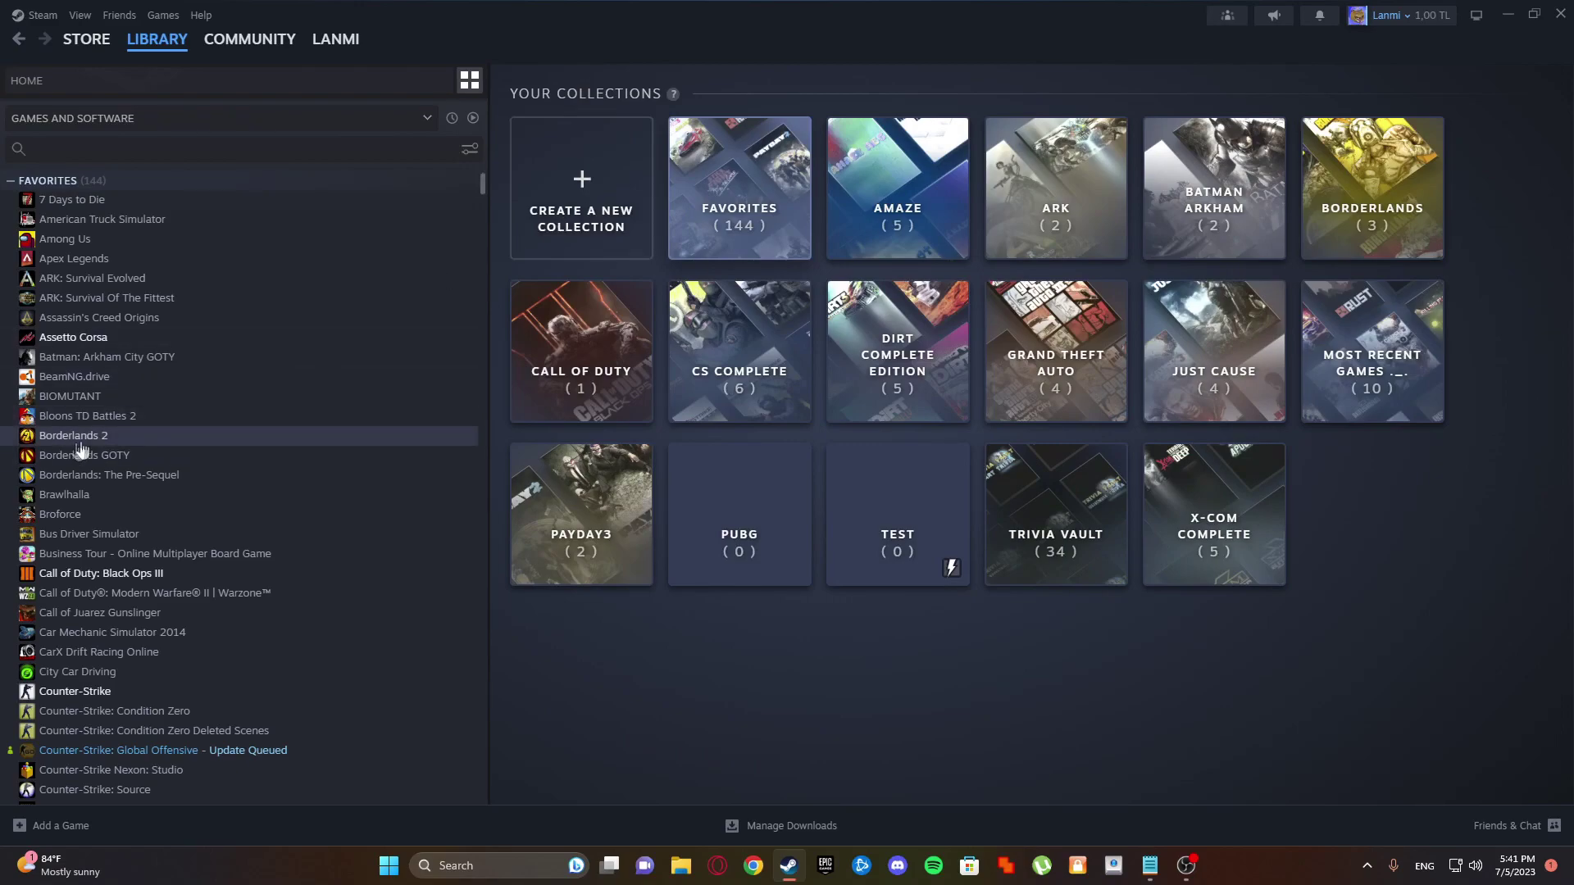
pyautogui.scroll(-3, 314, 441)
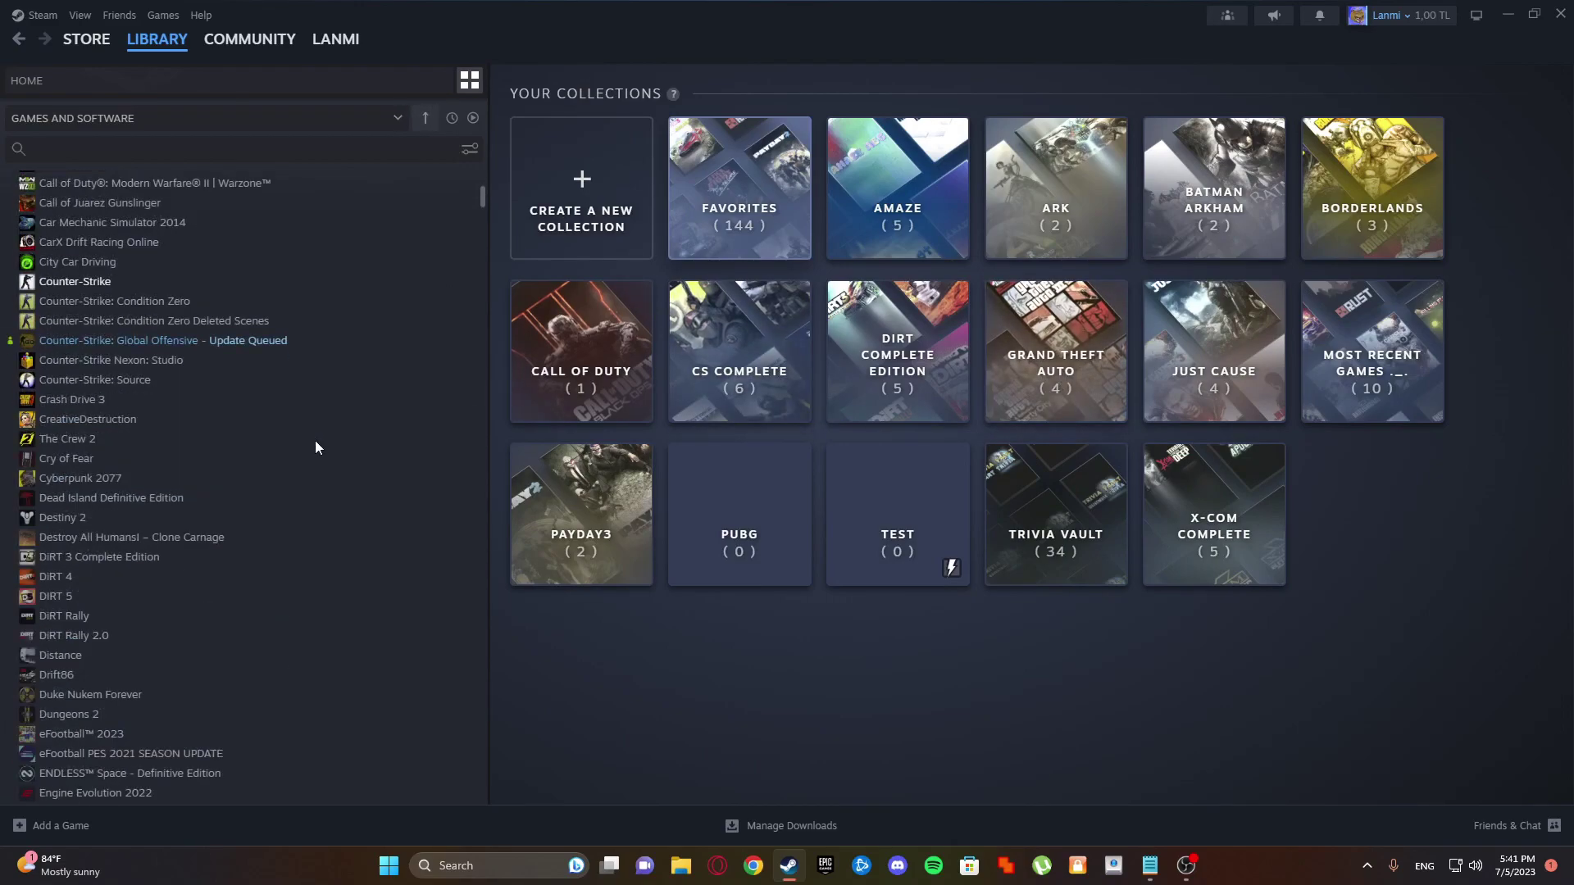
pyautogui.scroll(-2, 182, 459)
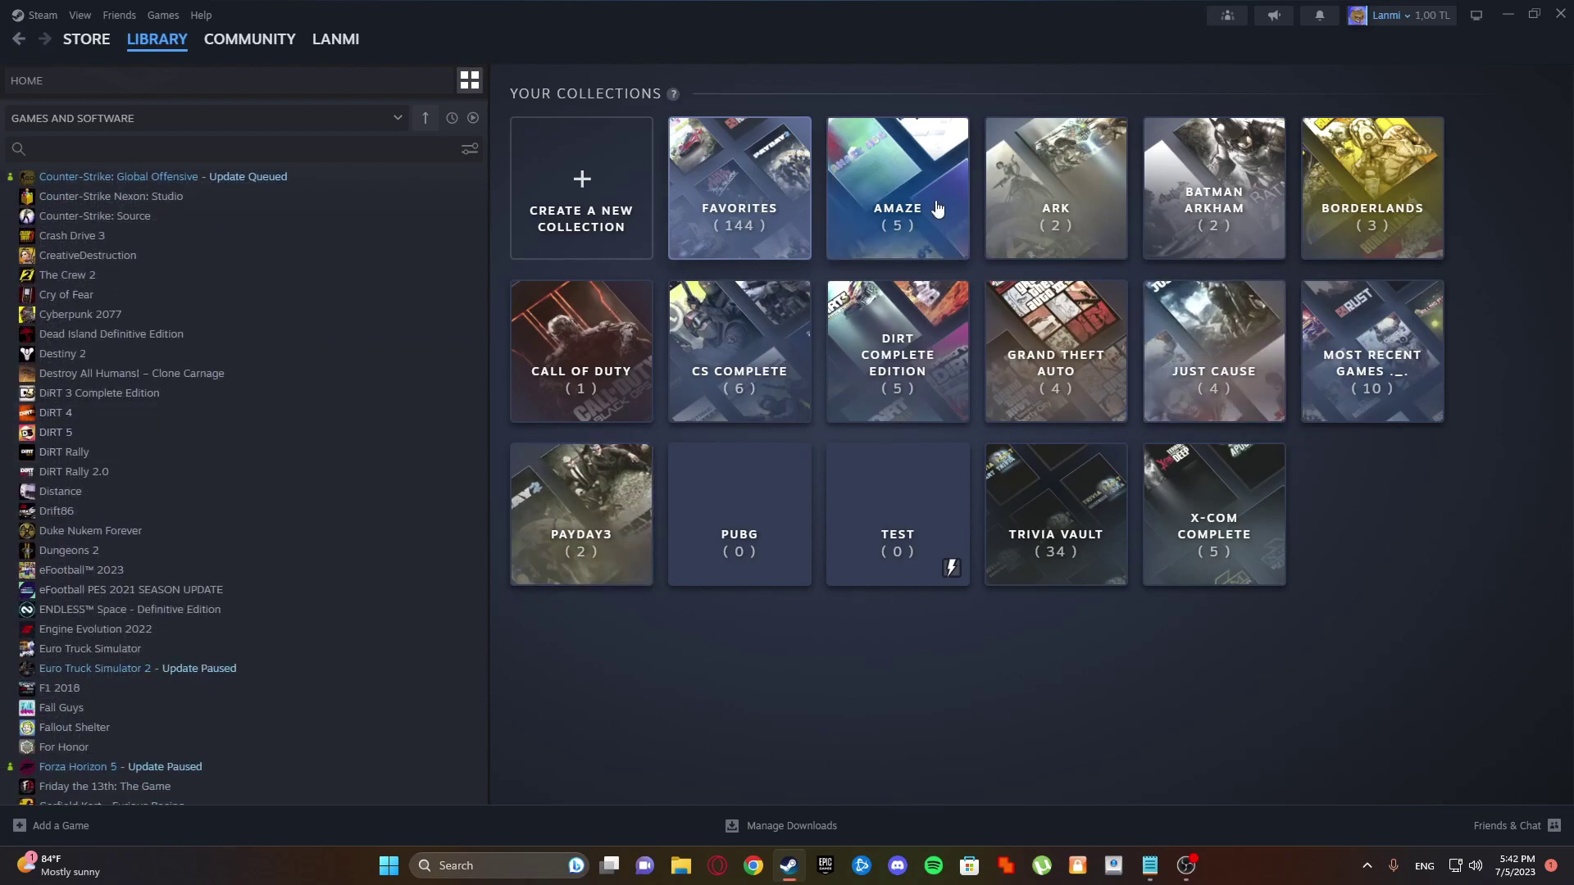
# Step: Glance at the DiRT Complete Edition collection and PAYDAY: The Heist, ending on NBA 2K21
pyautogui.click(943, 371)
pyautogui.scroll(-2, 192, 450)
pyautogui.scroll(-2, 443, 344)
pyautogui.scroll(5, 328, 395)
pyautogui.scroll(5, 321, 393)
pyautogui.scroll(5, 321, 392)
pyautogui.scroll(5, 322, 392)
pyautogui.scroll(-2, 114, 596)
pyautogui.click(111, 523)
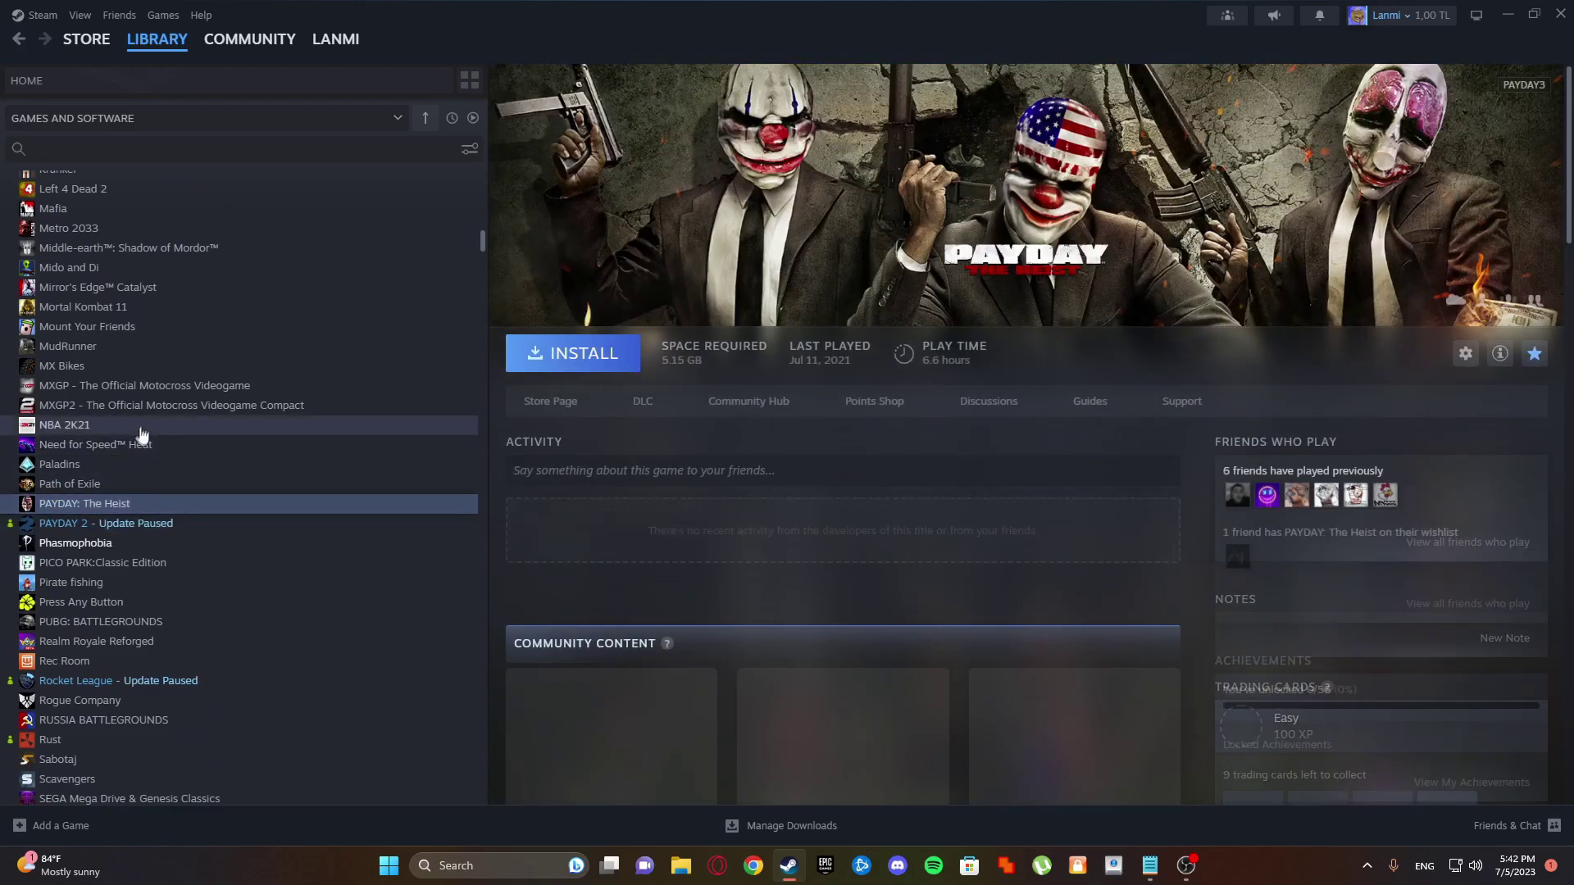
pyautogui.click(142, 427)
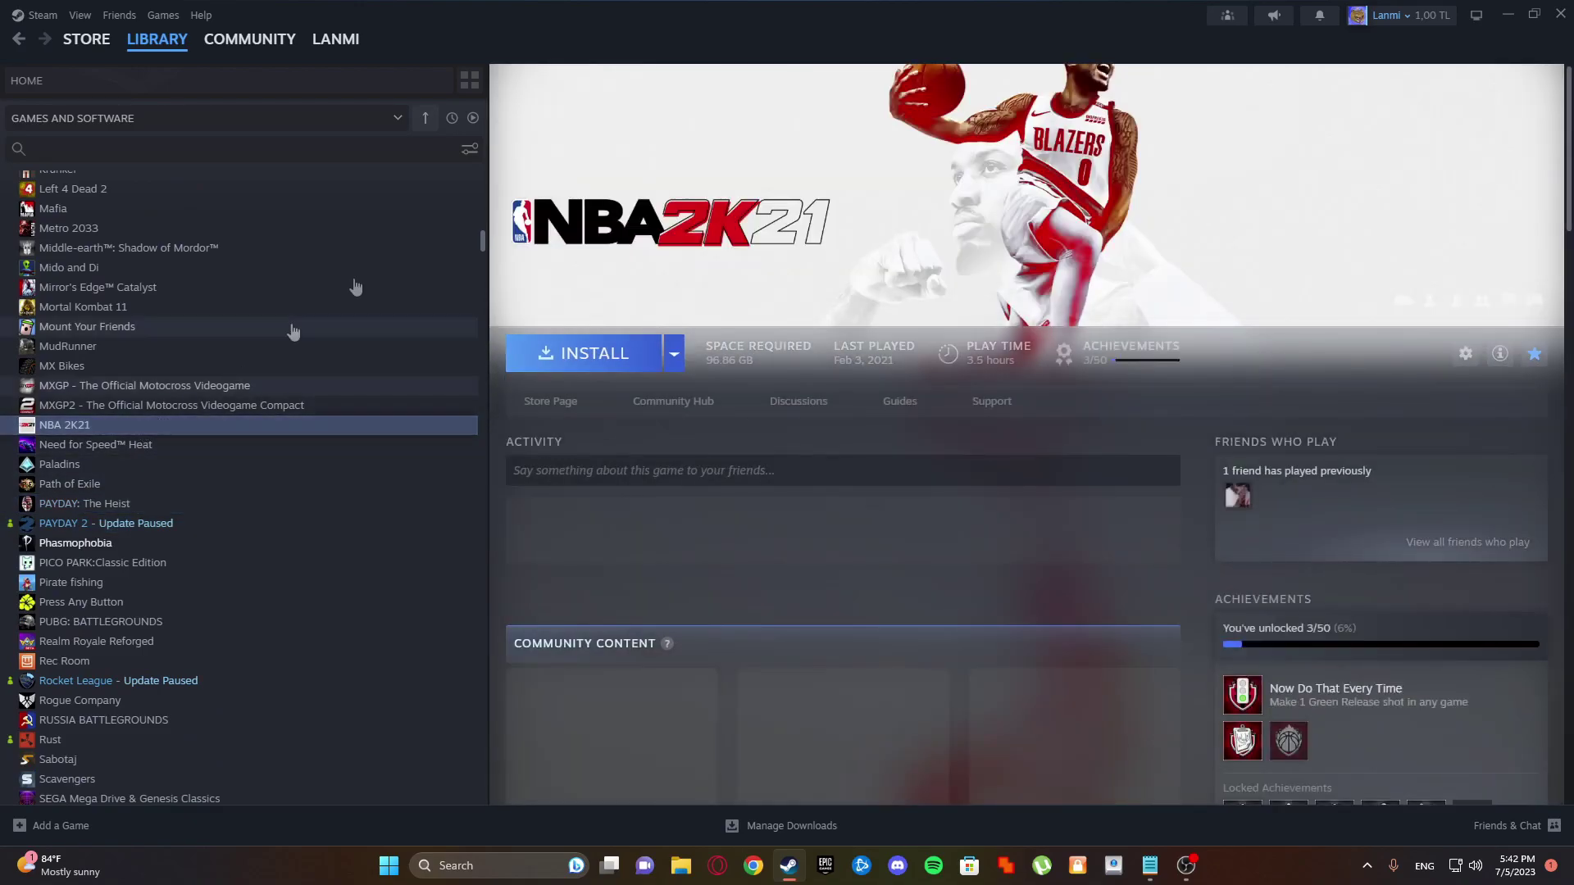
# Step: Create a regular NBA collection, drag NBA 2K21 into it, and clear the search
pyautogui.click(469, 81)
pyautogui.click(649, 224)
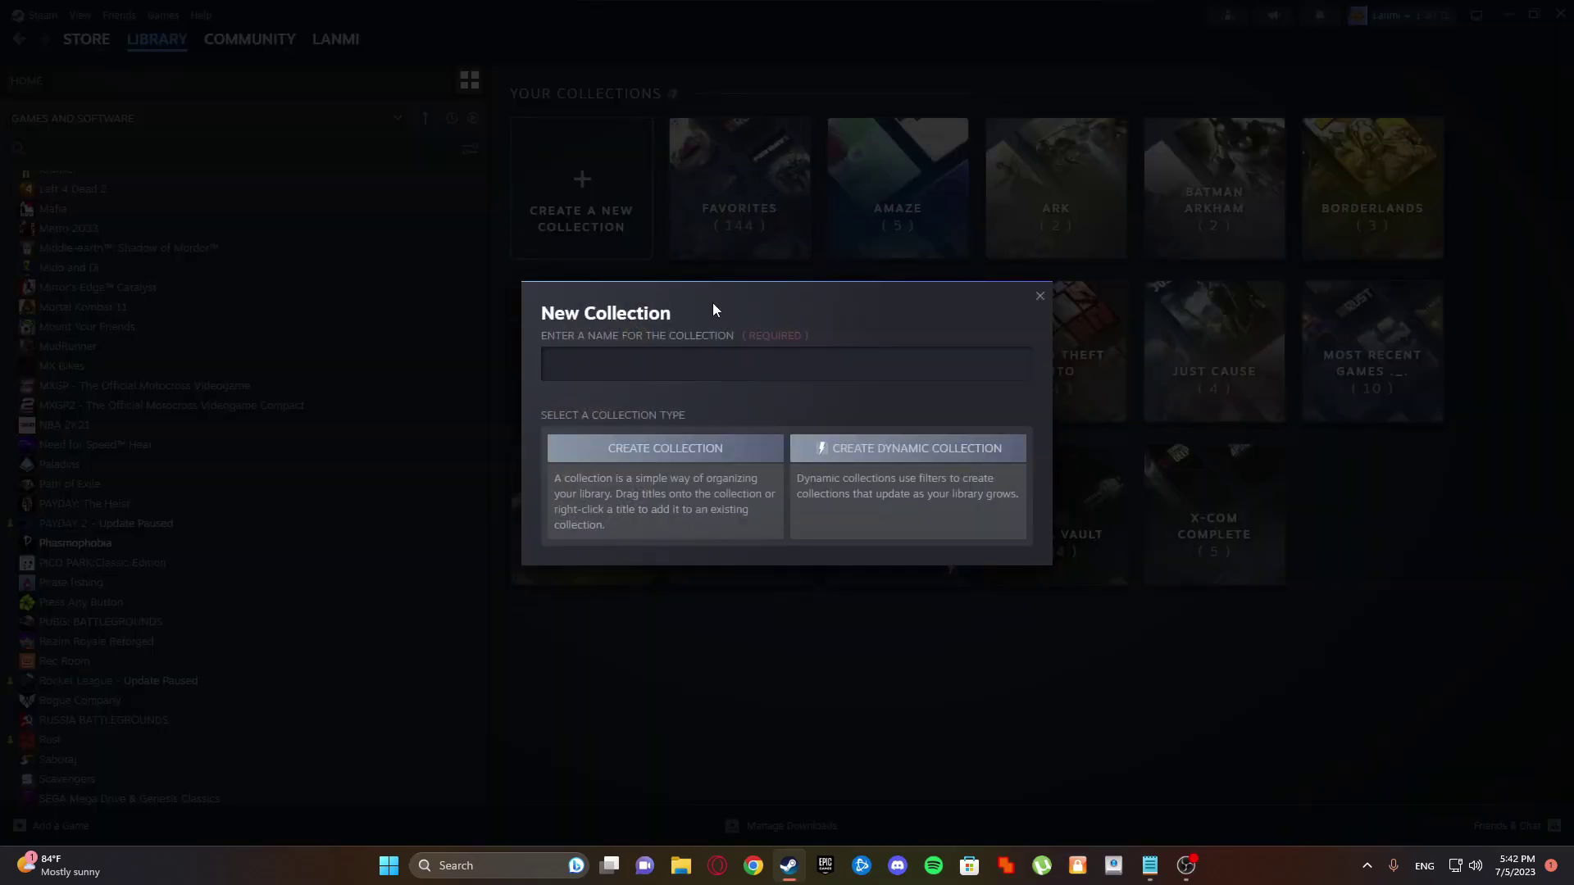
pyautogui.write('NBA')
pyautogui.click(693, 452)
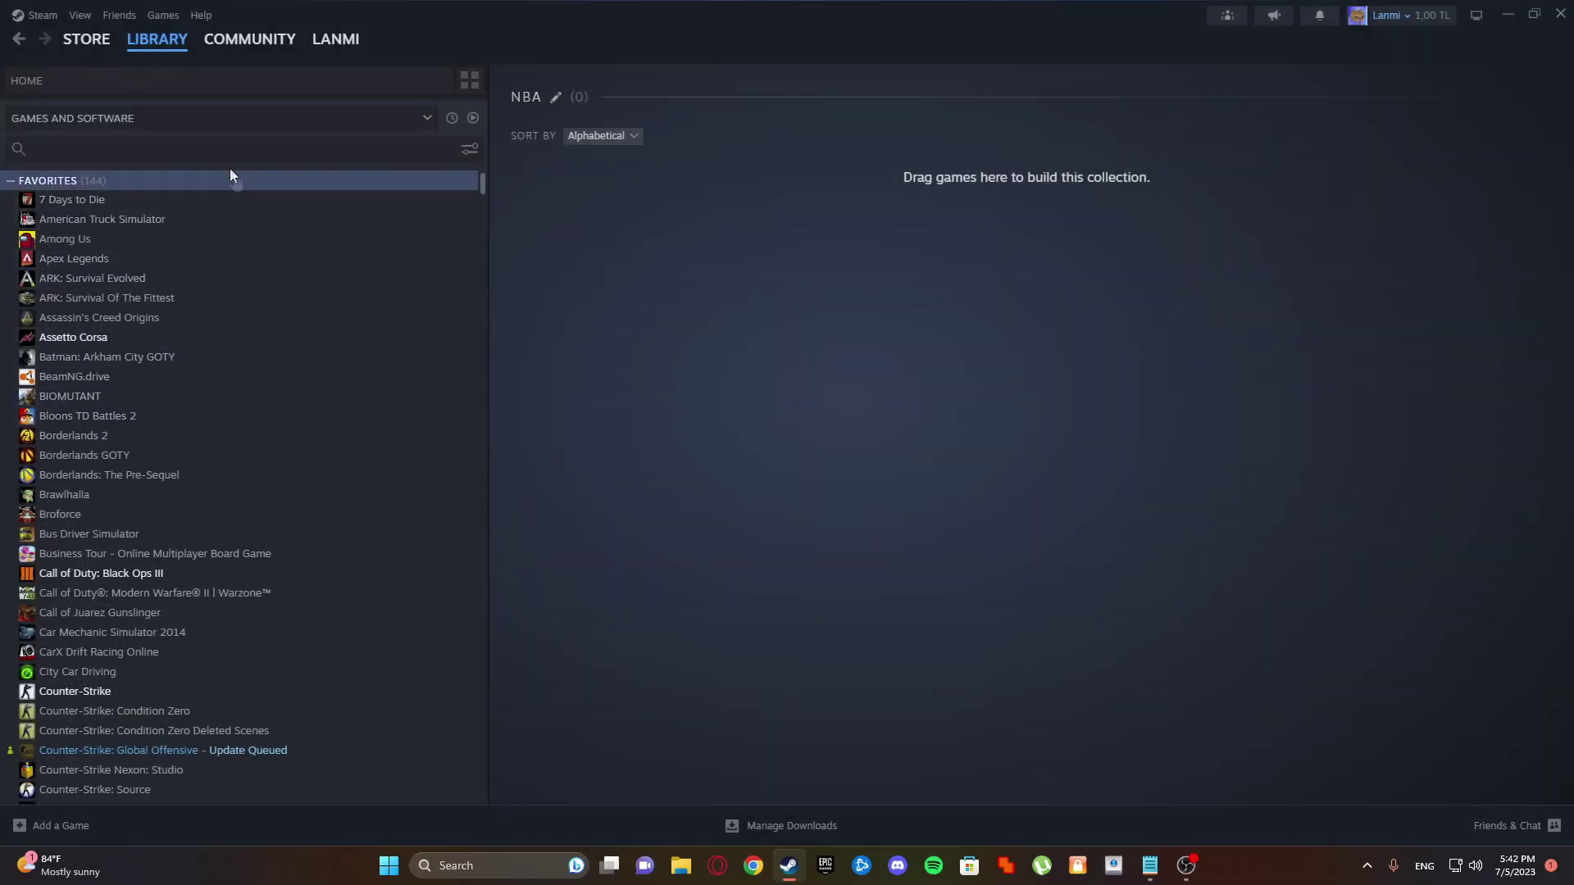
pyautogui.write('NBA')
pyautogui.moveTo(161, 205); pyautogui.dragTo(647, 222)
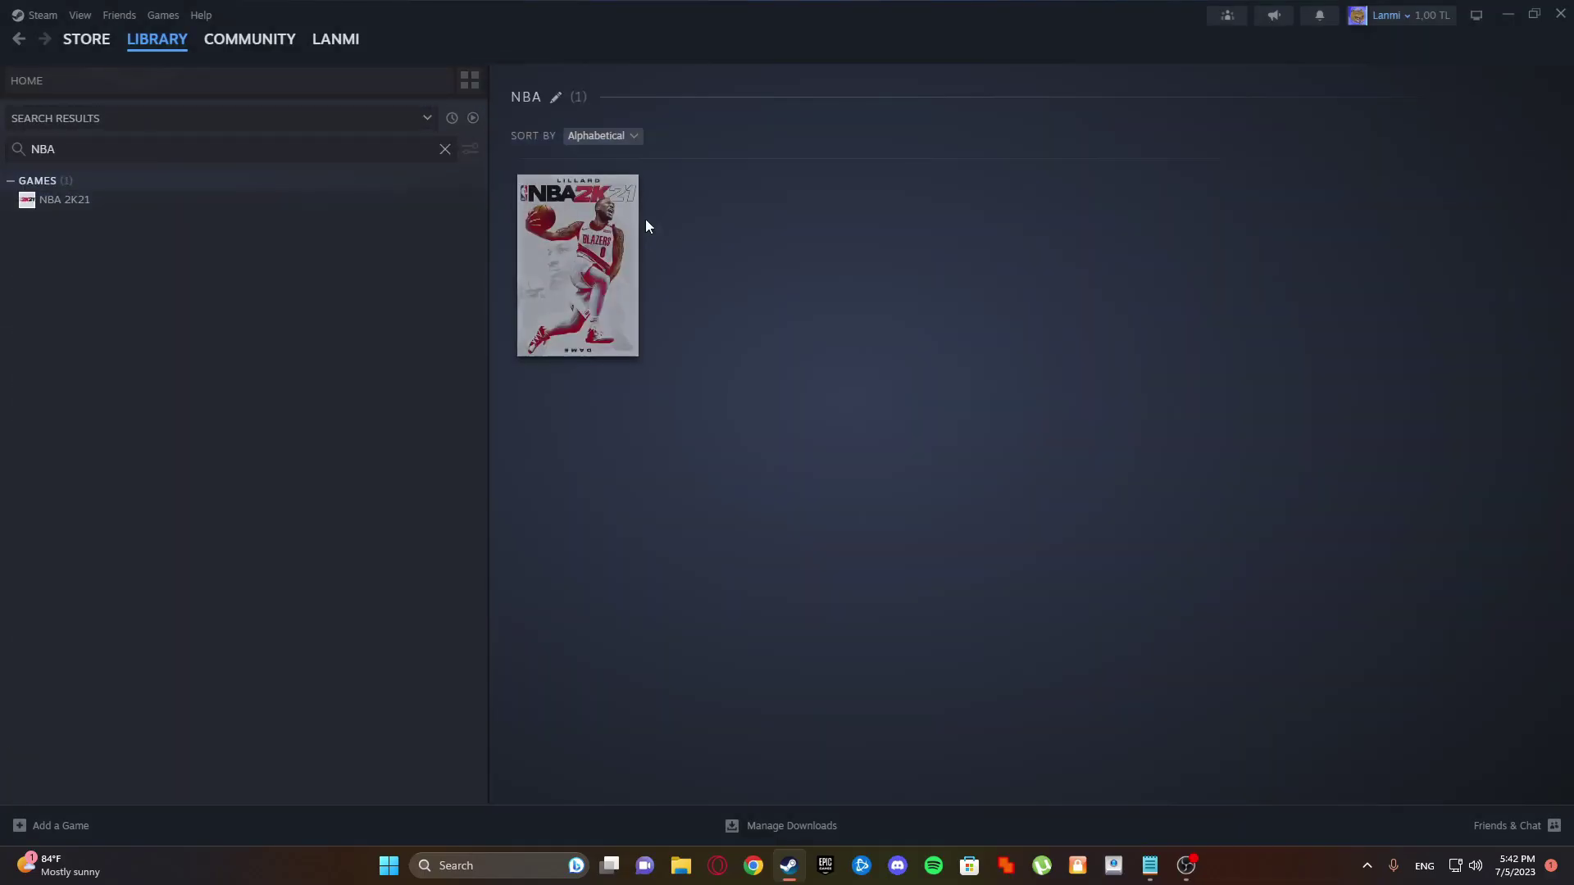
pyautogui.click(442, 86)
pyautogui.click(444, 148)
pyautogui.scroll(-5, 275, 557)
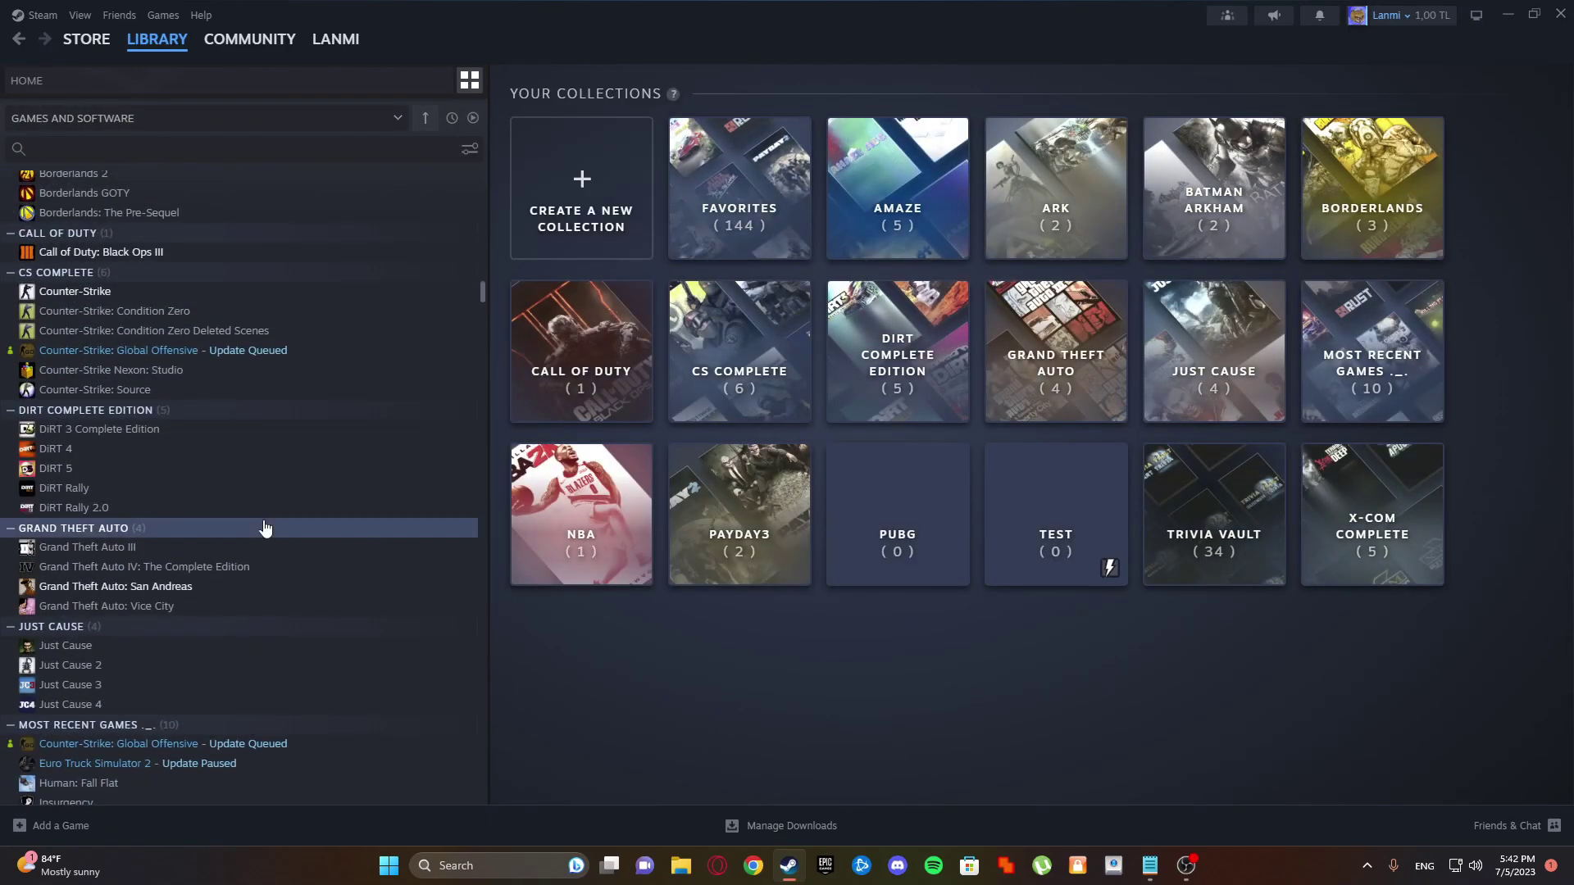
pyautogui.scroll(-2, 326, 413)
pyautogui.scroll(-3, 326, 419)
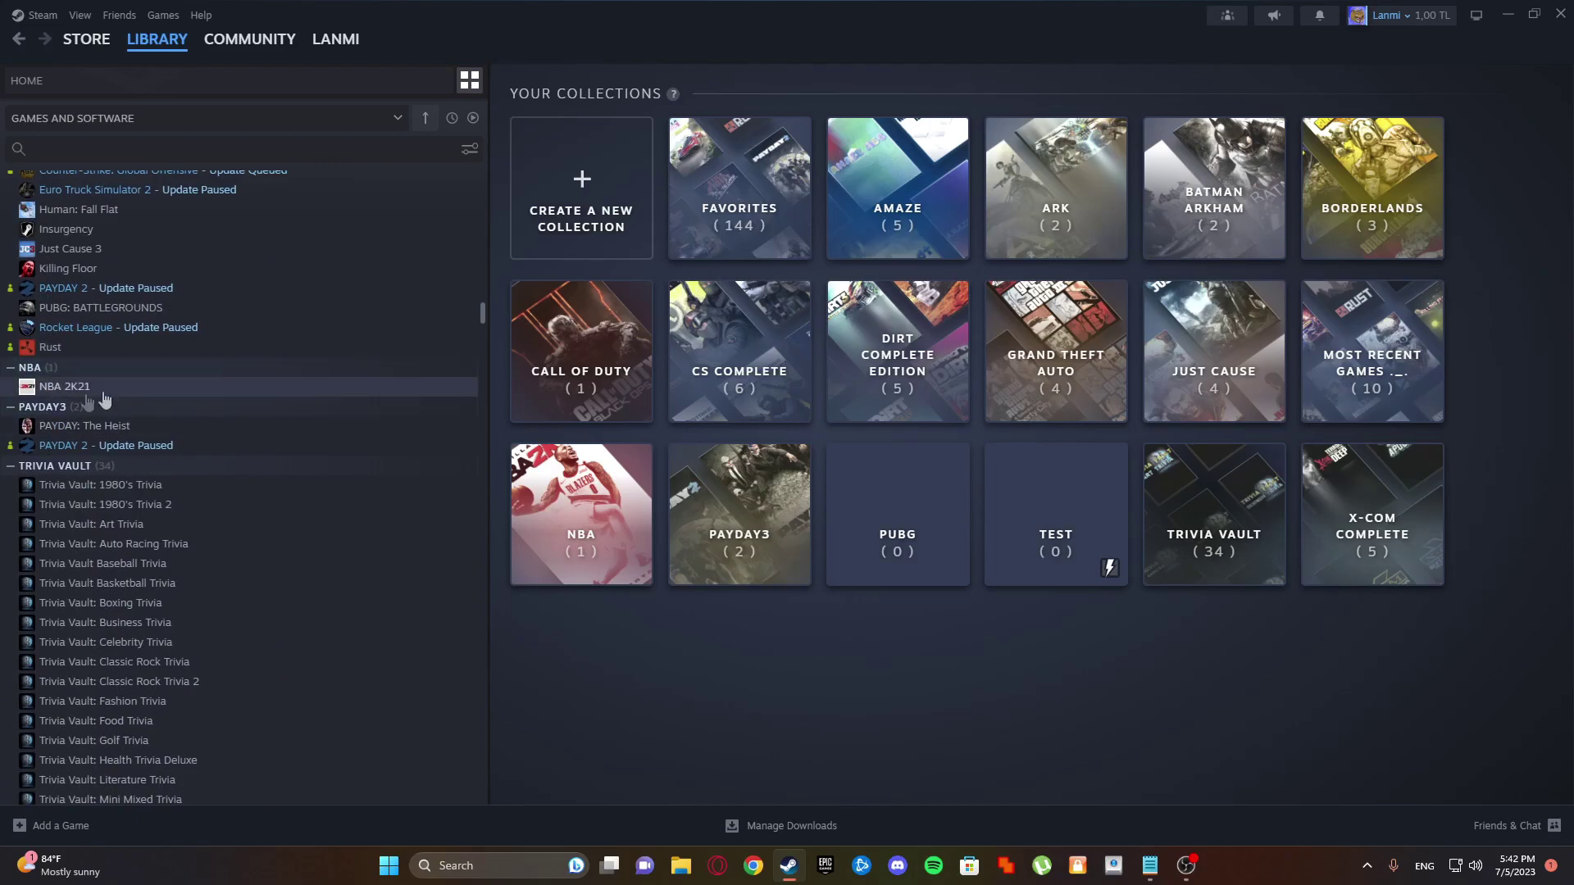
pyautogui.scroll(-2, 317, 406)
pyautogui.scroll(-2, 318, 412)
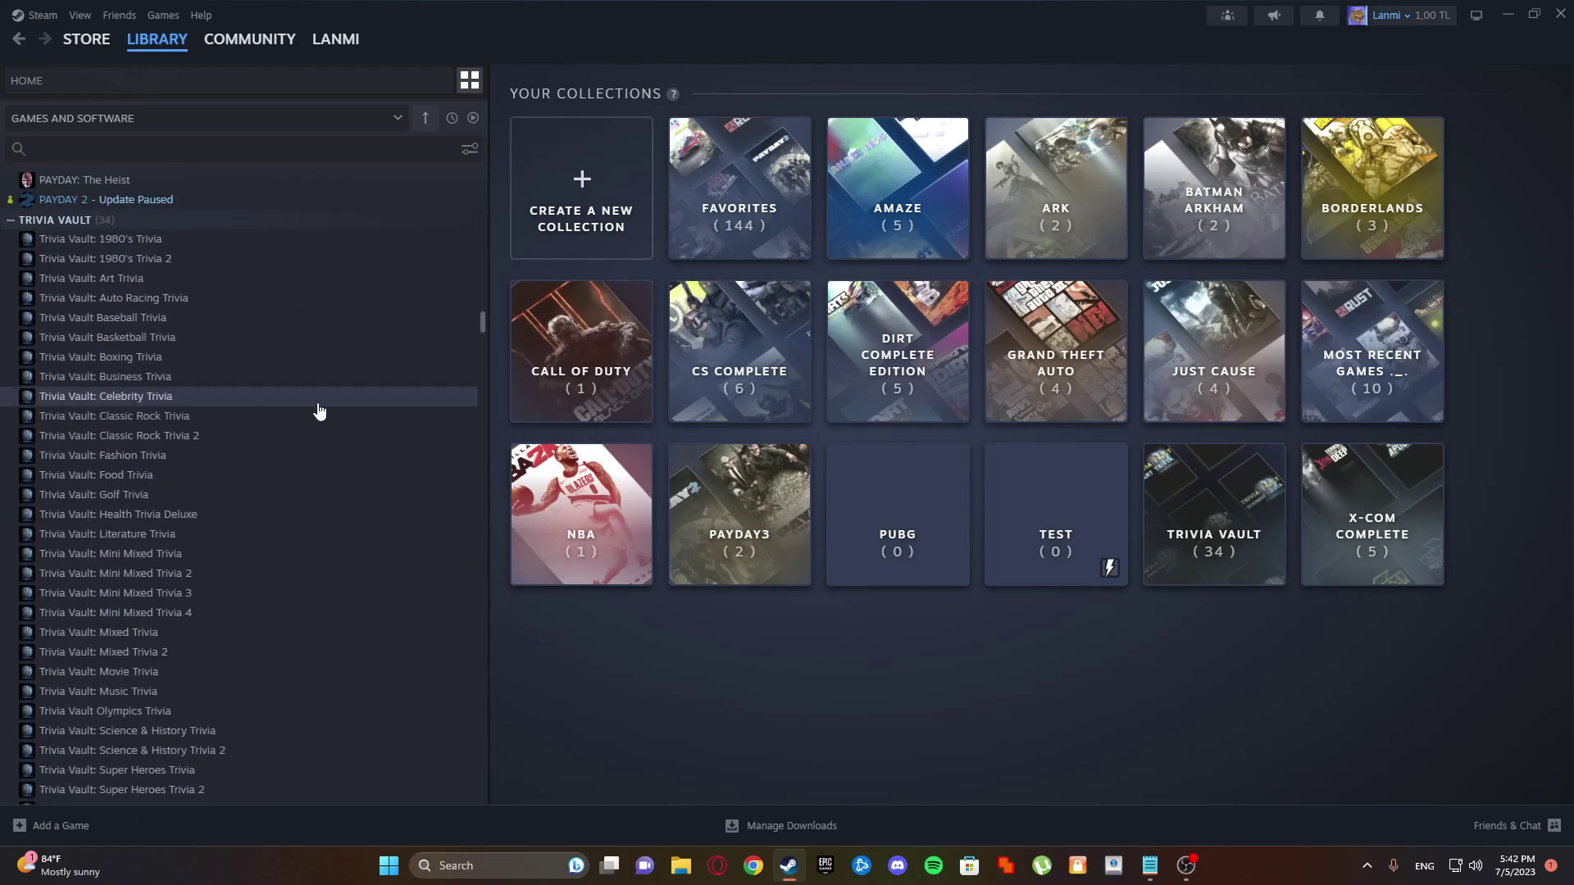
pyautogui.scroll(4, 268, 420)
pyautogui.scroll(-4, 203, 492)
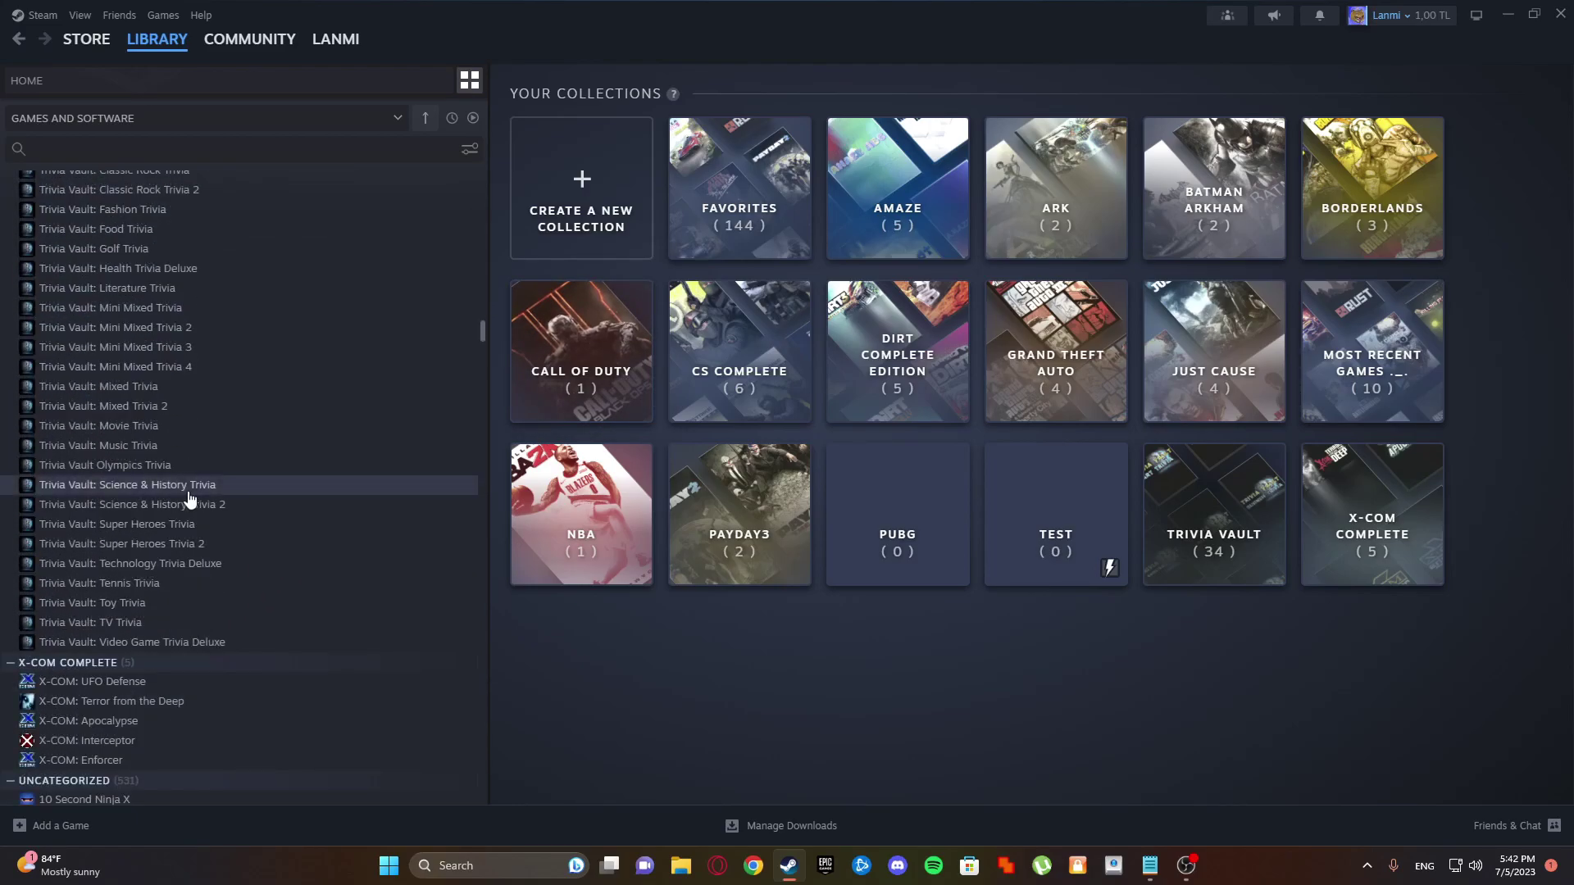
pyautogui.scroll(-3, 161, 461)
pyautogui.scroll(4, 111, 417)
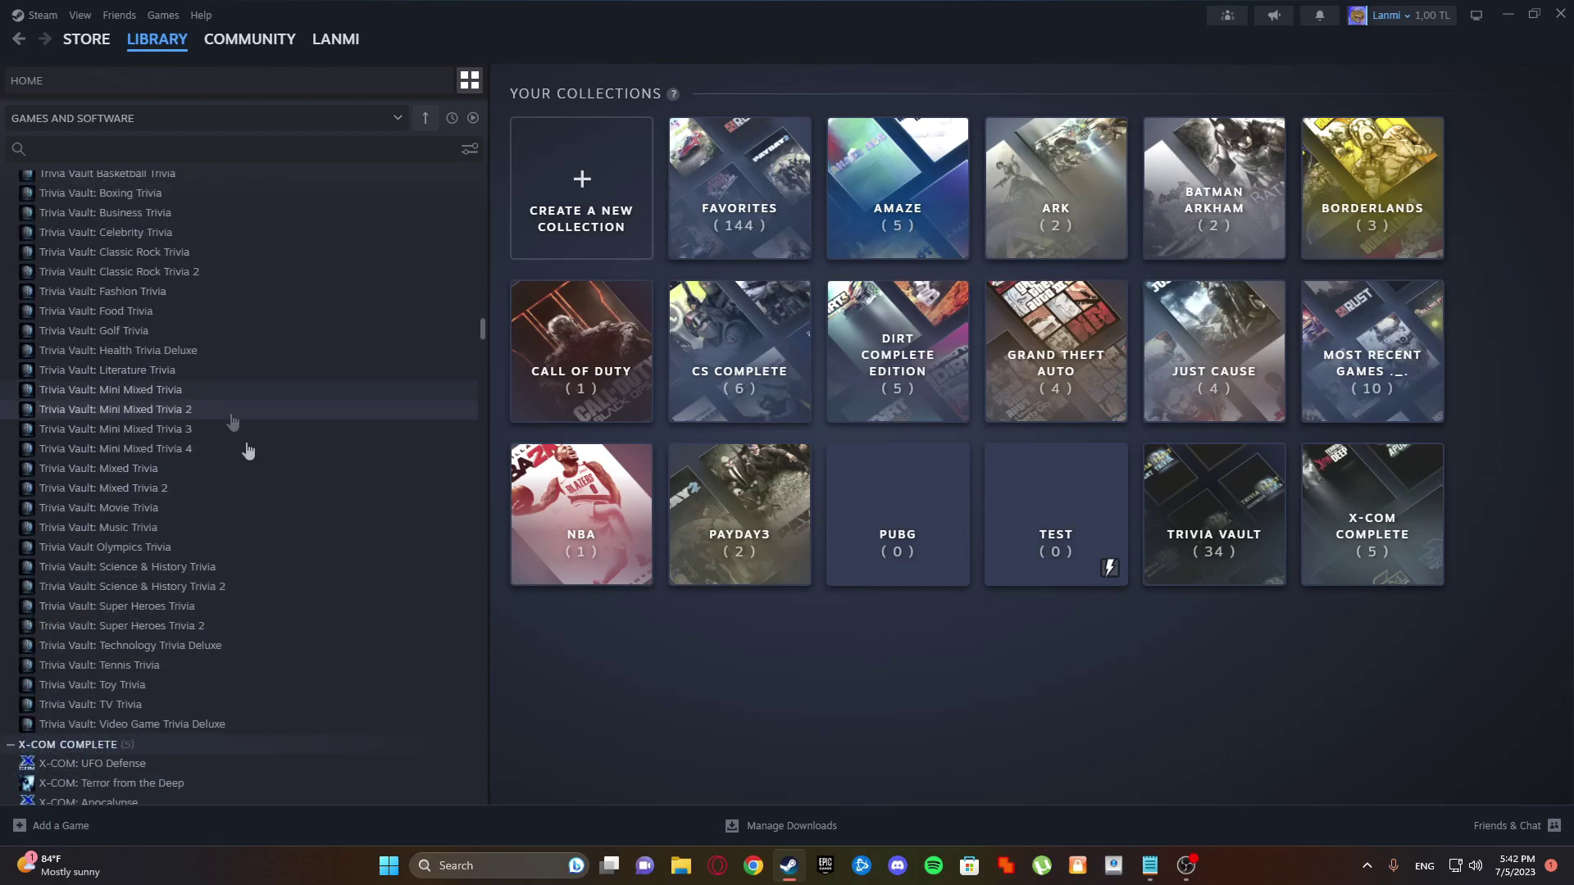
pyautogui.scroll(-3, 264, 436)
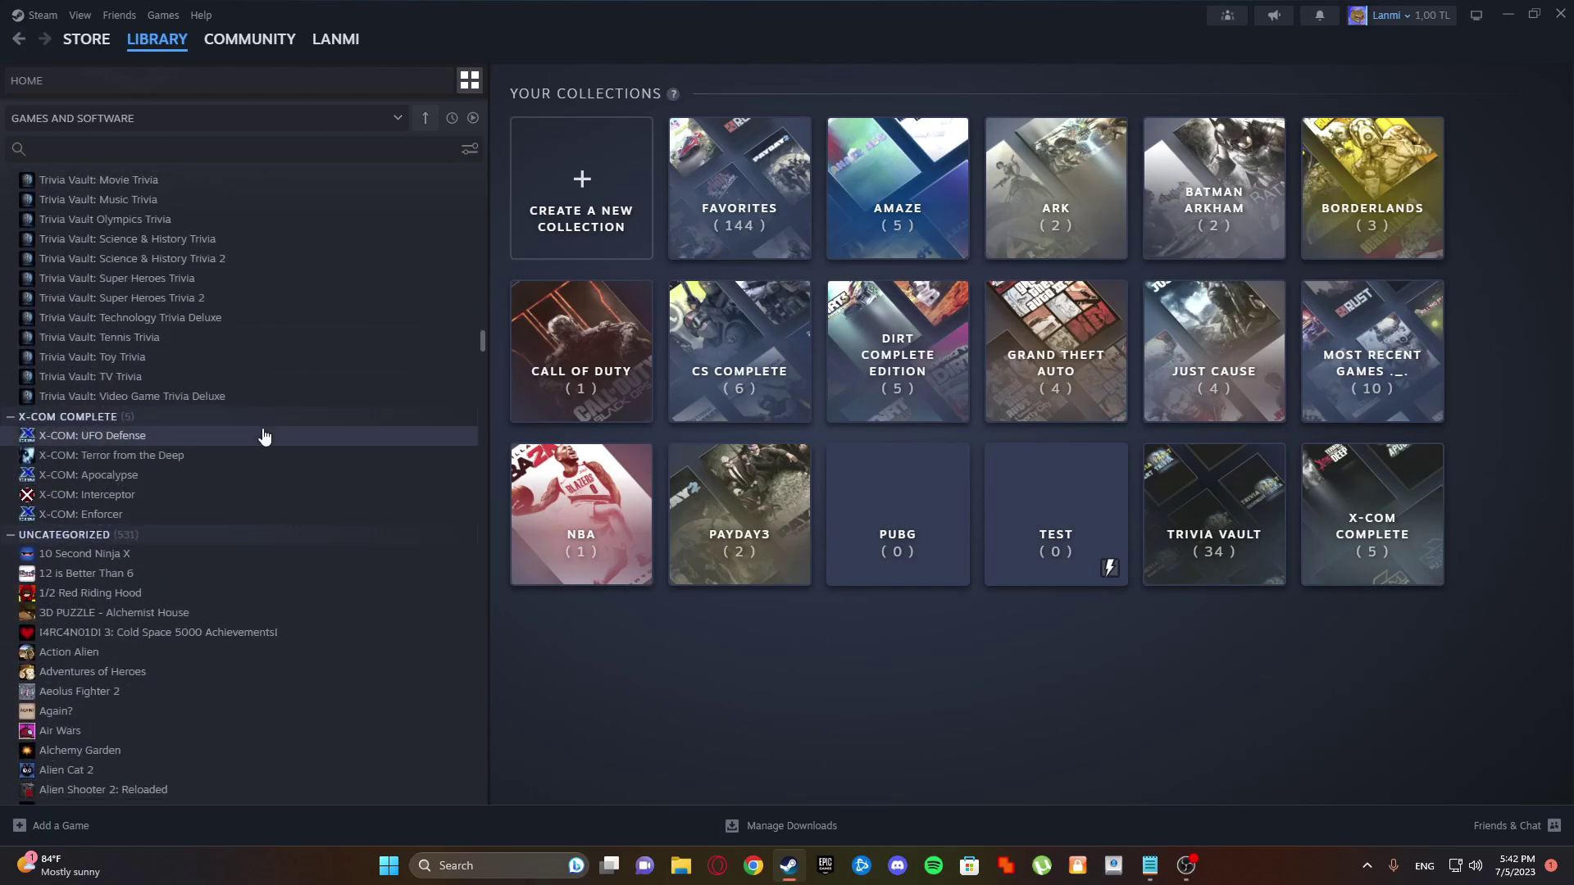
pyautogui.scroll(1, 264, 437)
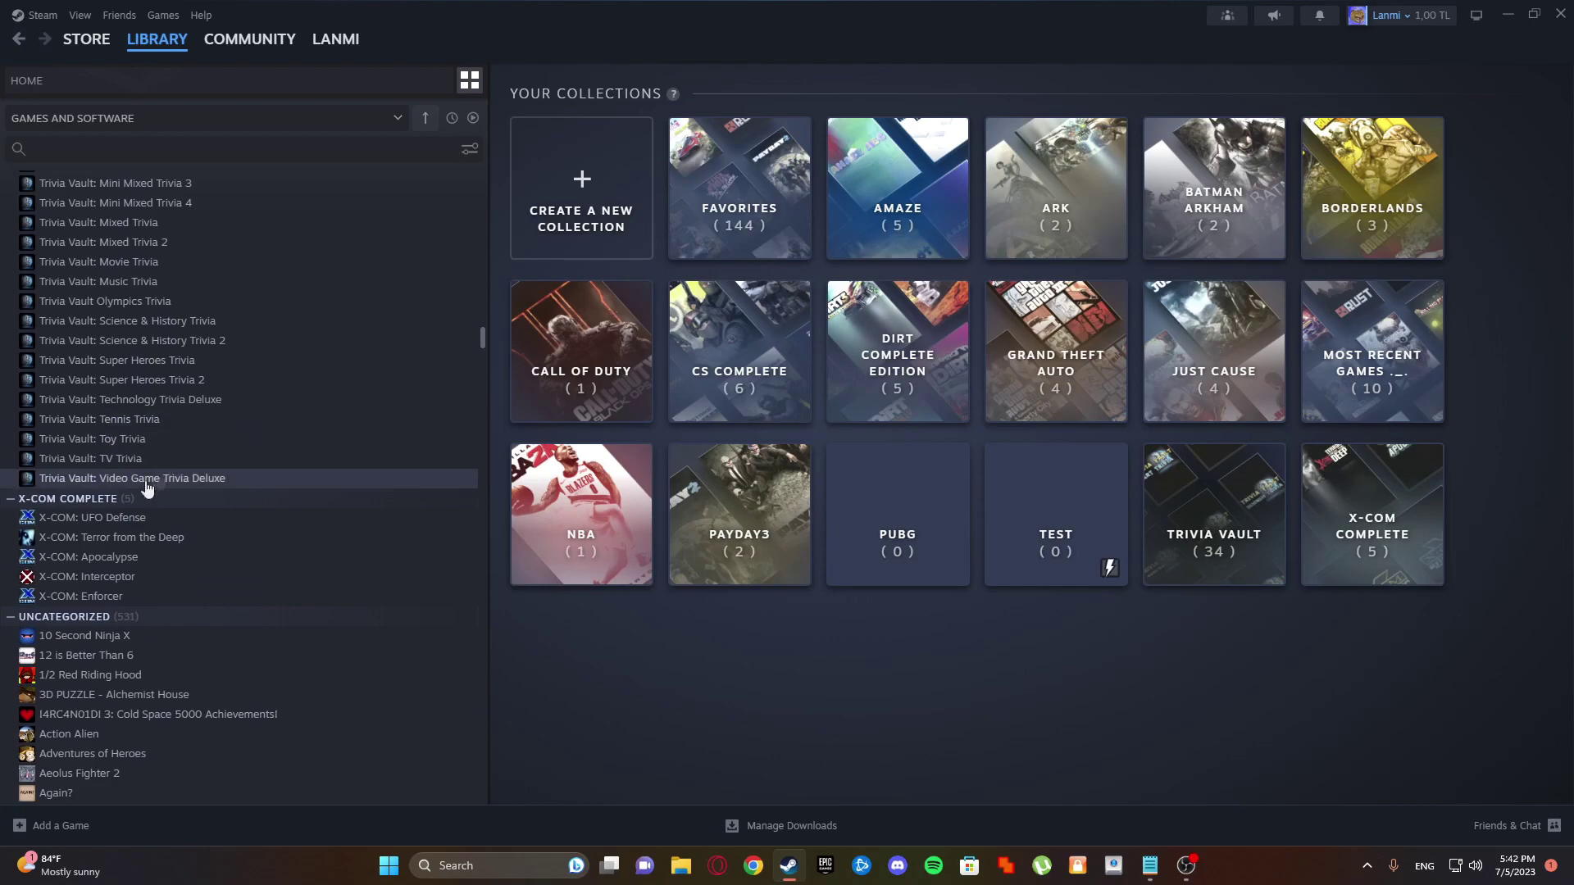
pyautogui.scroll(1, 123, 548)
pyautogui.scroll(9, 147, 560)
pyautogui.scroll(2, 146, 559)
pyautogui.scroll(4, 161, 663)
pyautogui.scroll(2, 160, 664)
pyautogui.scroll(1, 127, 579)
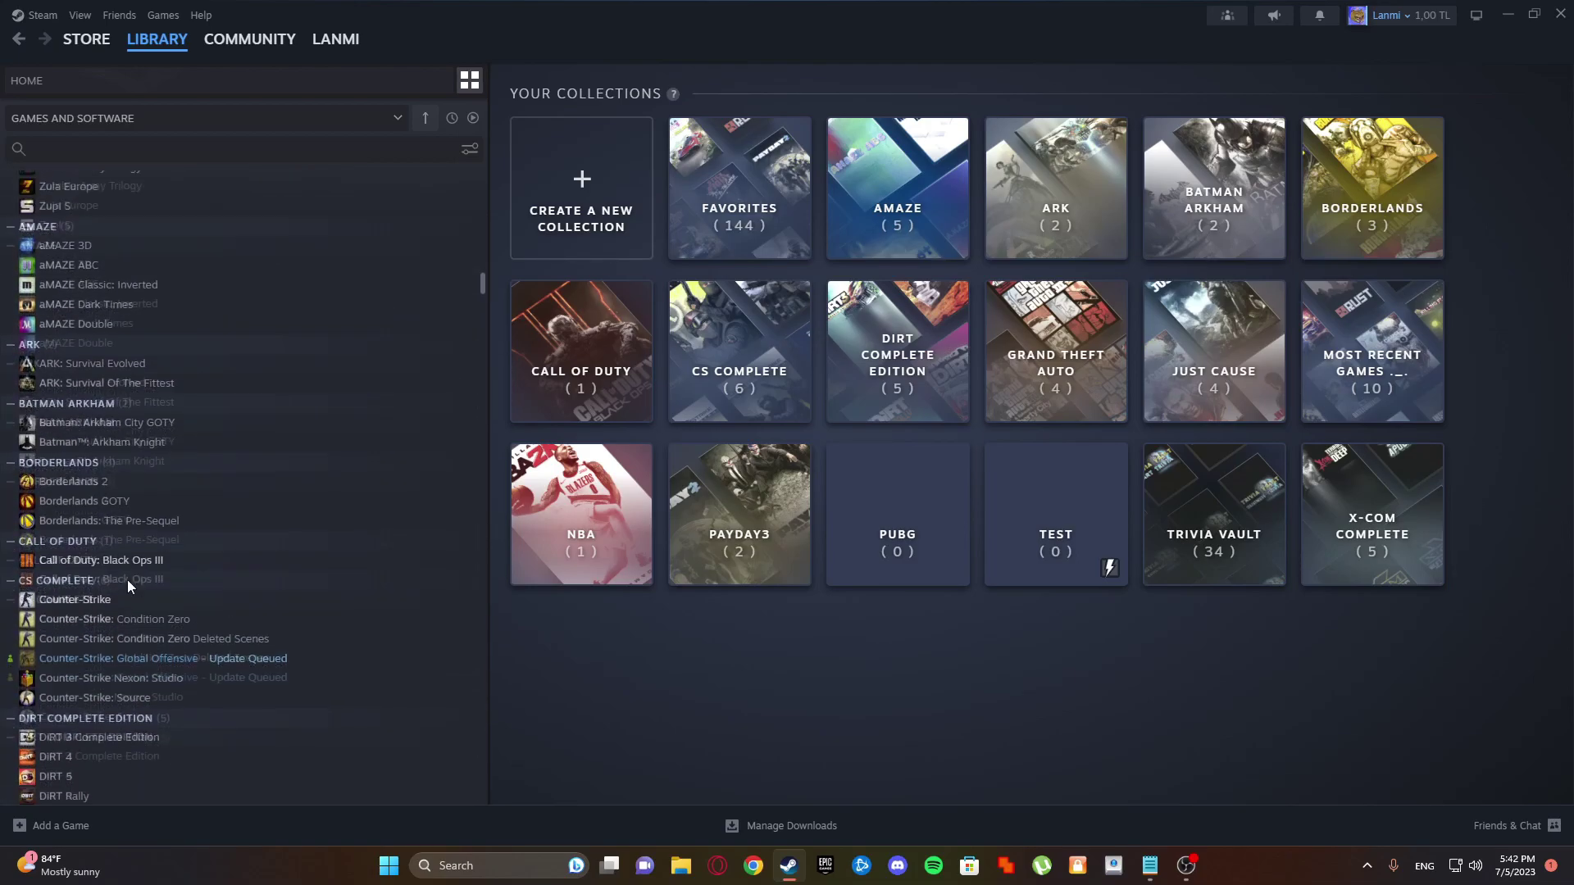
pyautogui.scroll(2, 137, 624)
pyautogui.scroll(2, 108, 441)
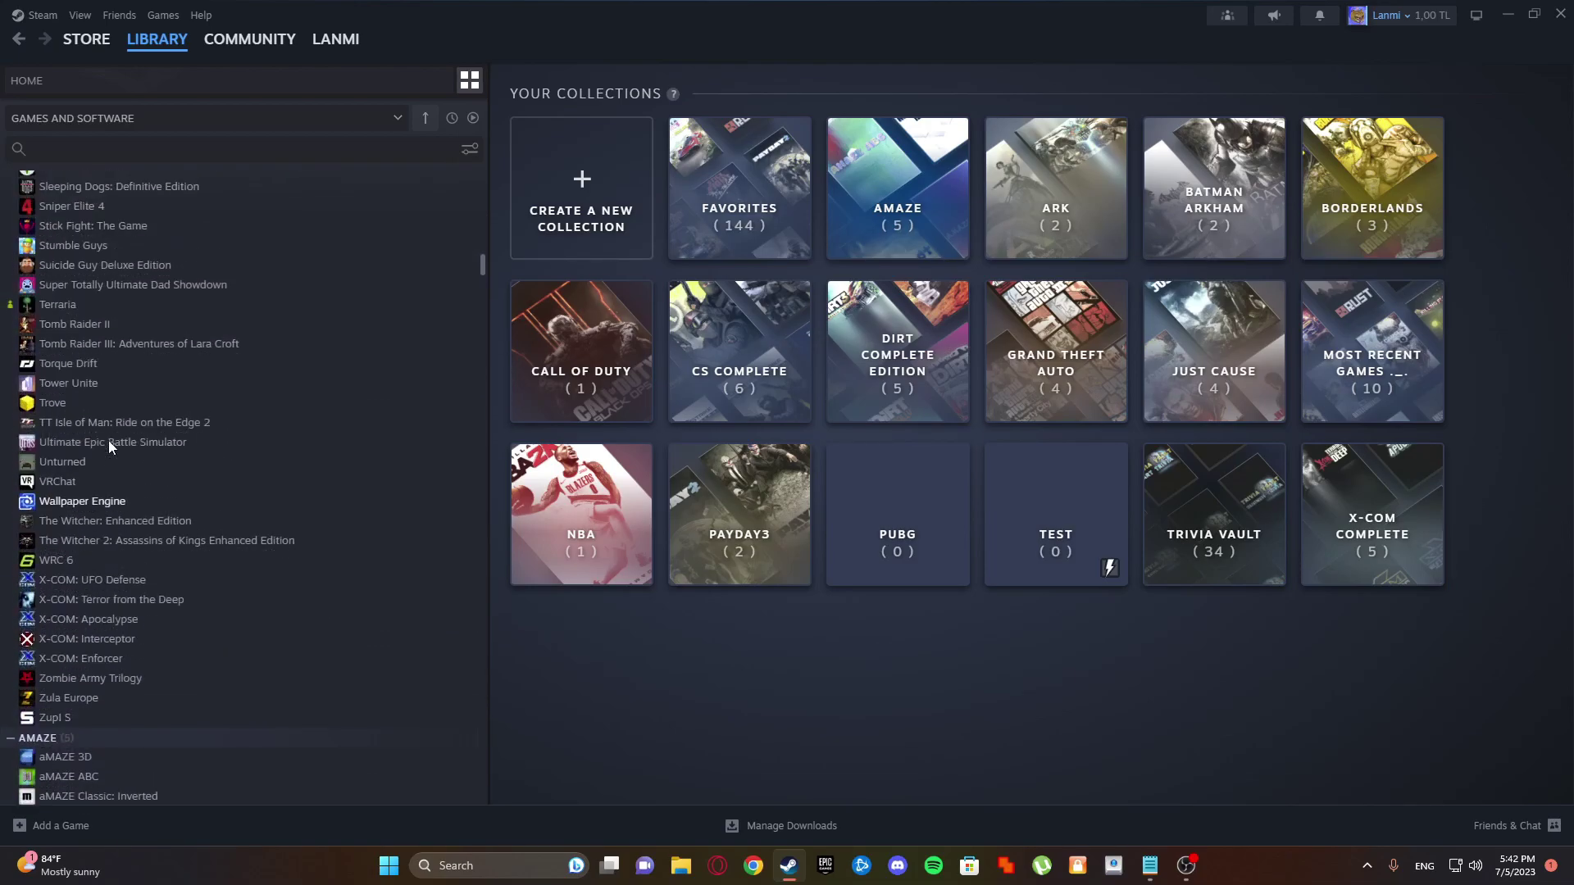
pyautogui.scroll(2, 128, 489)
pyautogui.scroll(1, 154, 596)
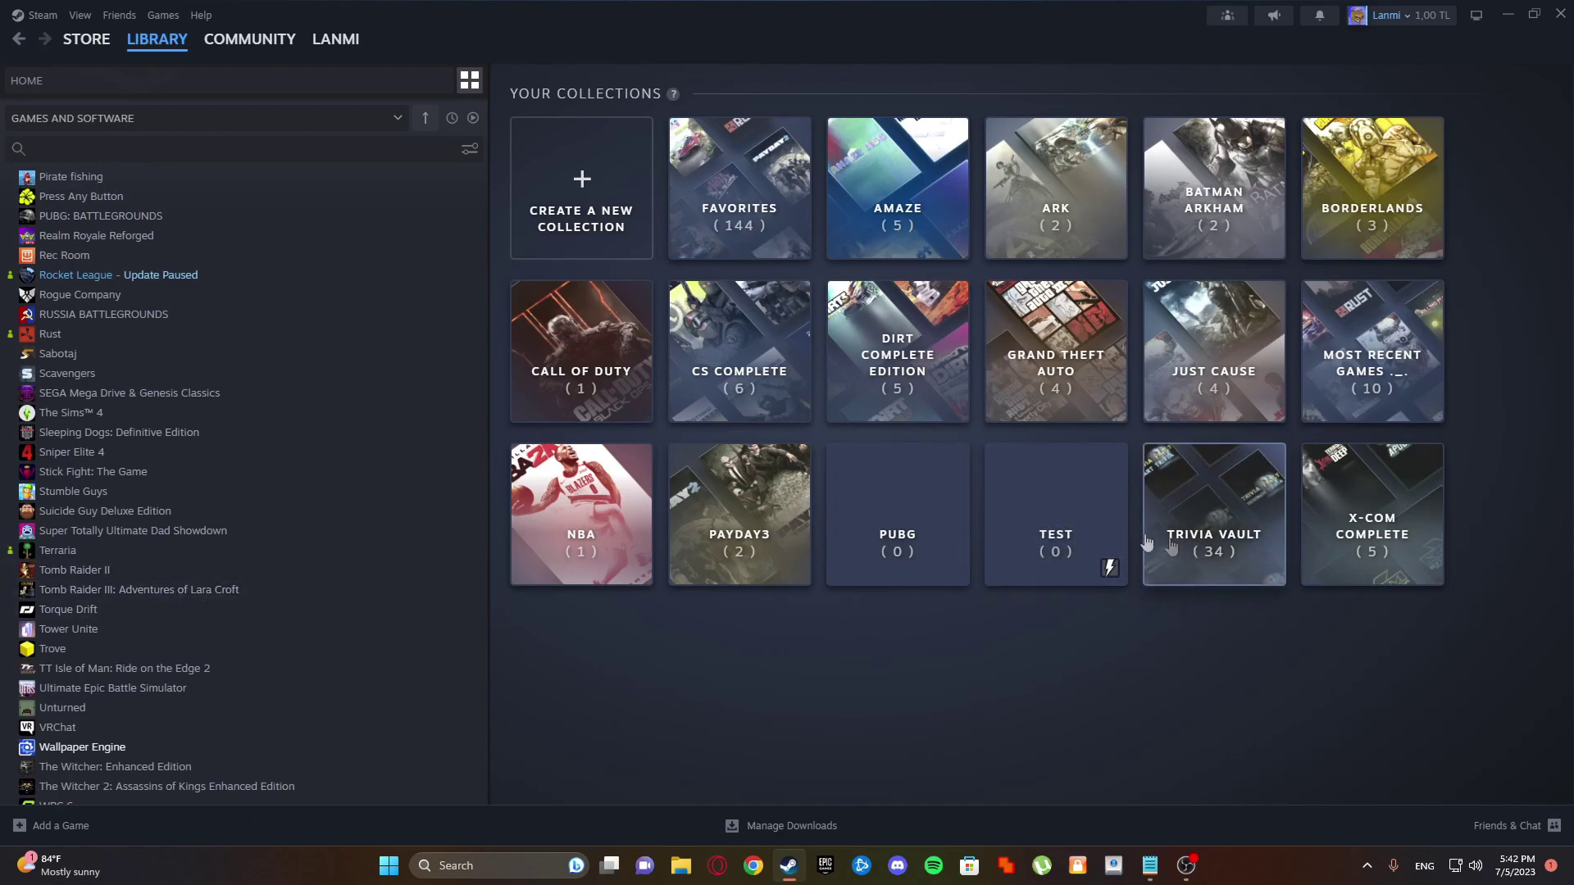
# Step: Rename the empty PUBG collection to TOMB RAIDER
pyautogui.click(924, 523)
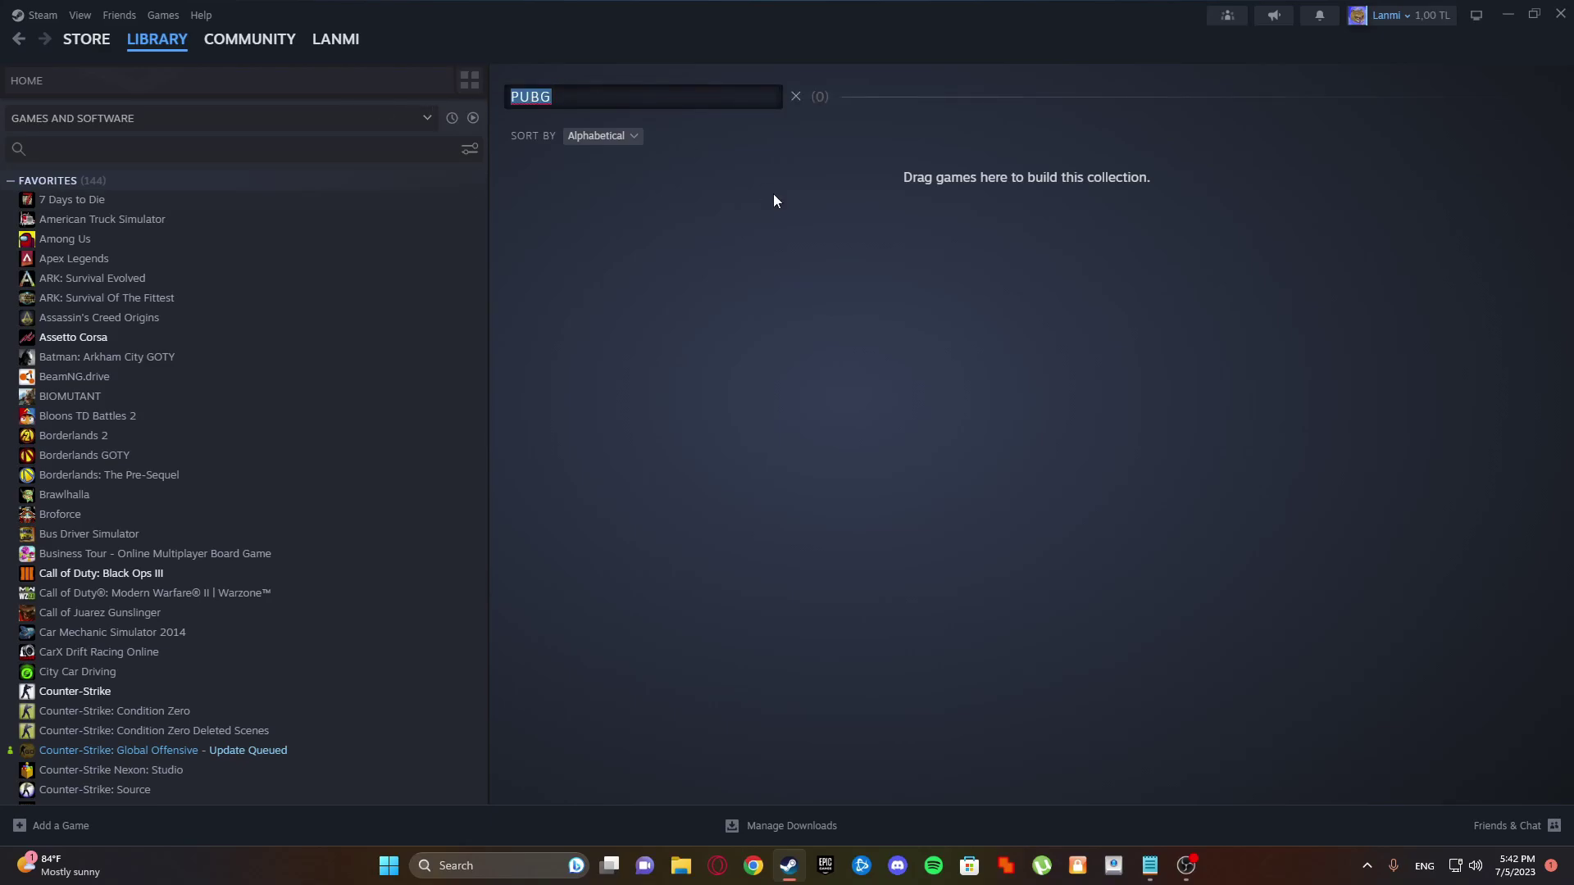
pyautogui.write('TOM RAIDER')
pyautogui.press('Return')
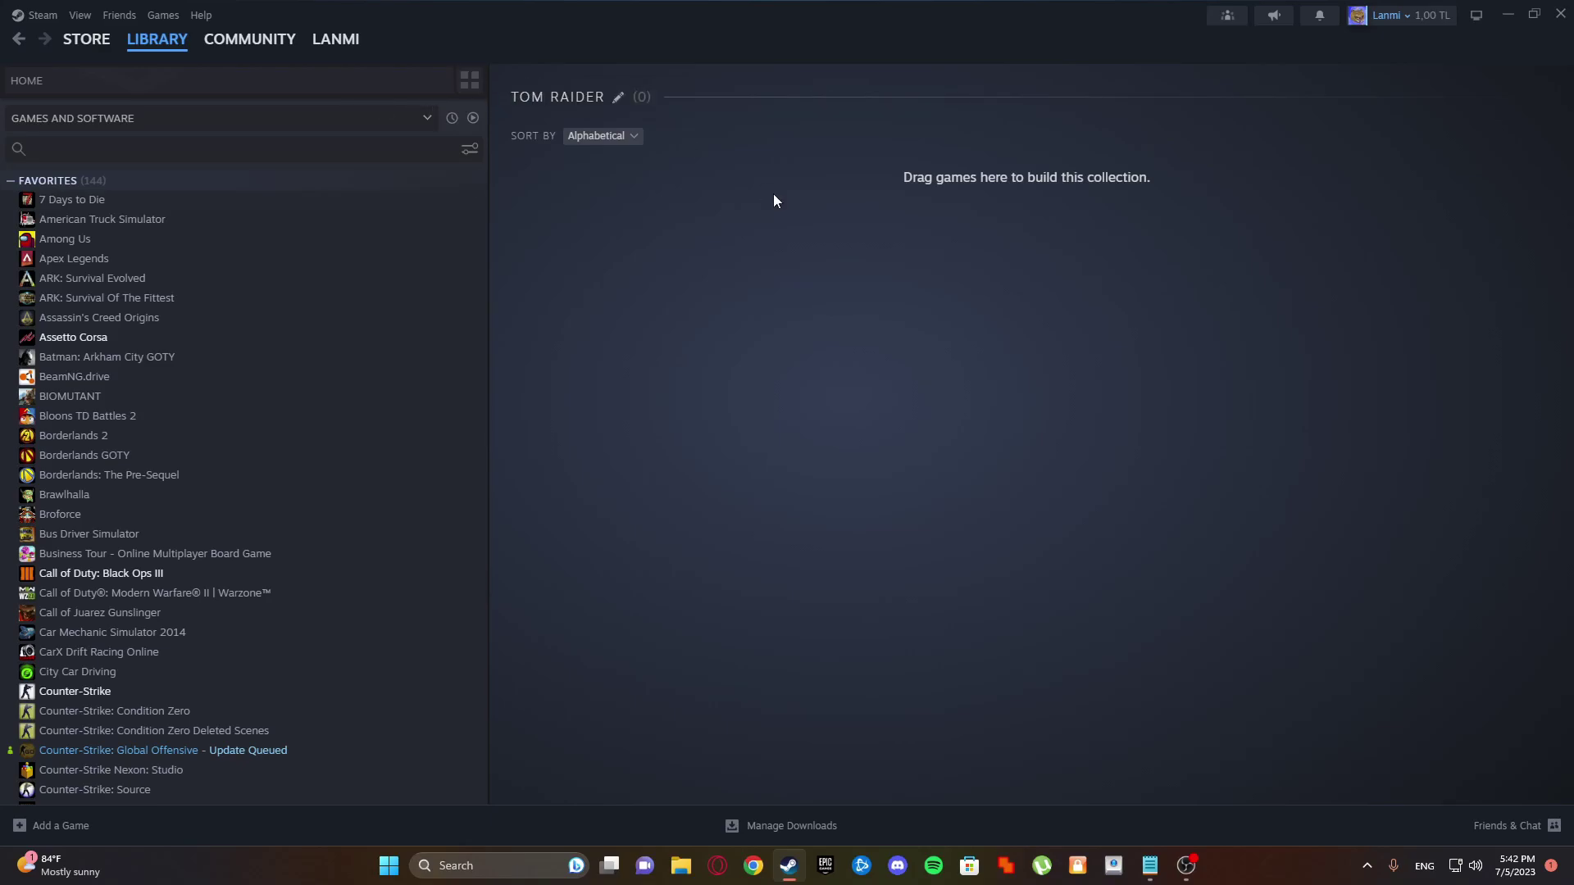
pyautogui.scroll(-2, 141, 318)
pyautogui.scroll(-1, 170, 331)
pyautogui.scroll(-2, 170, 329)
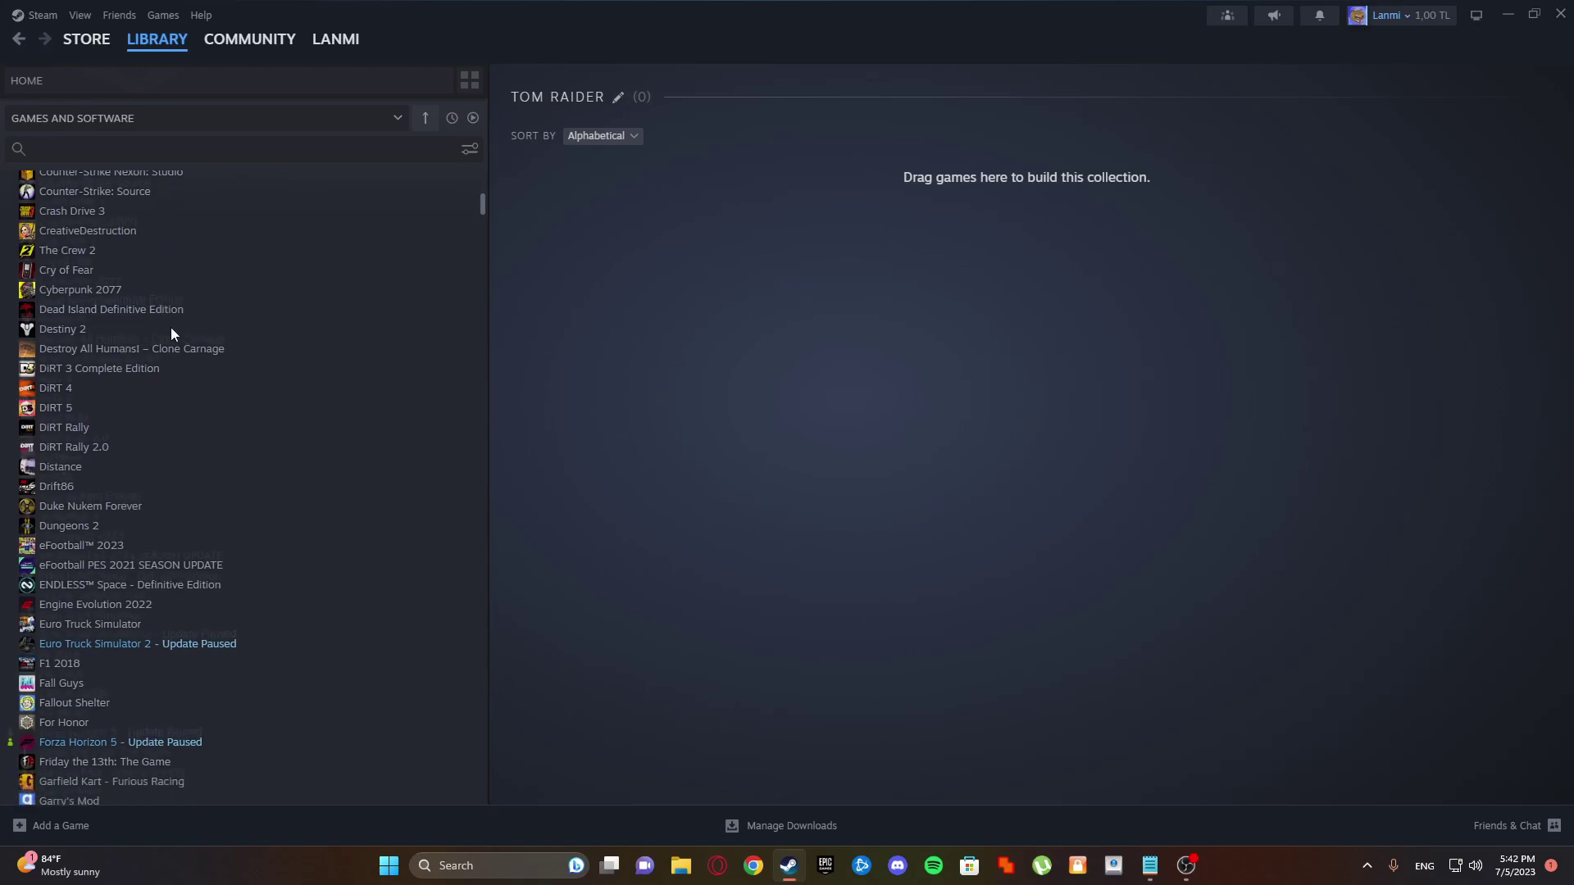
pyautogui.scroll(-2, 172, 330)
pyautogui.scroll(-2, 200, 345)
pyautogui.scroll(-3, 198, 357)
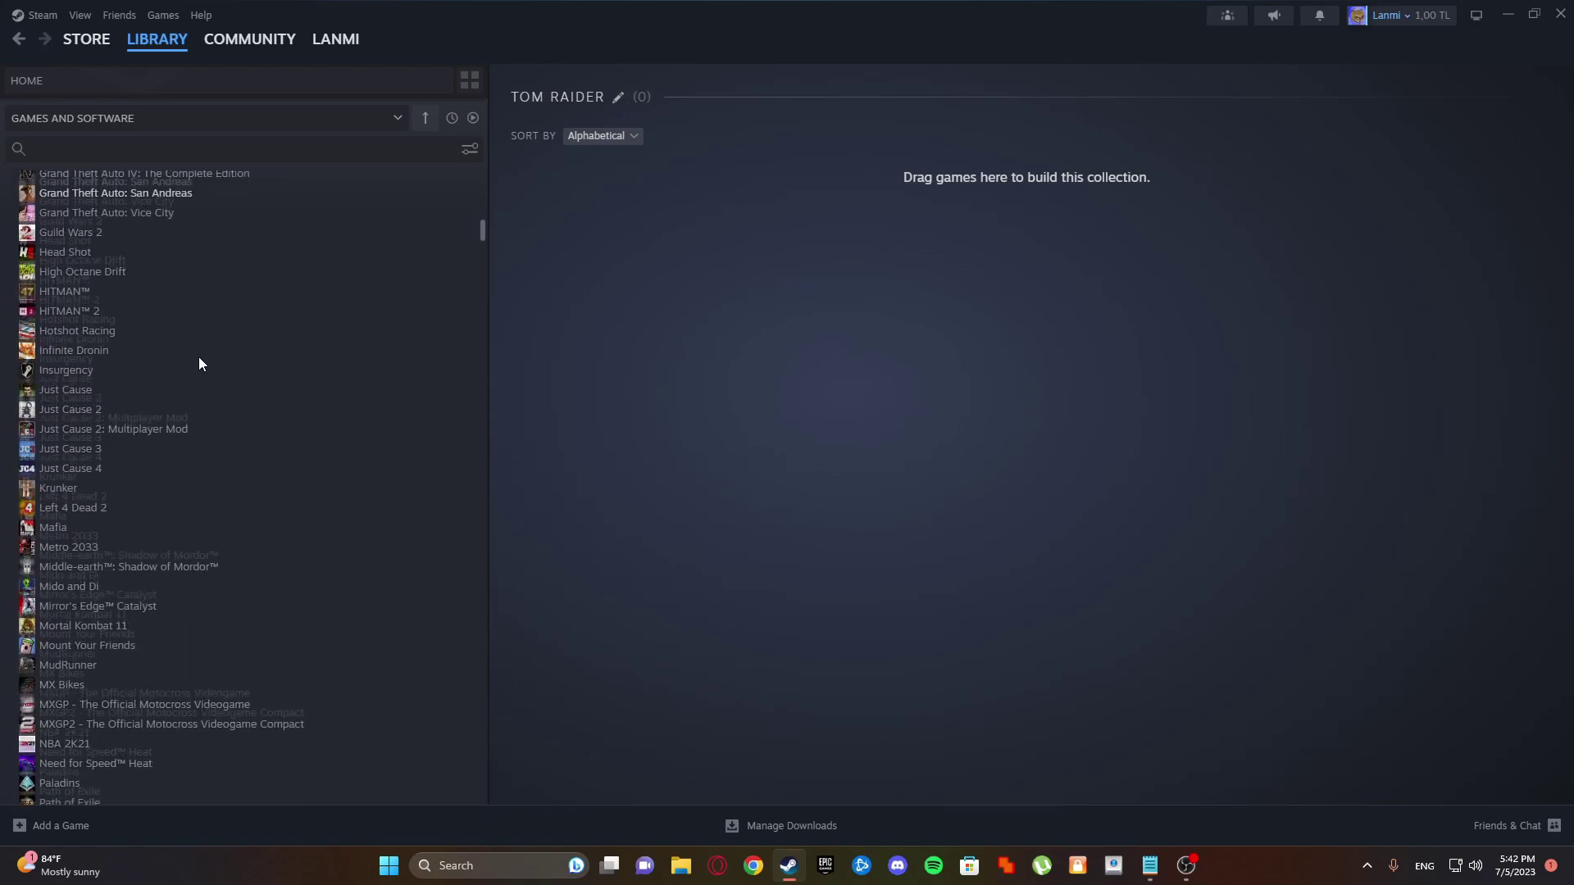
pyautogui.scroll(-3, 197, 357)
pyautogui.scroll(-3, 198, 361)
pyautogui.scroll(-3, 199, 363)
pyautogui.scroll(-3, 199, 364)
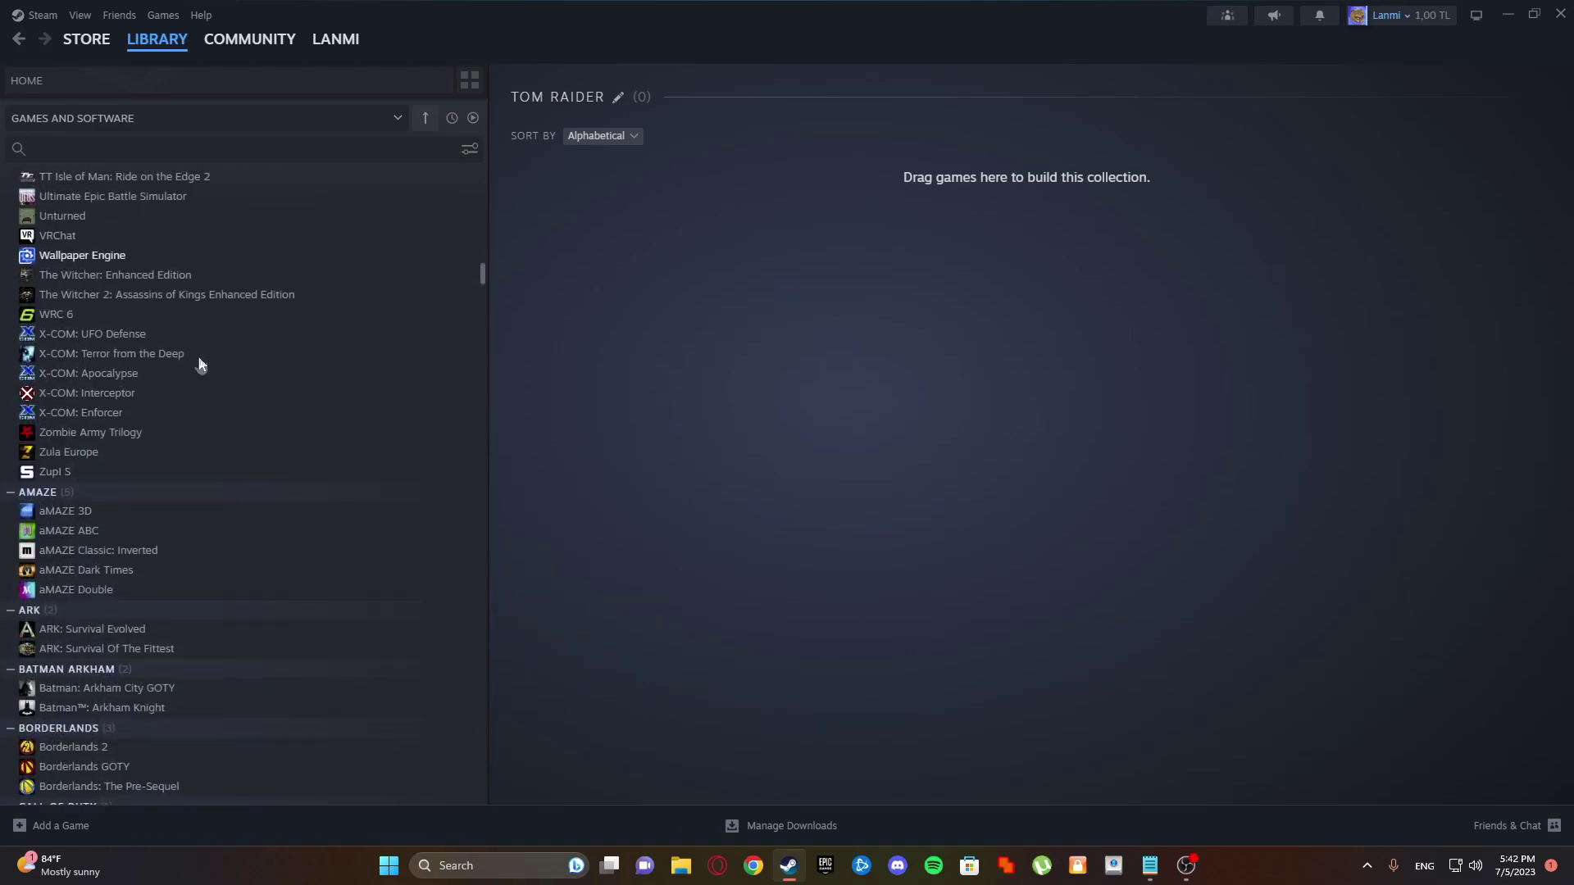
pyautogui.scroll(5, 200, 362)
pyautogui.scroll(3, 221, 393)
pyautogui.scroll(3, 238, 425)
pyautogui.scroll(3, 240, 425)
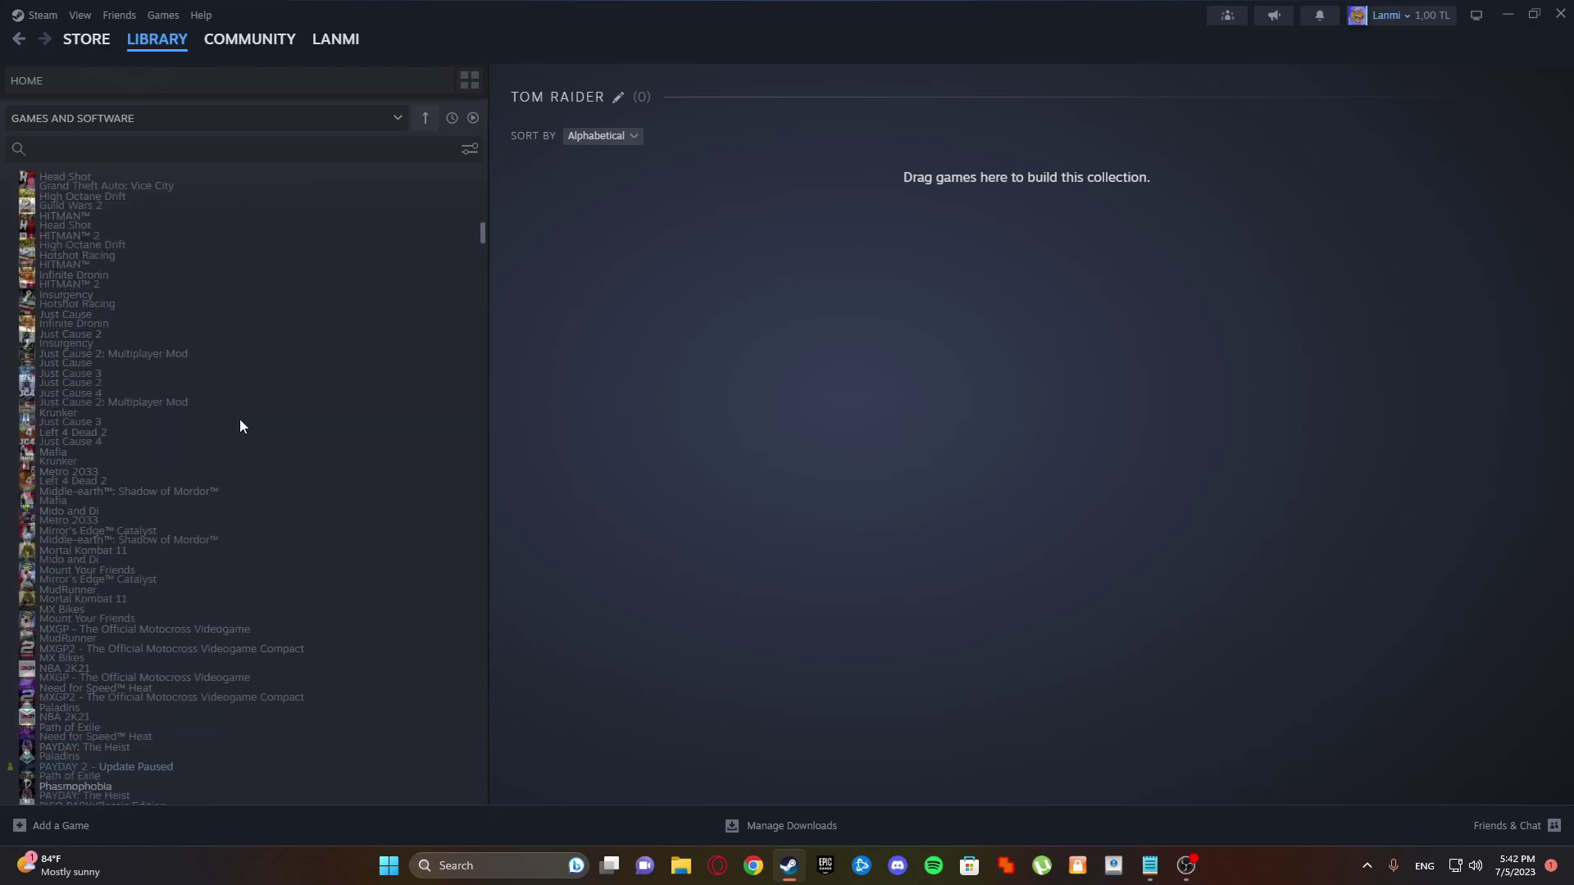
pyautogui.scroll(3, 241, 425)
pyautogui.scroll(3, 240, 425)
pyautogui.scroll(3, 221, 320)
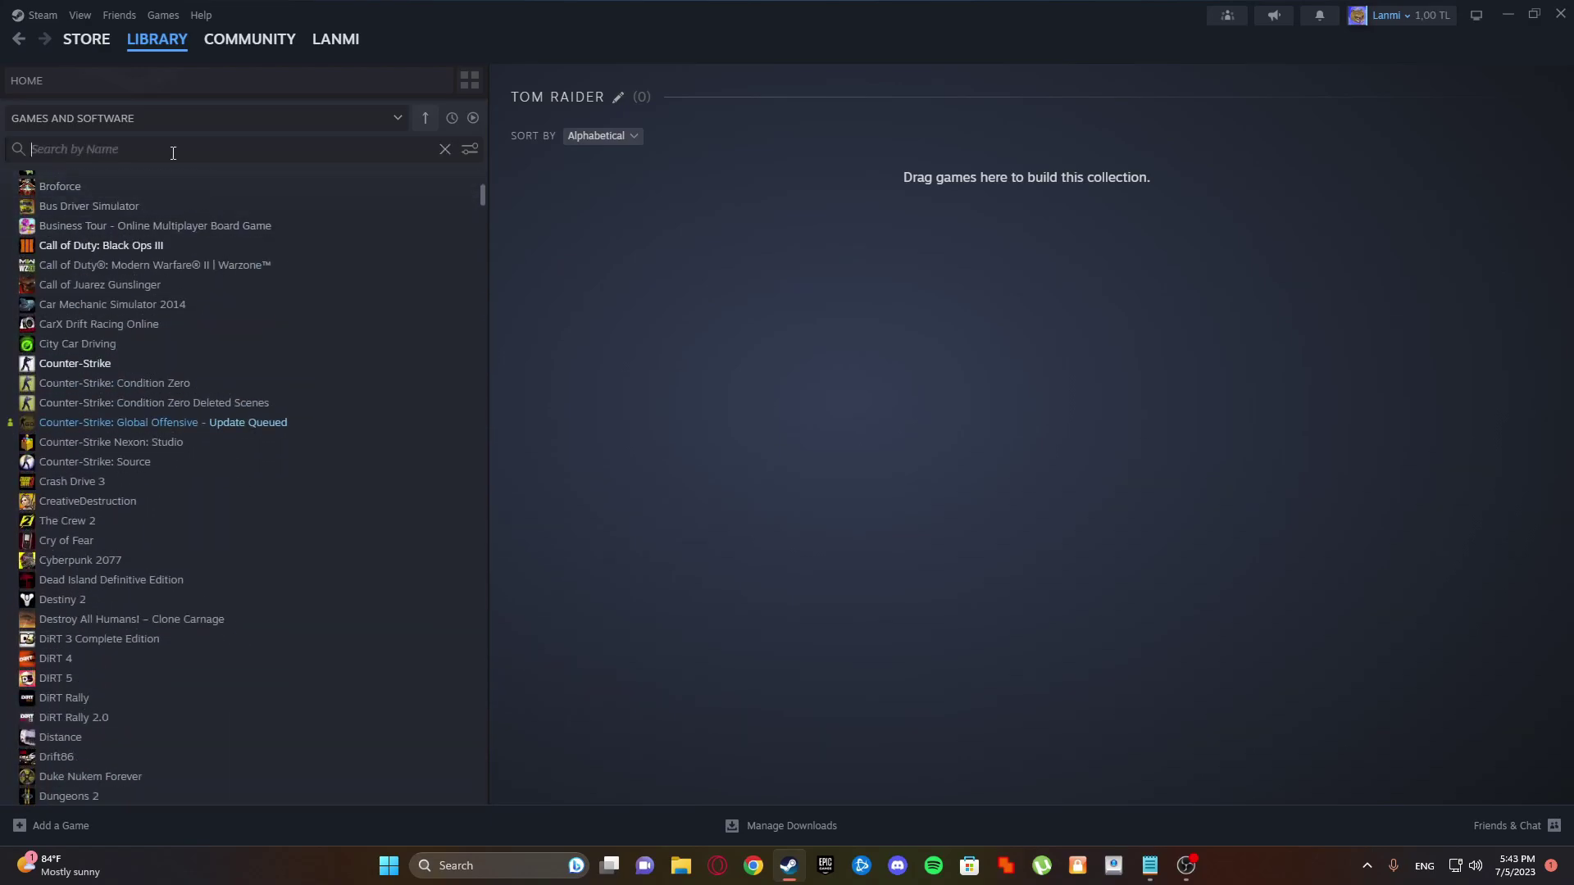
pyautogui.write('TOM RA')
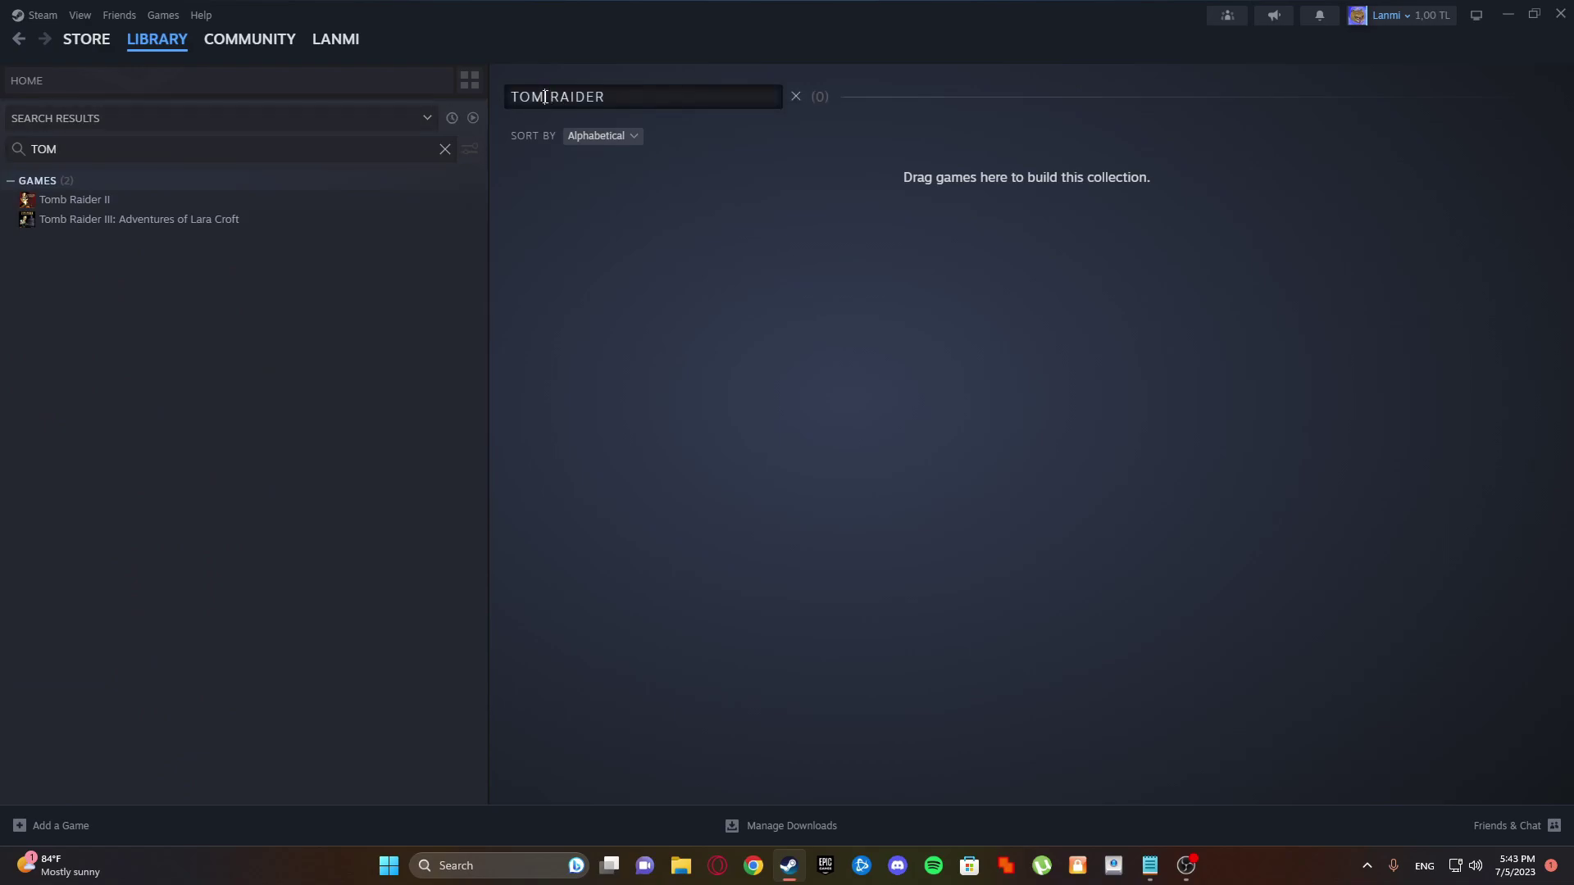
pyautogui.click(607, 120)
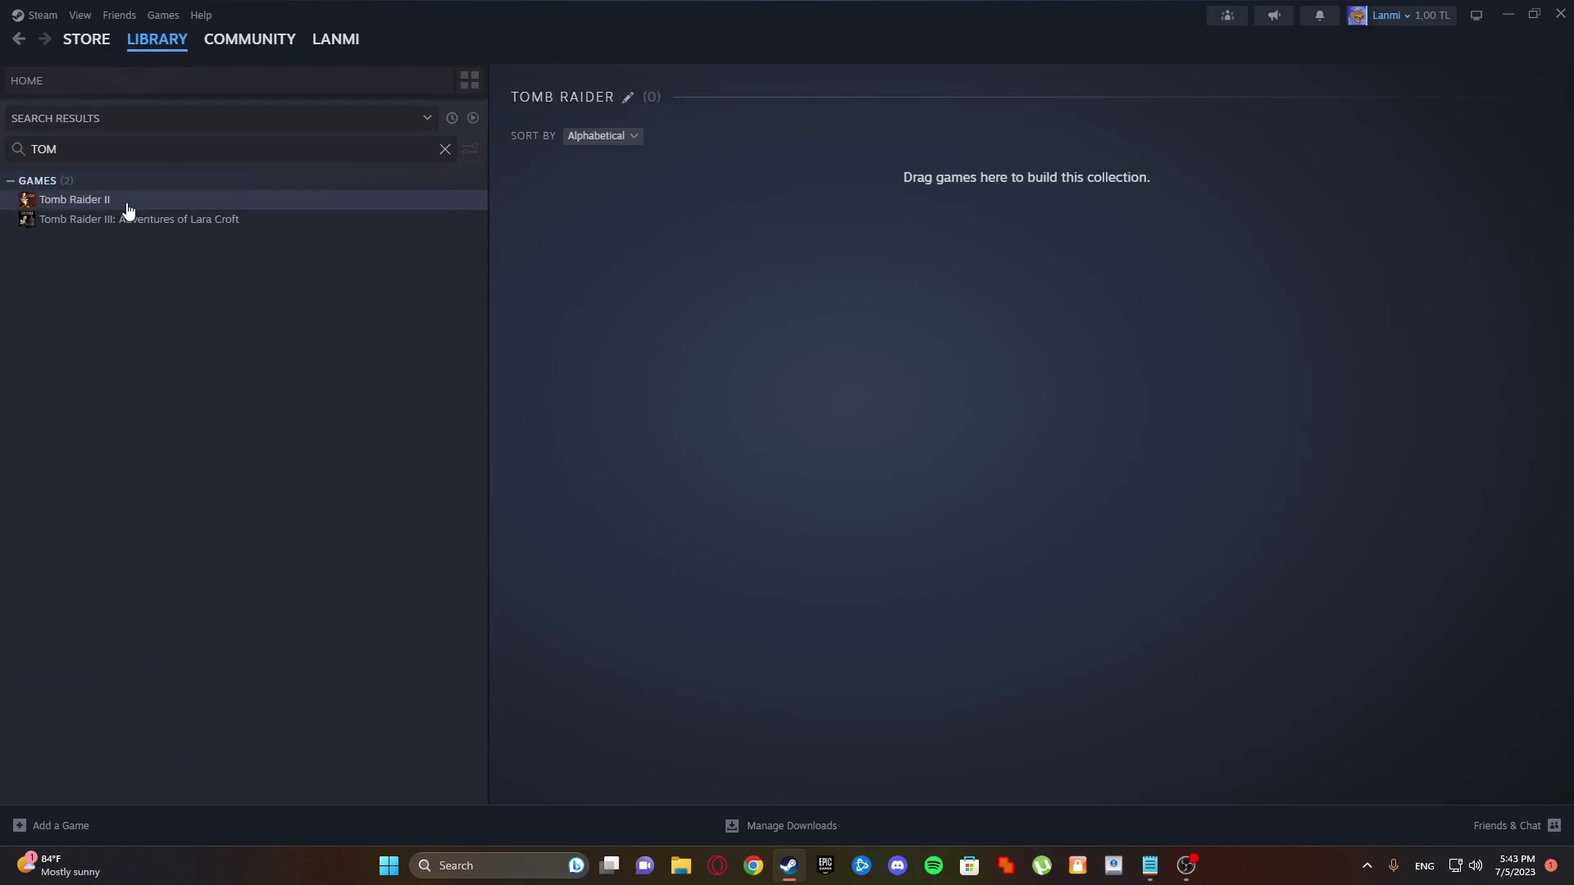
# Step: Add Tomb Raider II and Tomb Raider III to the collection
pyautogui.moveTo(442, 213); pyautogui.dragTo(578, 265)
pyautogui.moveTo(250, 220); pyautogui.dragTo(725, 265)
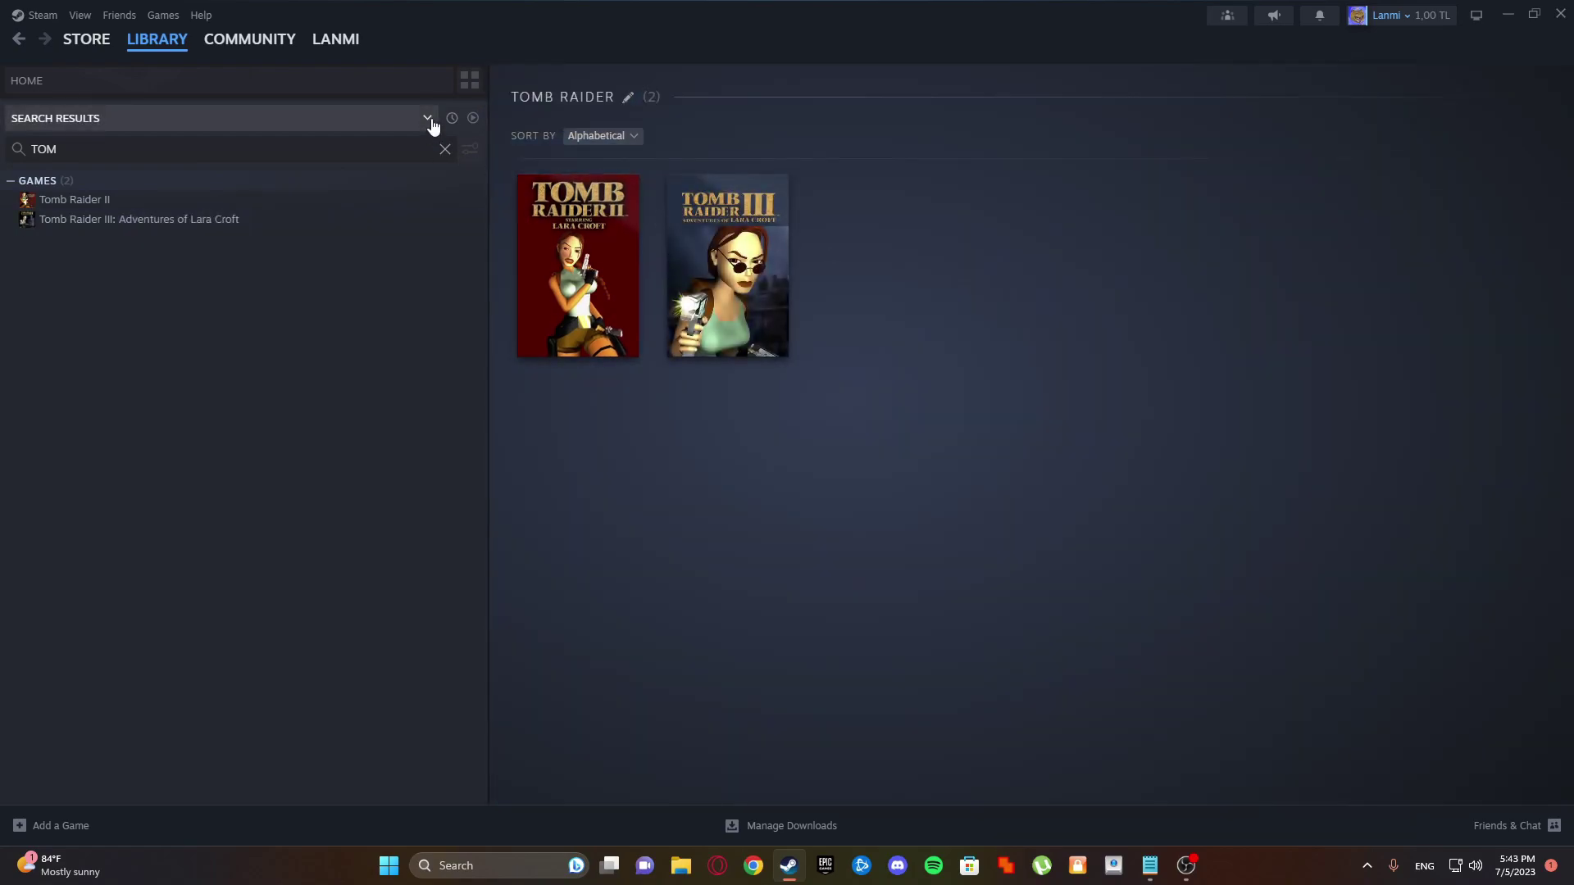
pyautogui.click(444, 147)
pyautogui.scroll(5, 370, 277)
pyautogui.scroll(-5, 380, 337)
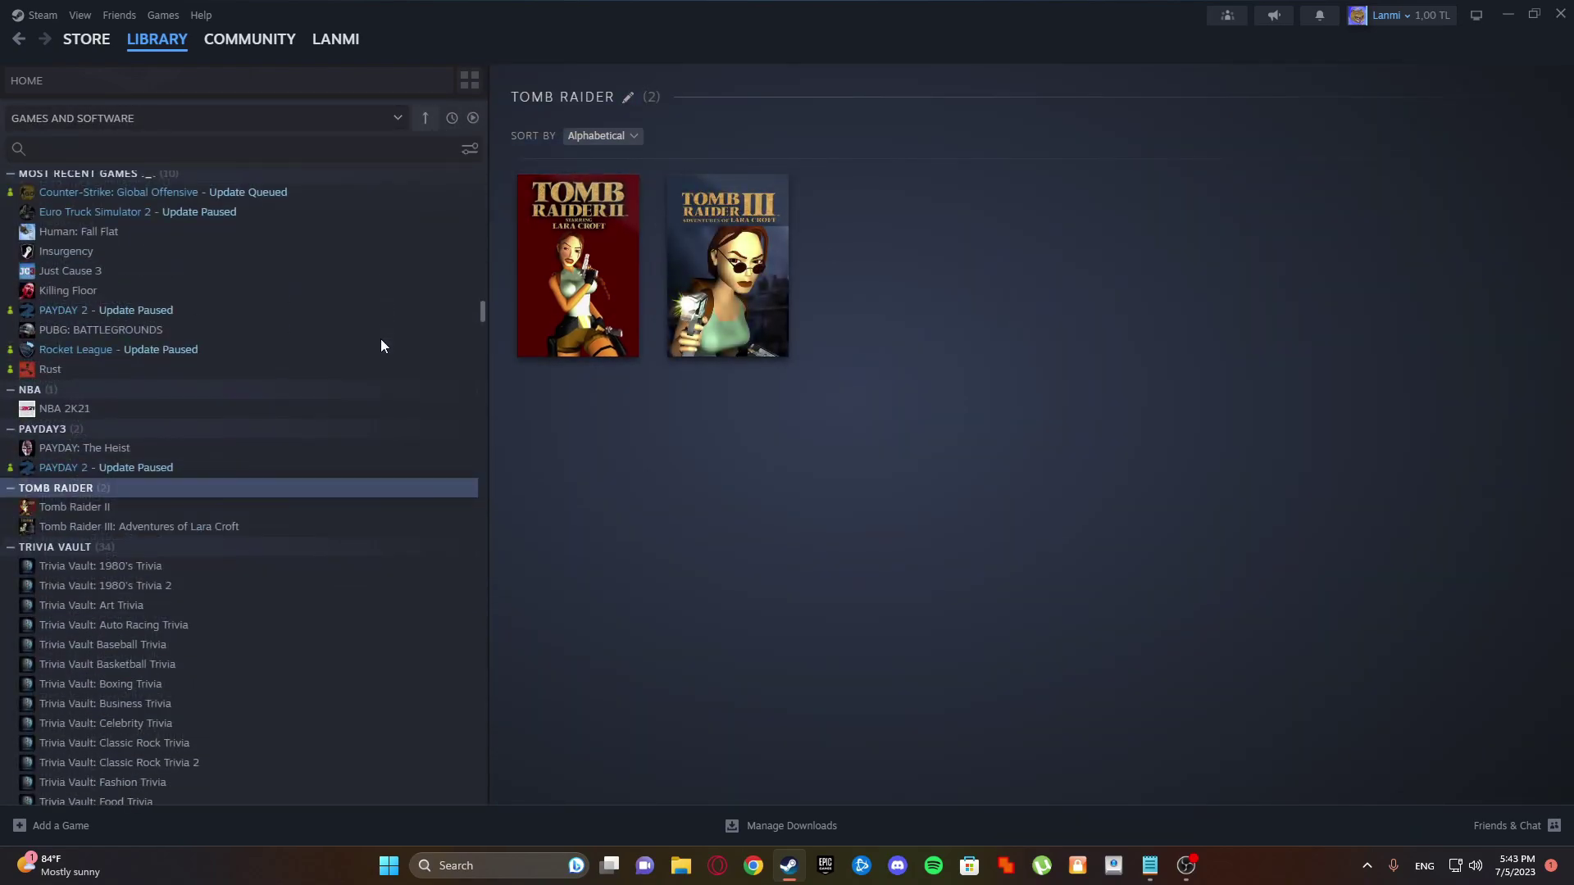
pyautogui.scroll(5, 379, 339)
pyautogui.scroll(5, 380, 338)
pyautogui.scroll(5, 380, 338)
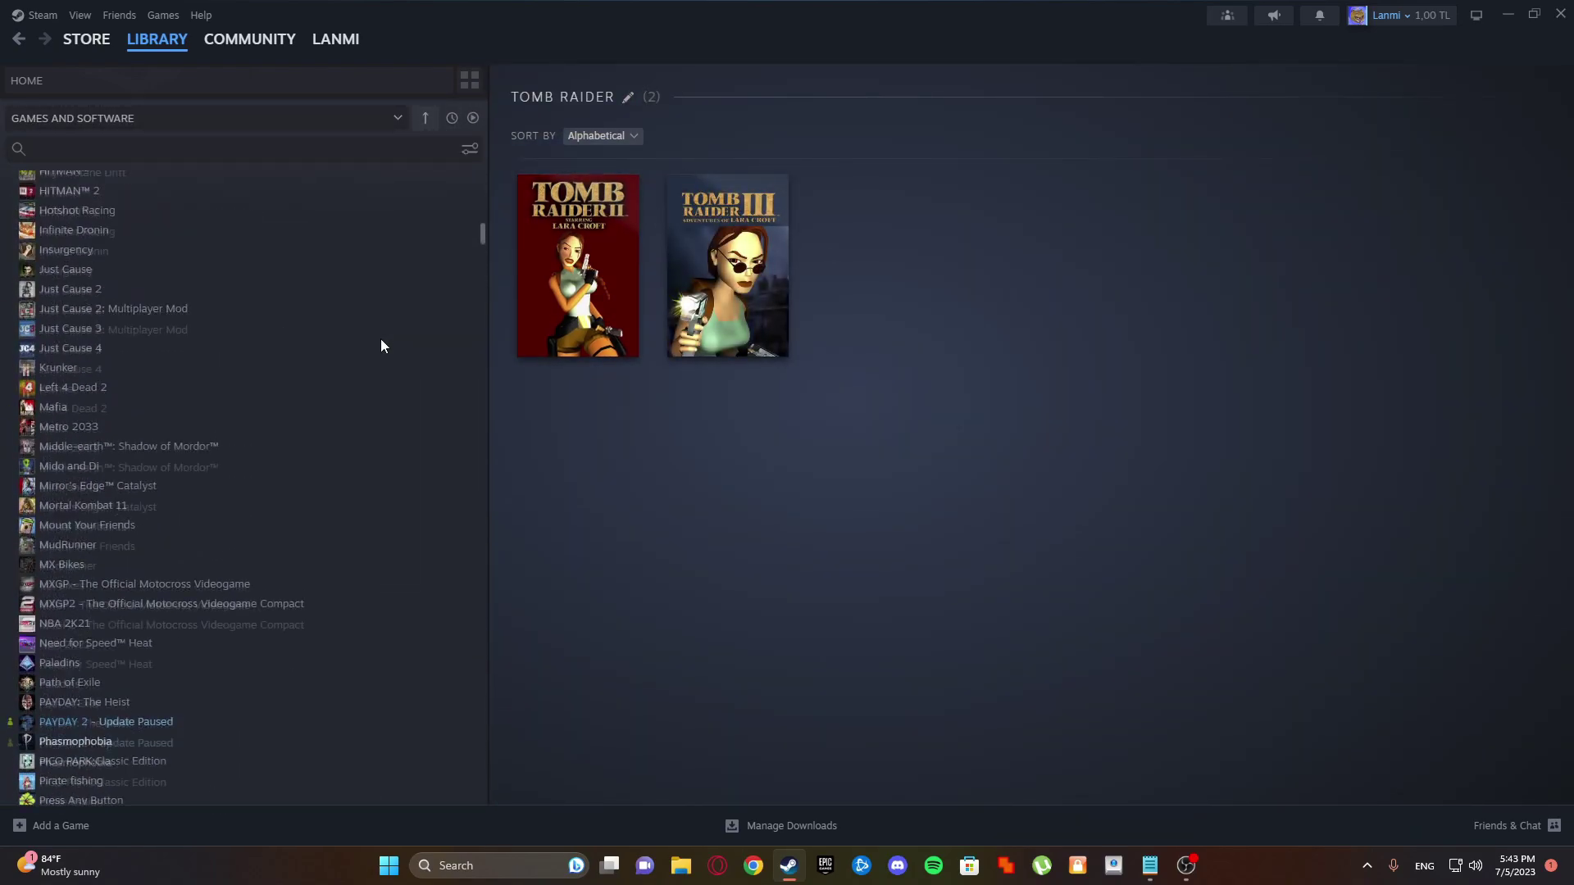
pyautogui.click(469, 79)
pyautogui.scroll(5, 374, 333)
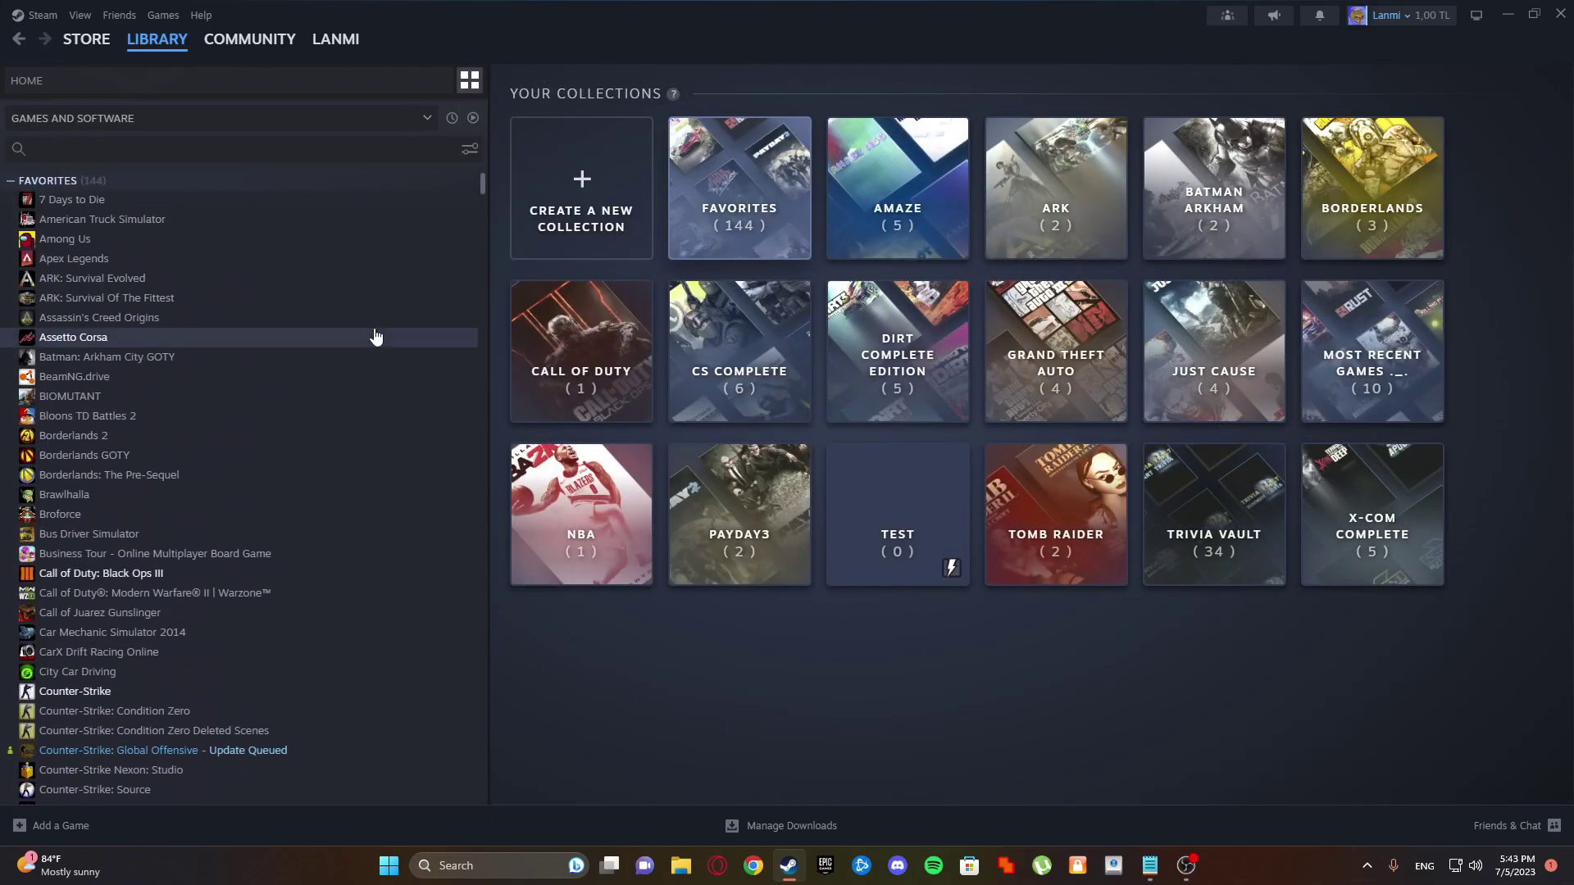
pyautogui.scroll(-3, 374, 344)
pyautogui.scroll(-2, 338, 415)
# Step: Delete the empty TEST collection and open the Borderlands collection
pyautogui.rightClick(880, 500)
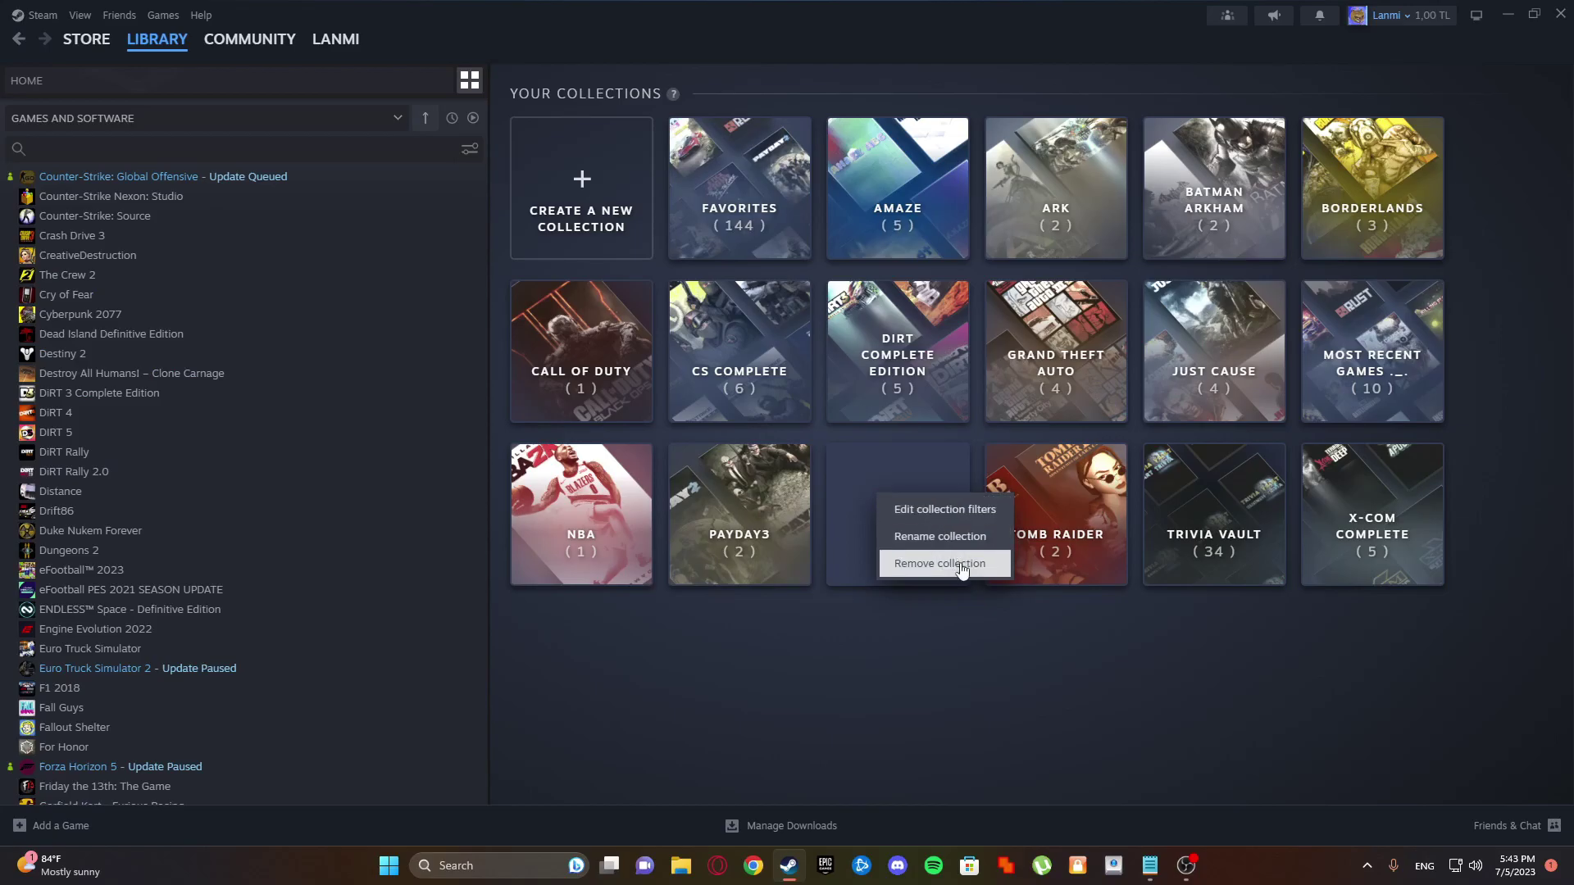
pyautogui.click(962, 563)
pyautogui.click(904, 494)
pyautogui.scroll(3, 307, 400)
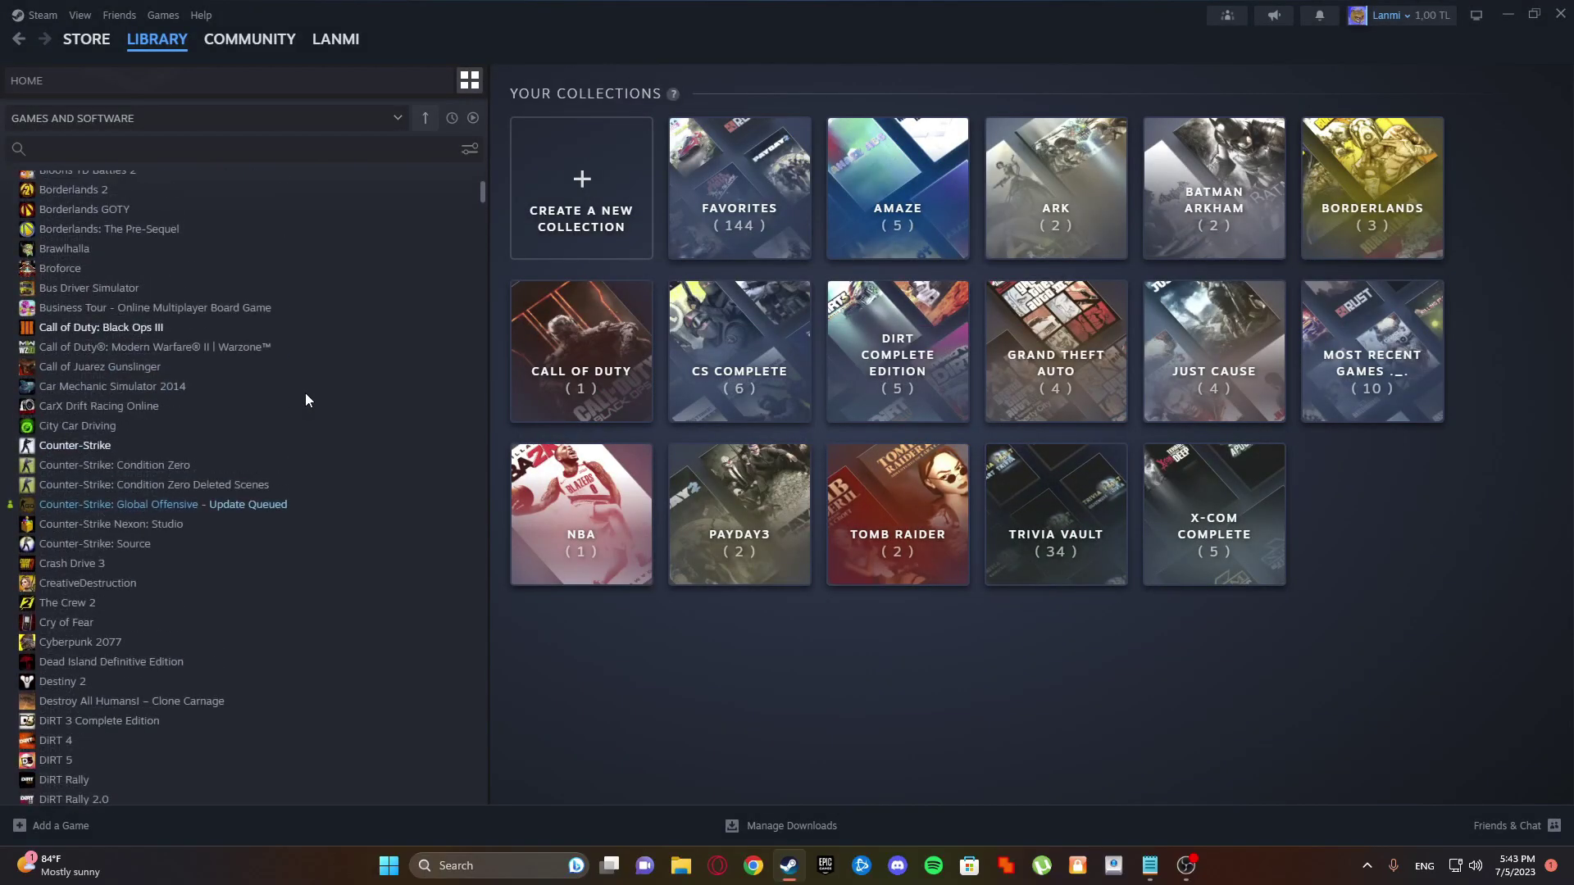
pyautogui.scroll(2, 305, 401)
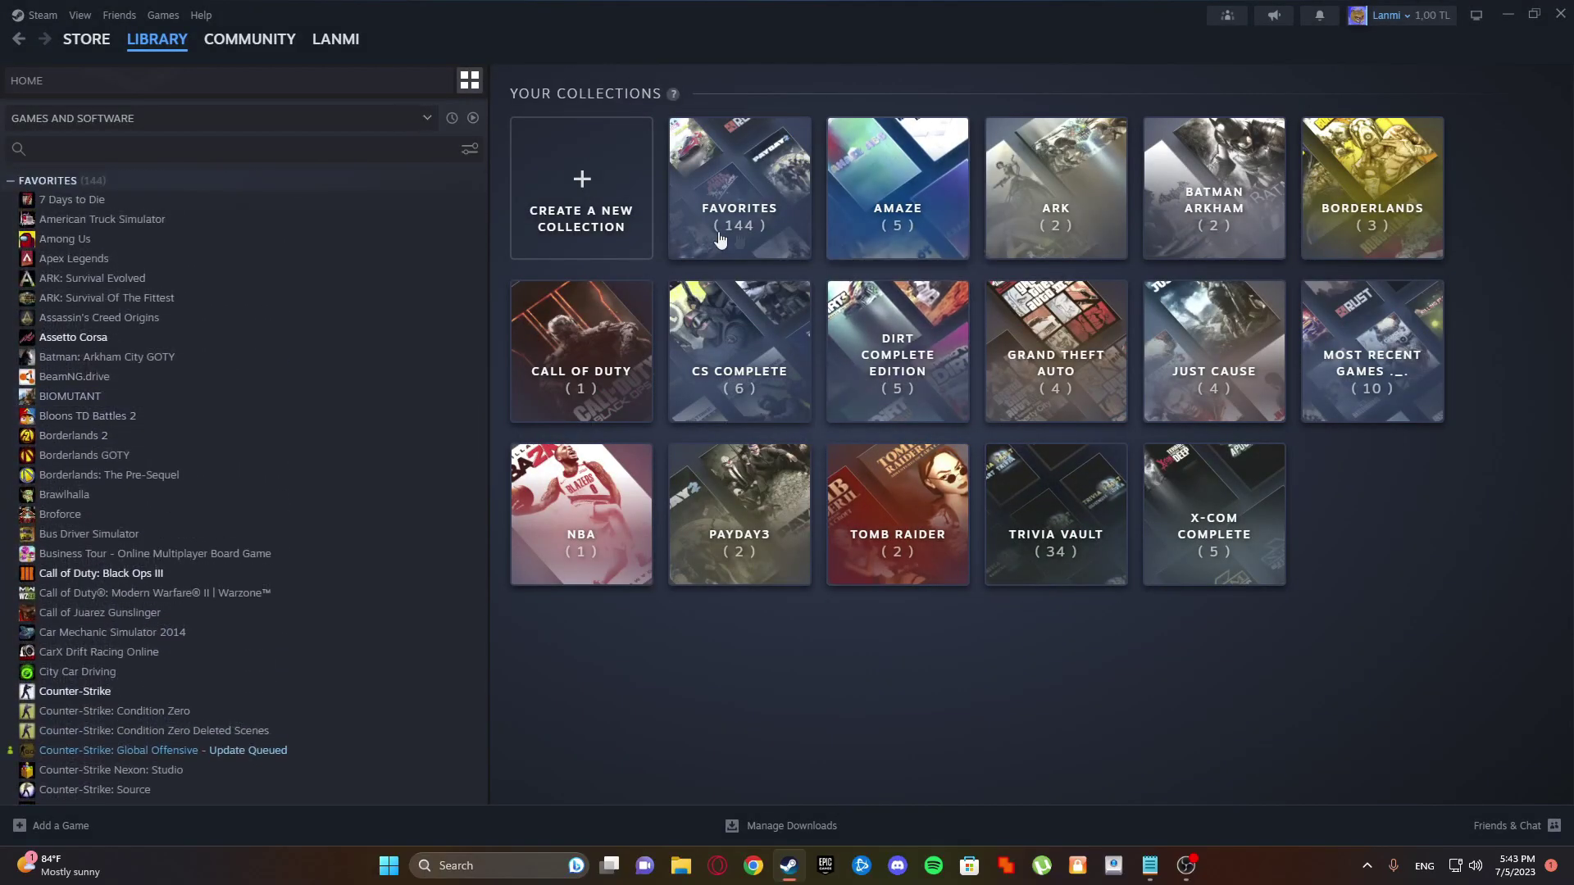
pyautogui.click(1337, 219)
pyautogui.scroll(-5, 346, 473)
pyautogui.scroll(-5, 346, 472)
pyautogui.scroll(4, 346, 473)
pyautogui.scroll(4, 346, 473)
pyautogui.scroll(2, 345, 473)
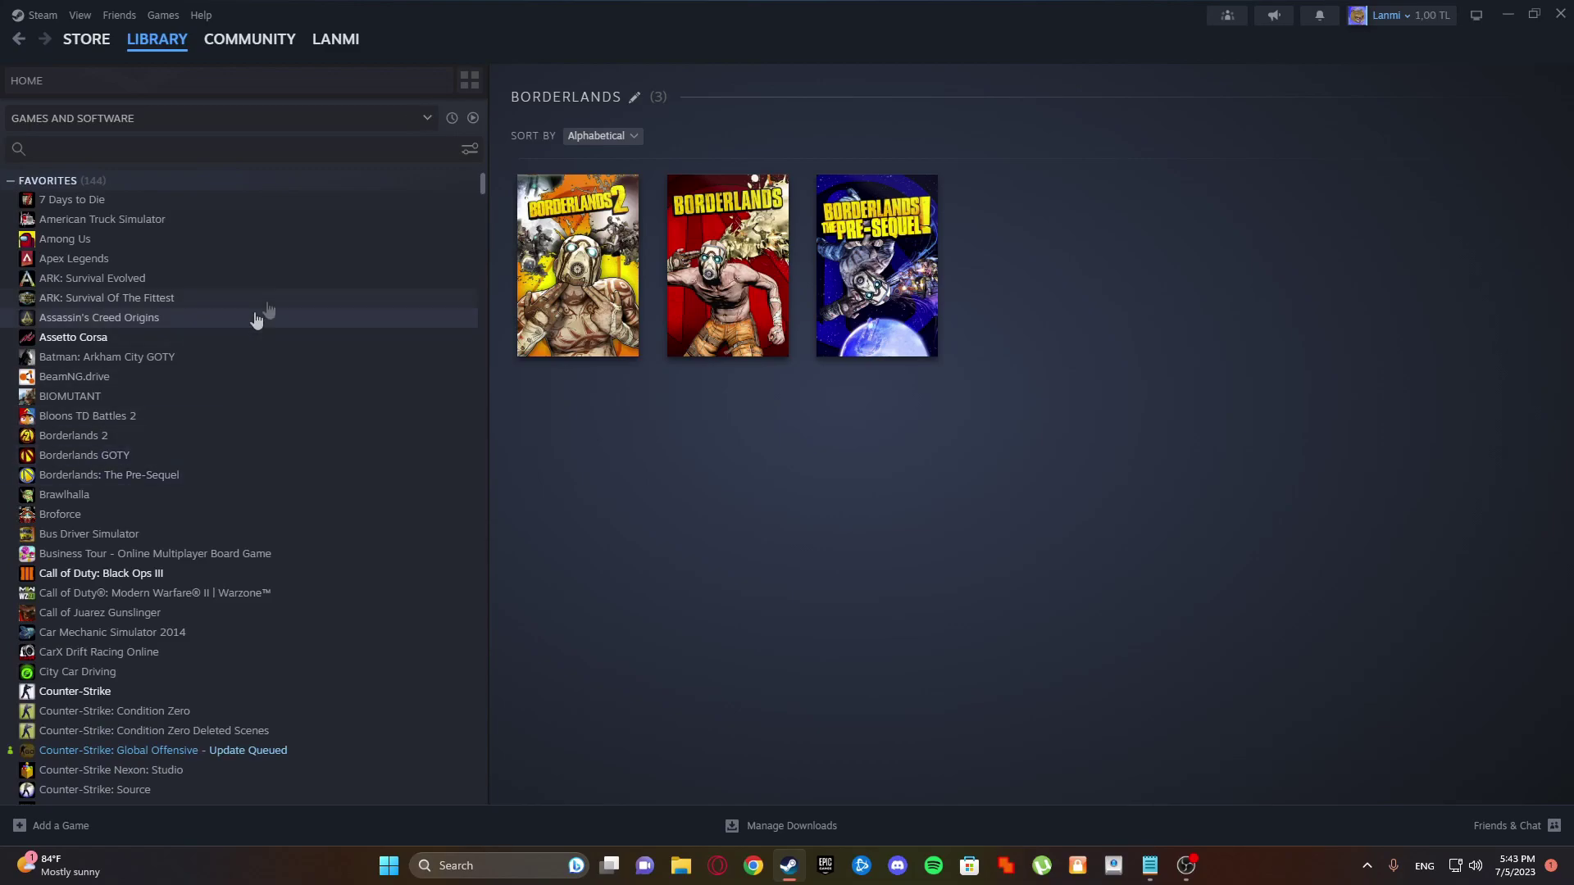
pyautogui.click(470, 81)
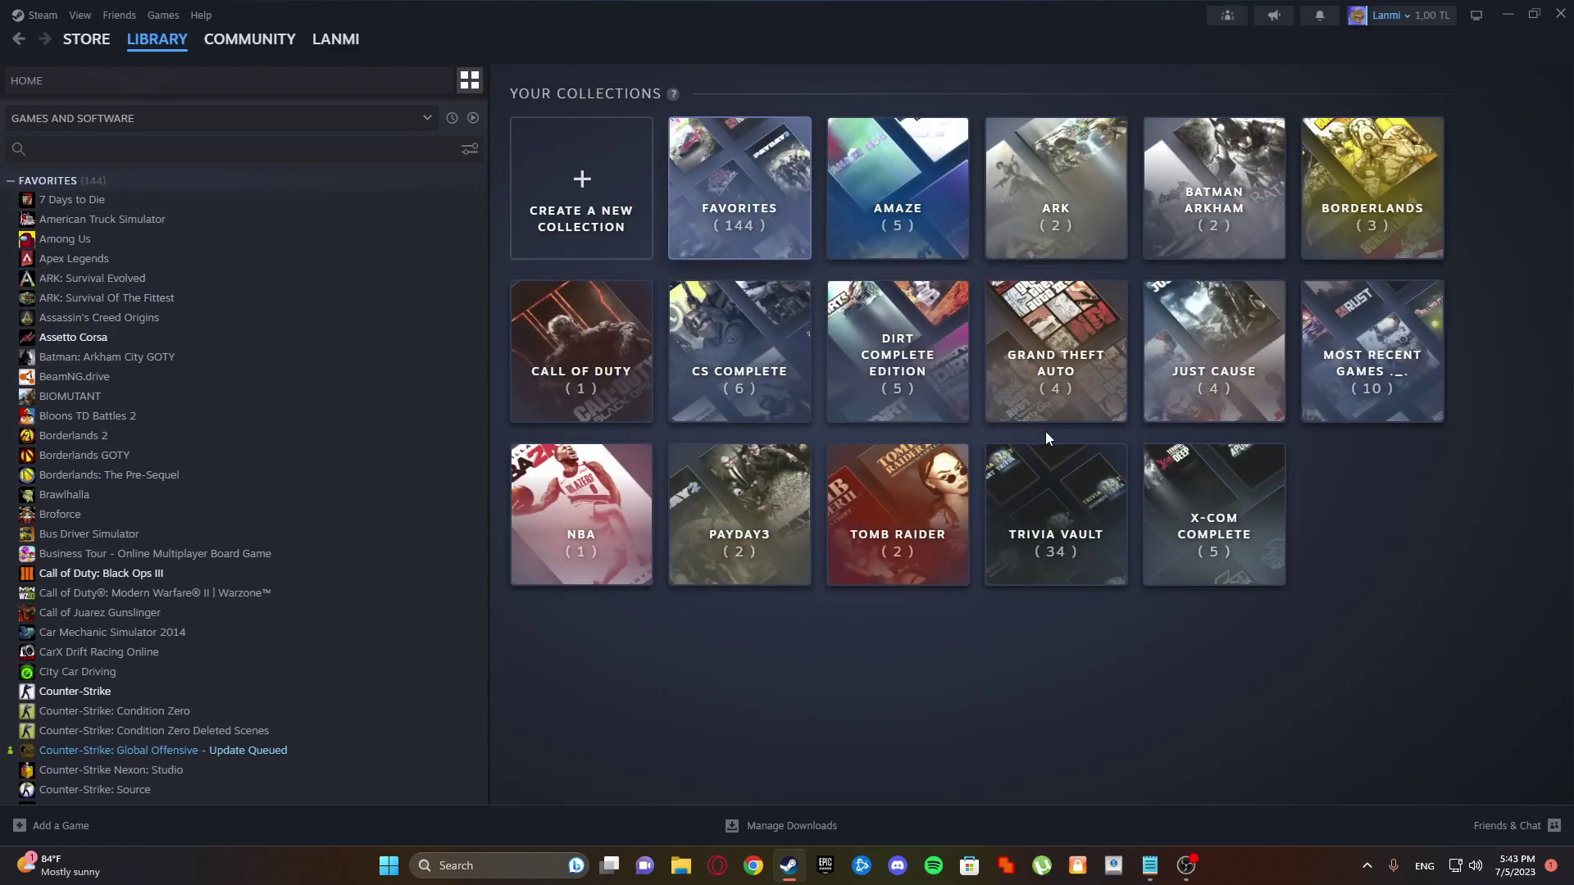
pyautogui.click(1214, 189)
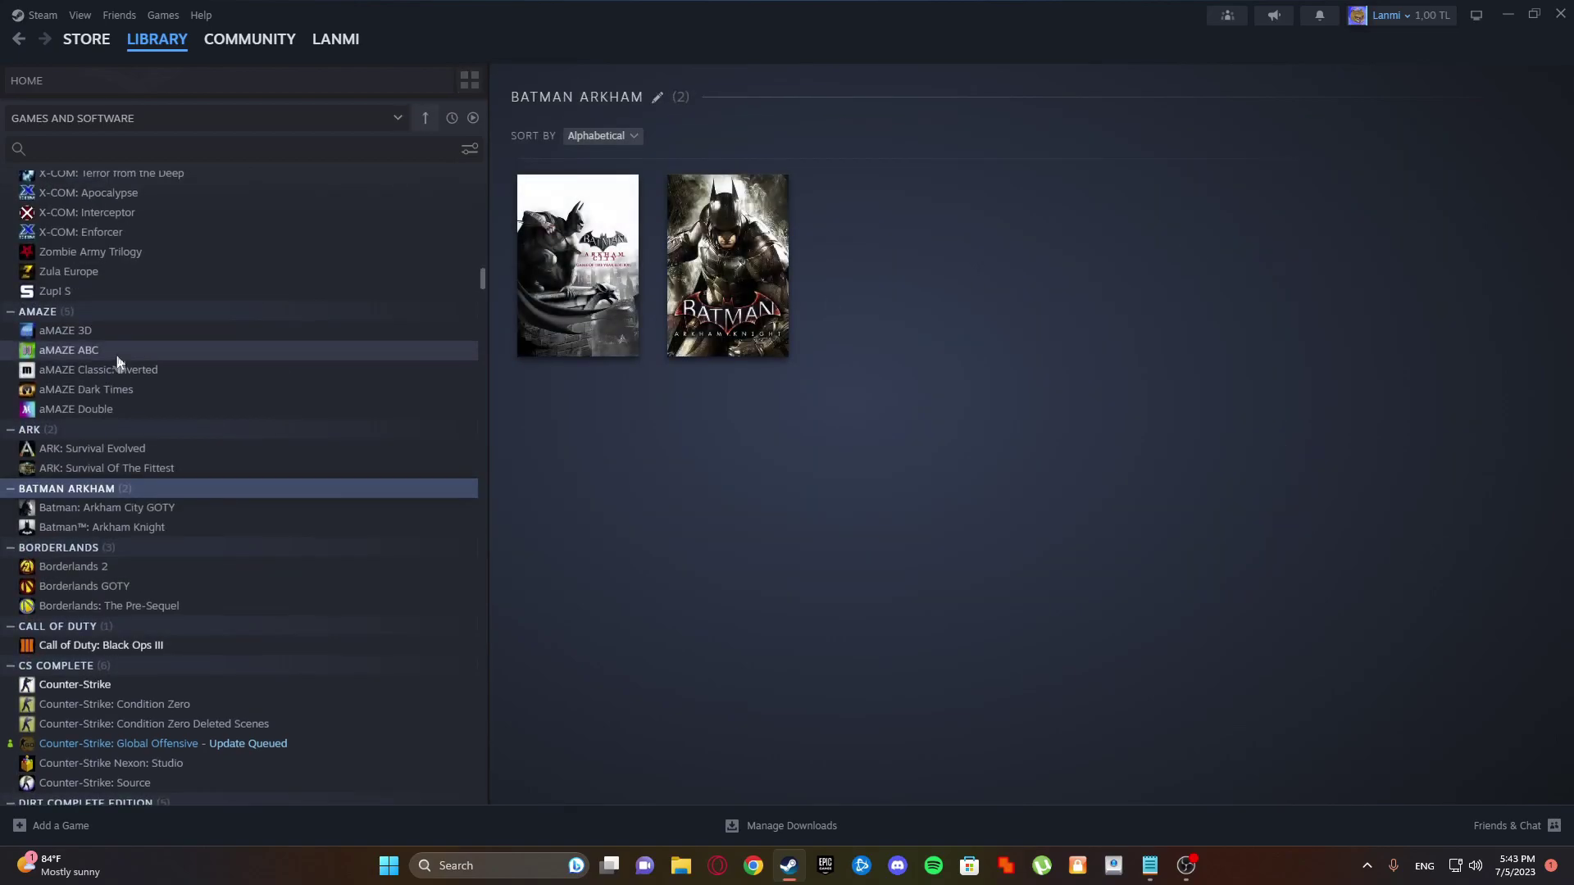
pyautogui.scroll(-10, 267, 359)
pyautogui.scroll(10, 267, 359)
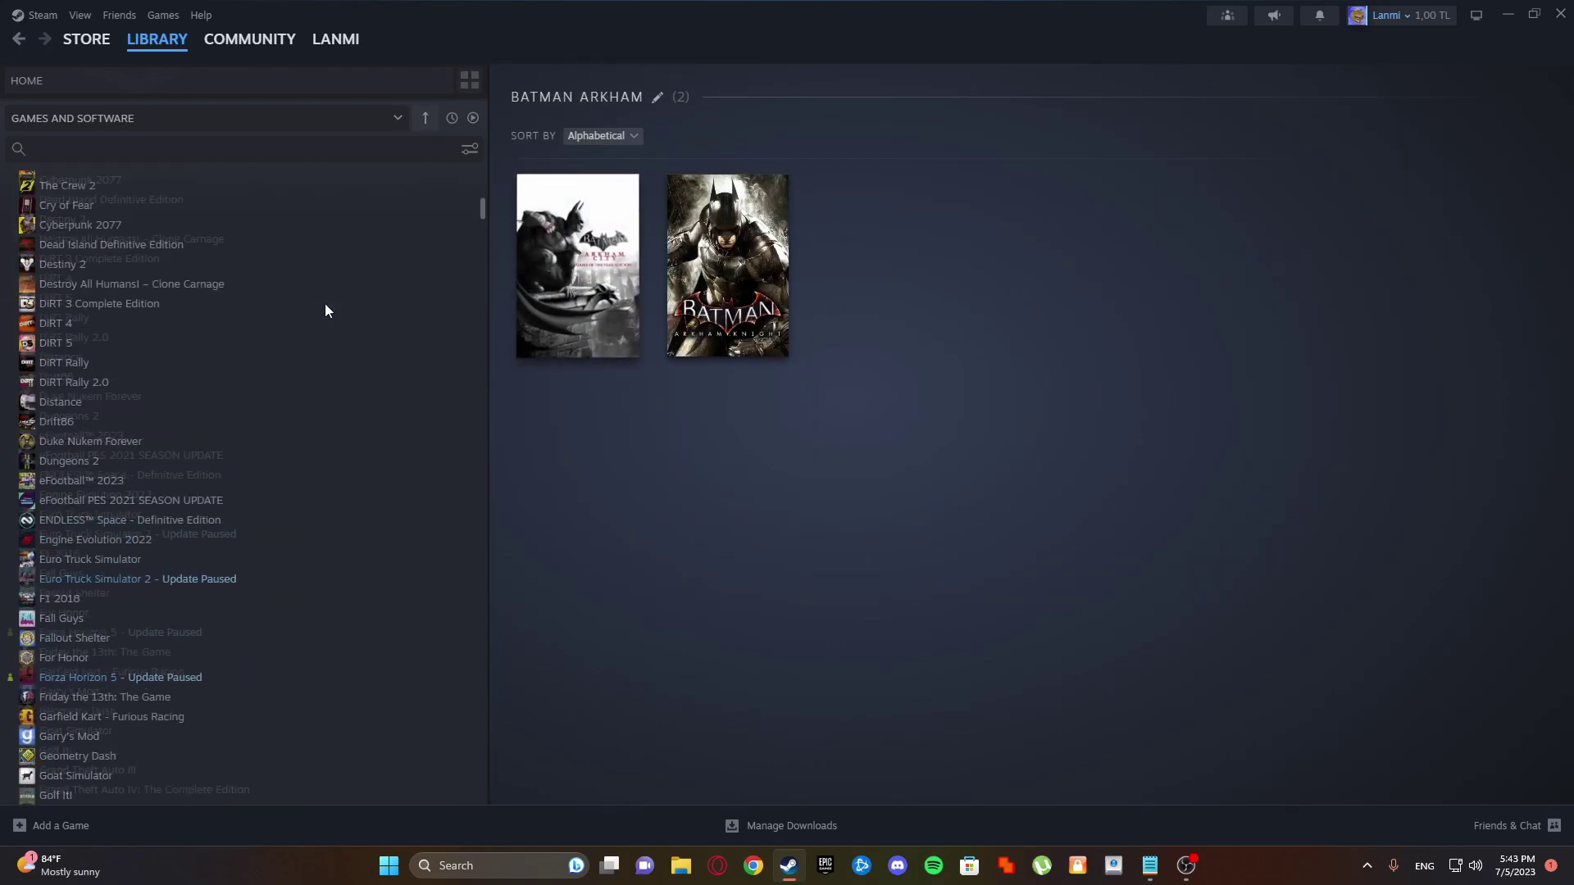
pyautogui.scroll(10, 325, 304)
pyautogui.scroll(1, 325, 311)
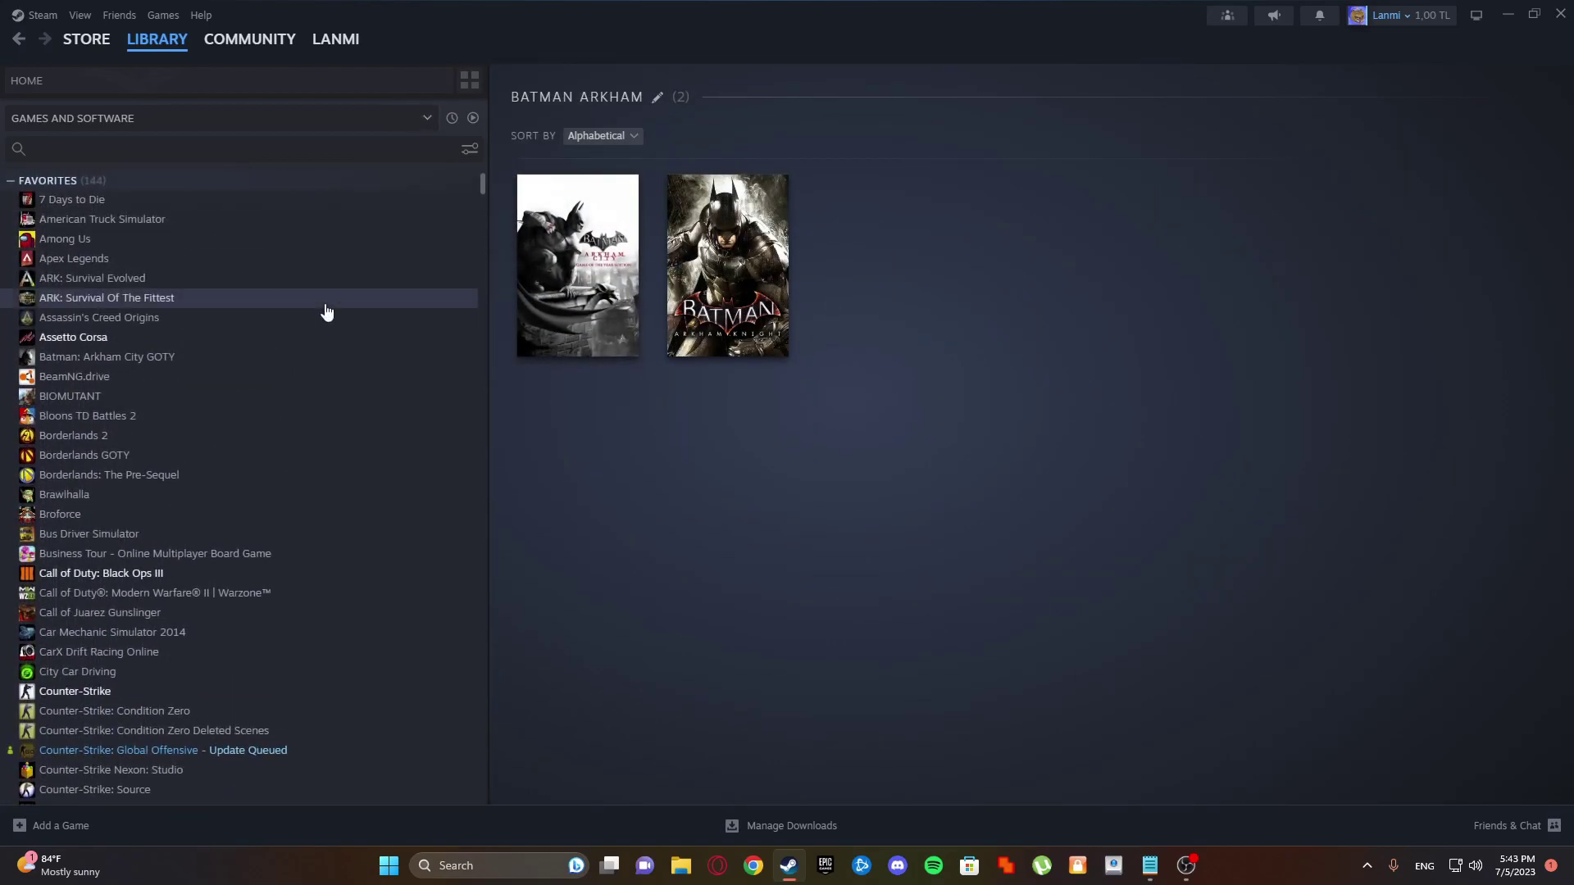
pyautogui.click(469, 80)
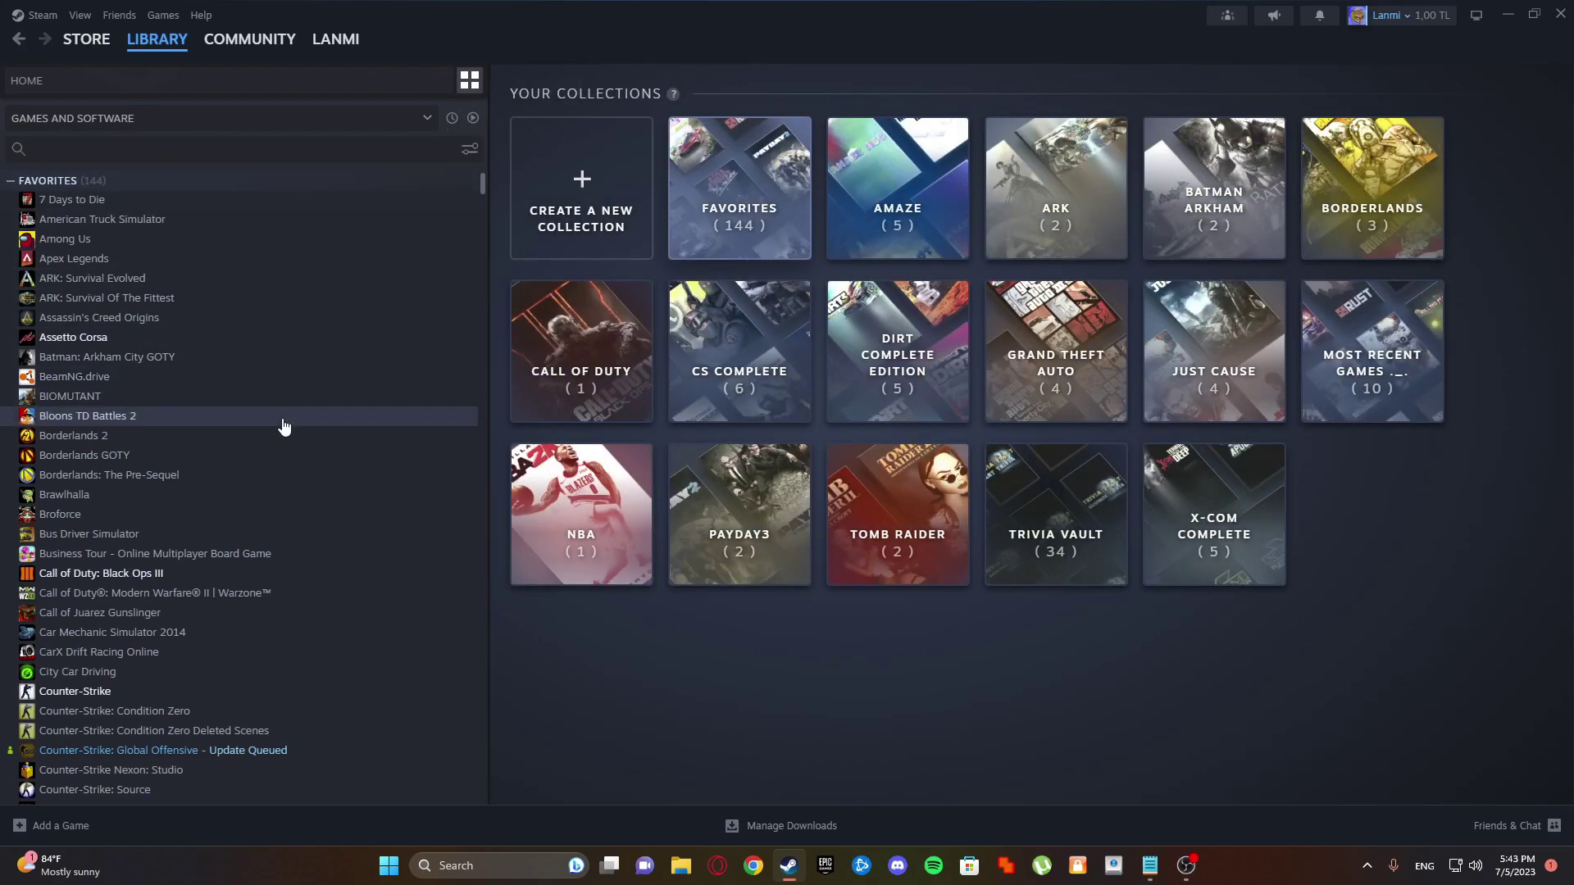